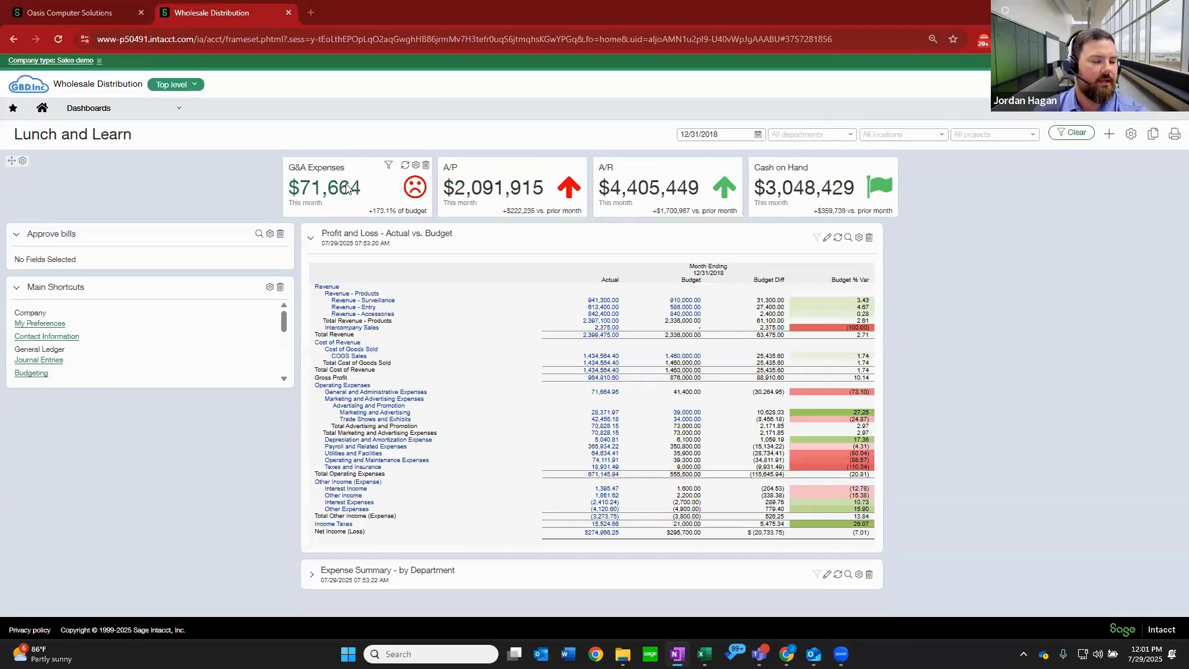
# Add a performance card component to the Lunch and Learn dashboard and title it Office Supplies.
pyautogui.moveTo(346, 189)
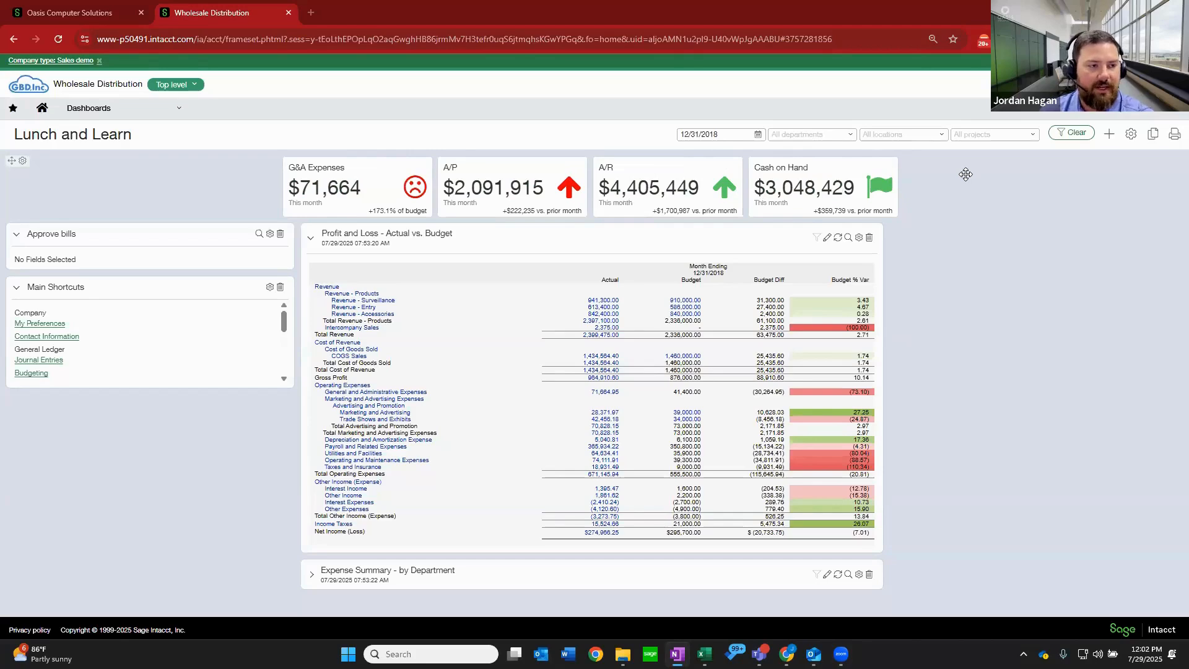
pyautogui.click(1110, 136)
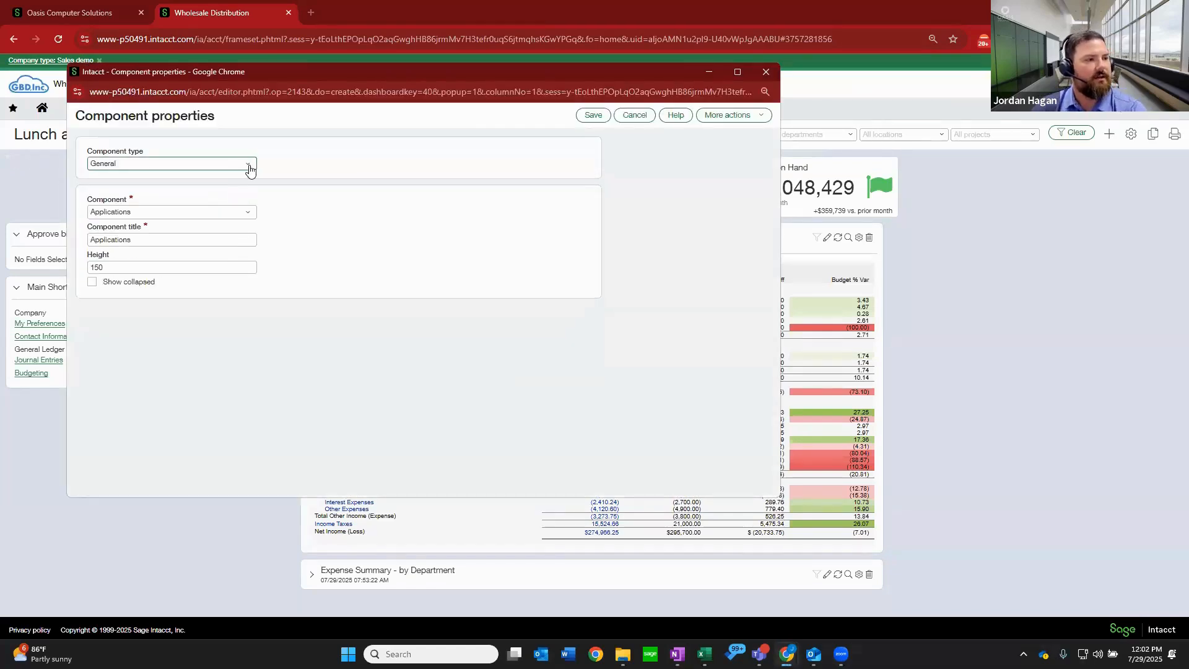
pyautogui.click(245, 164)
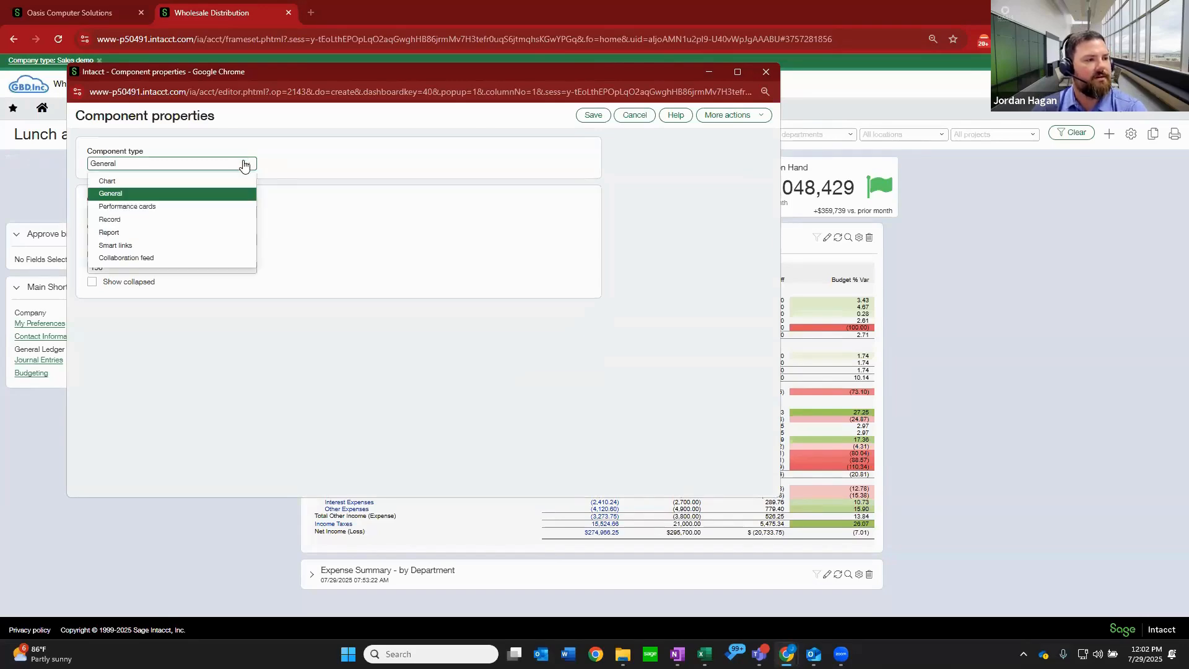
pyautogui.click(154, 208)
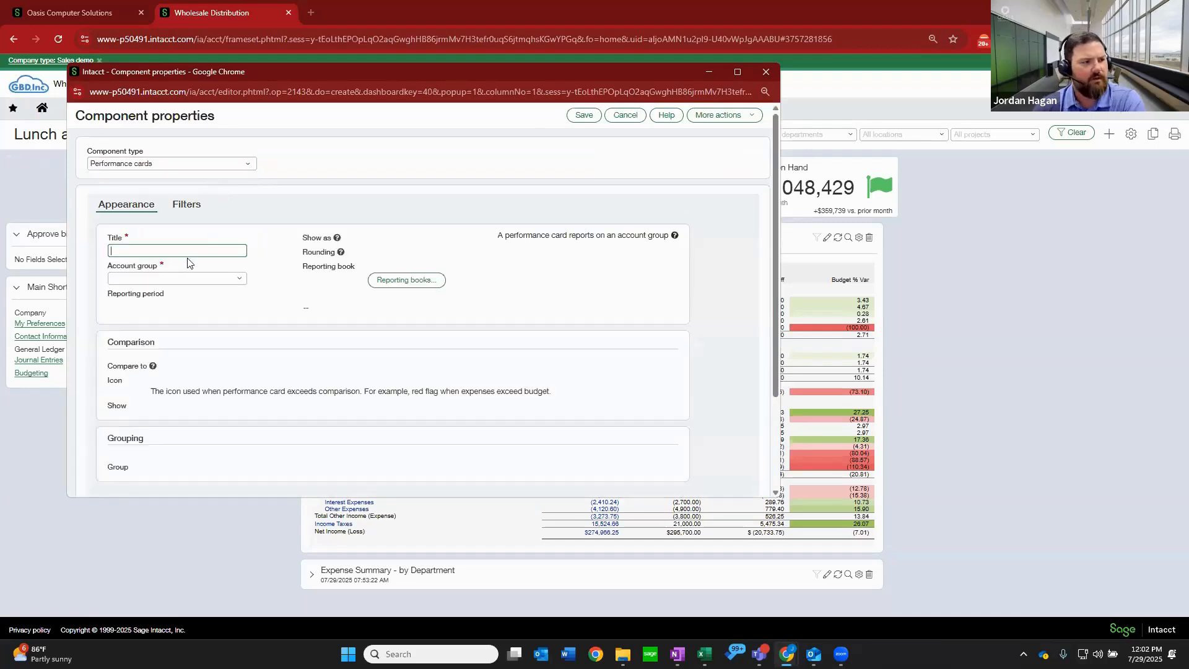
pyautogui.click(186, 251)
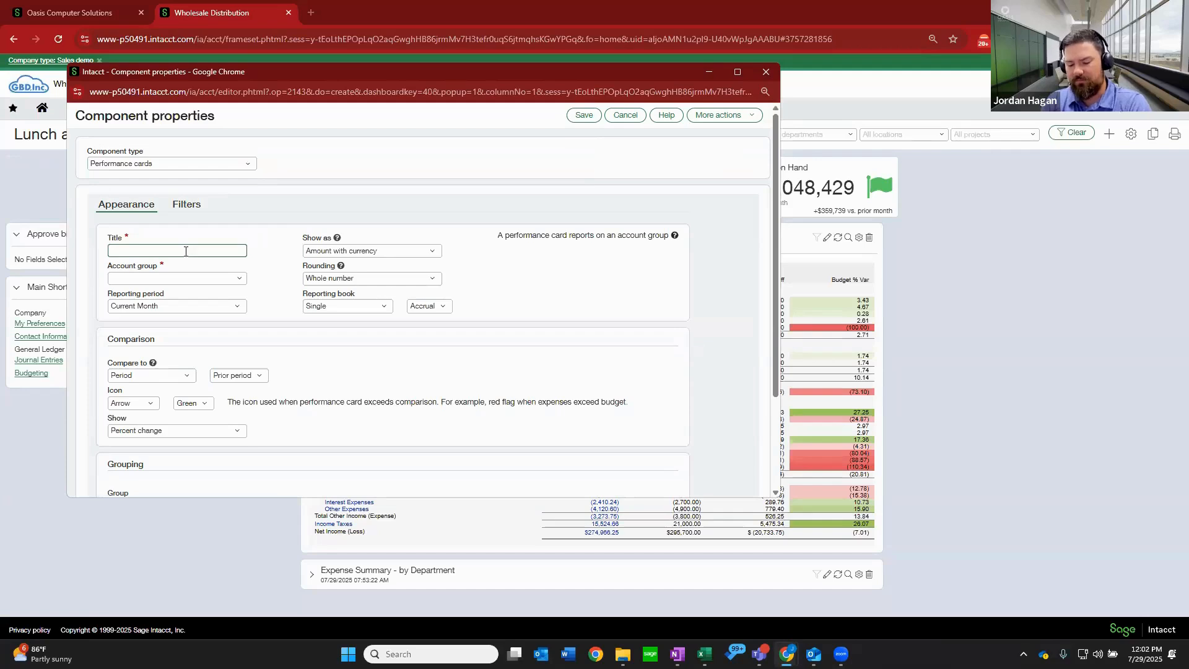
pyautogui.click(185, 252)
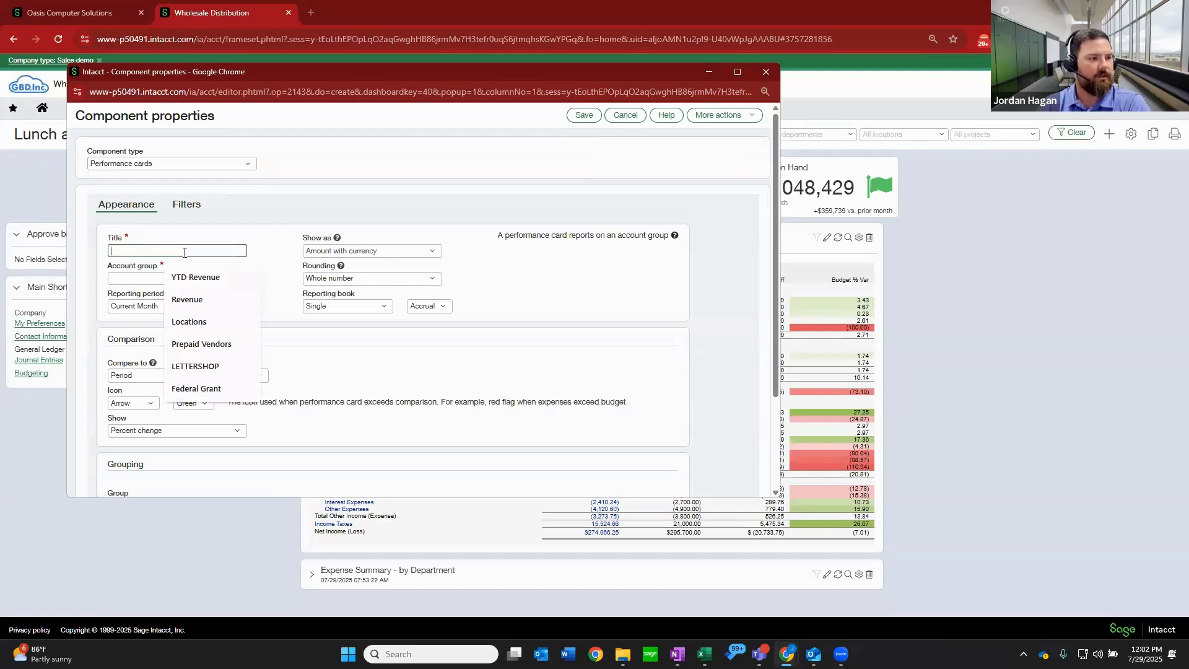
pyautogui.write('Office S')
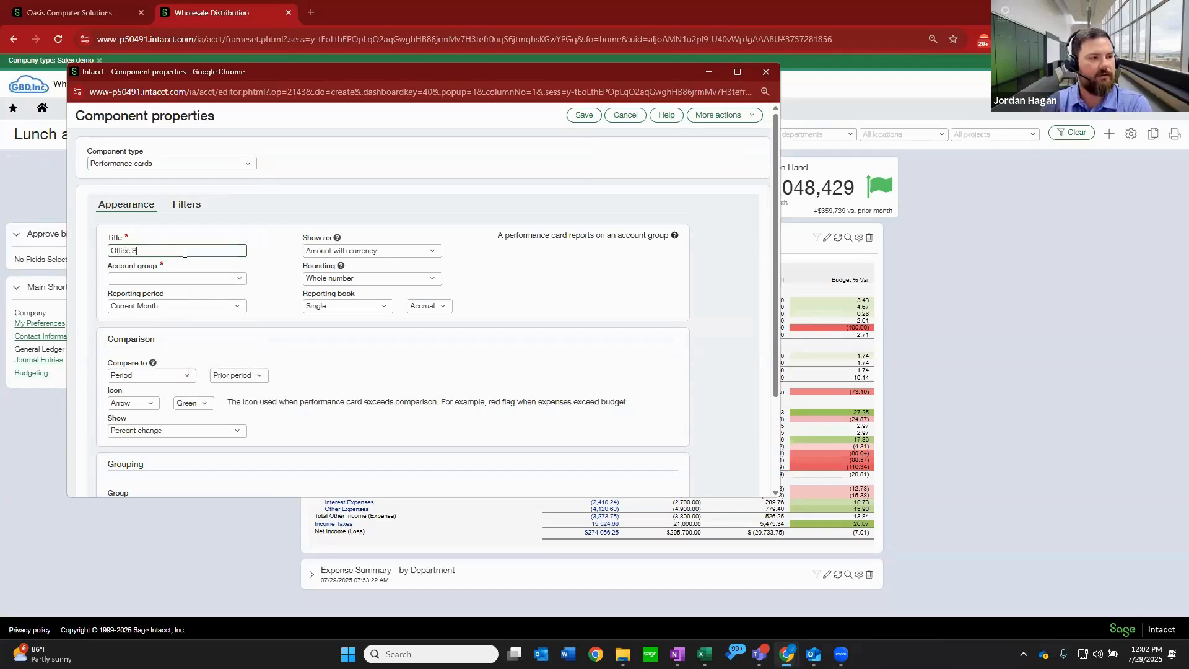
pyautogui.write('upplies')
pyautogui.press('Tab')
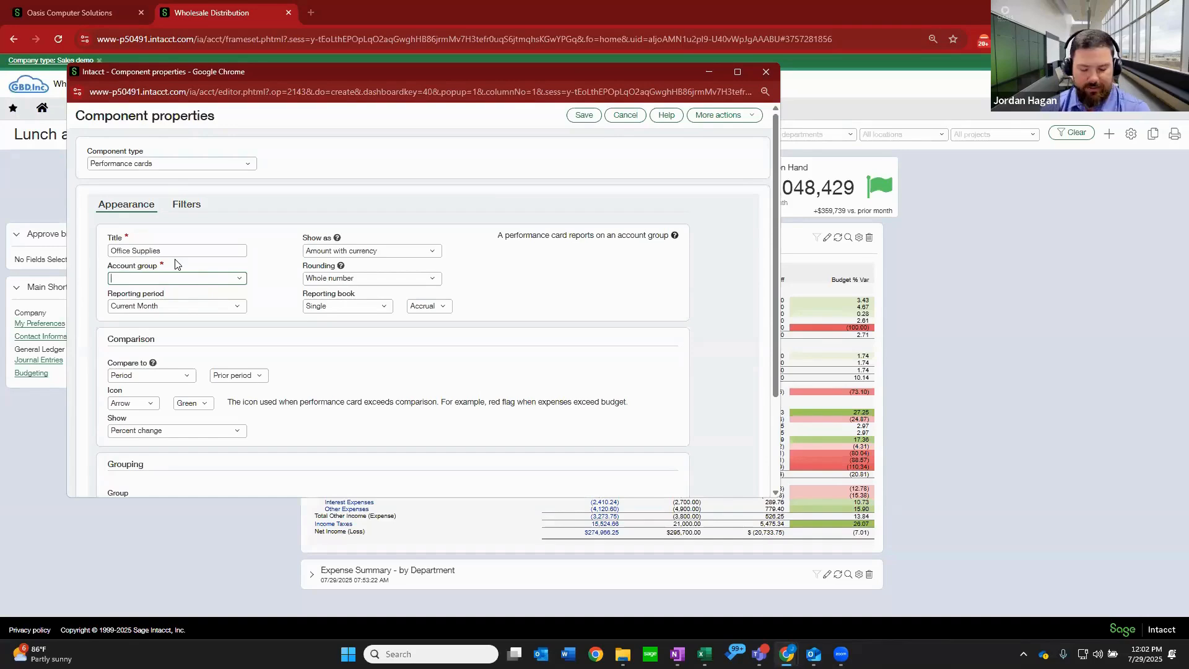
# Set the card's account group to Office Supplies Expense and its reporting period to Current Month.
pyautogui.write('offi')
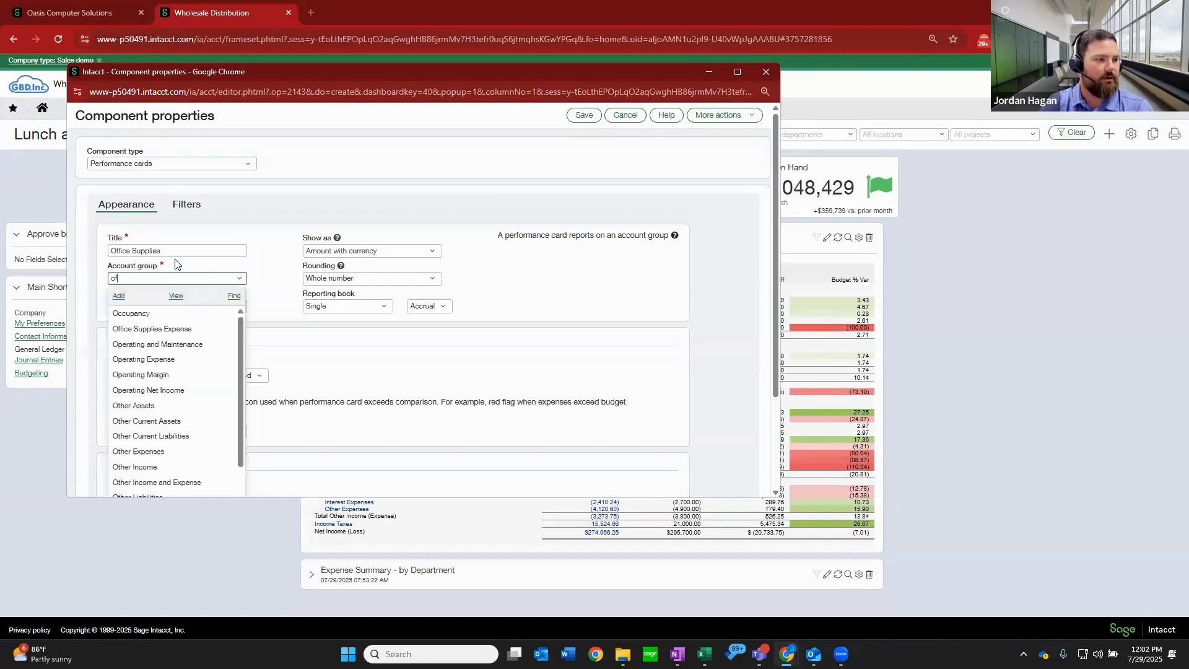
pyautogui.click(192, 321)
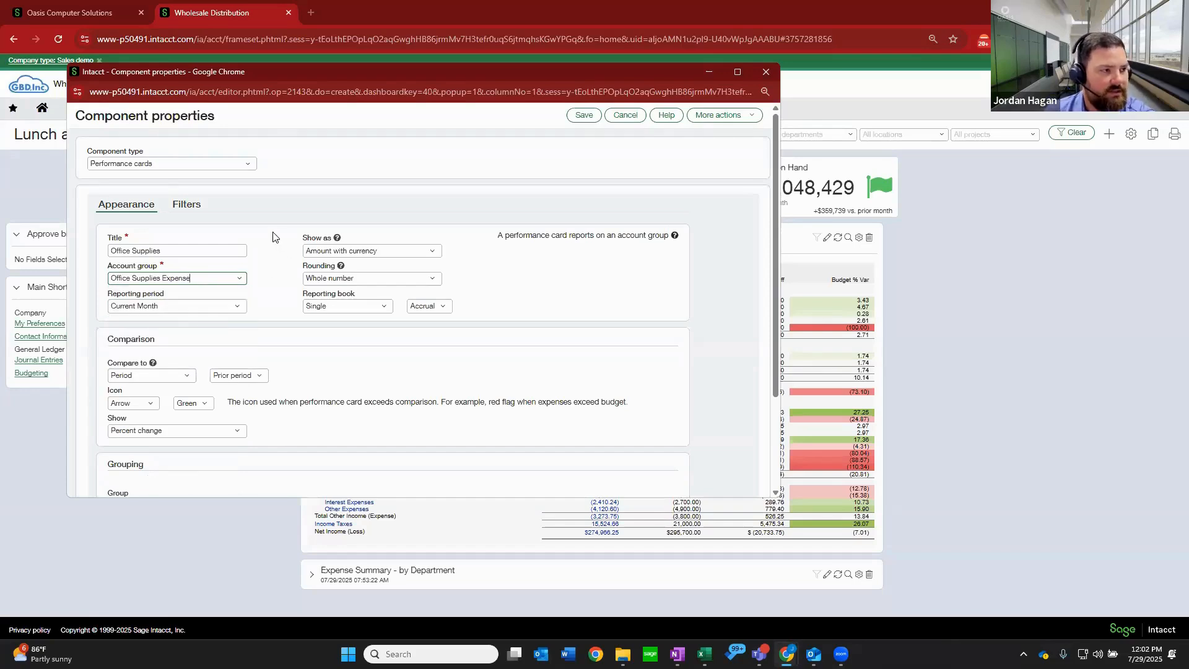
pyautogui.click(228, 310)
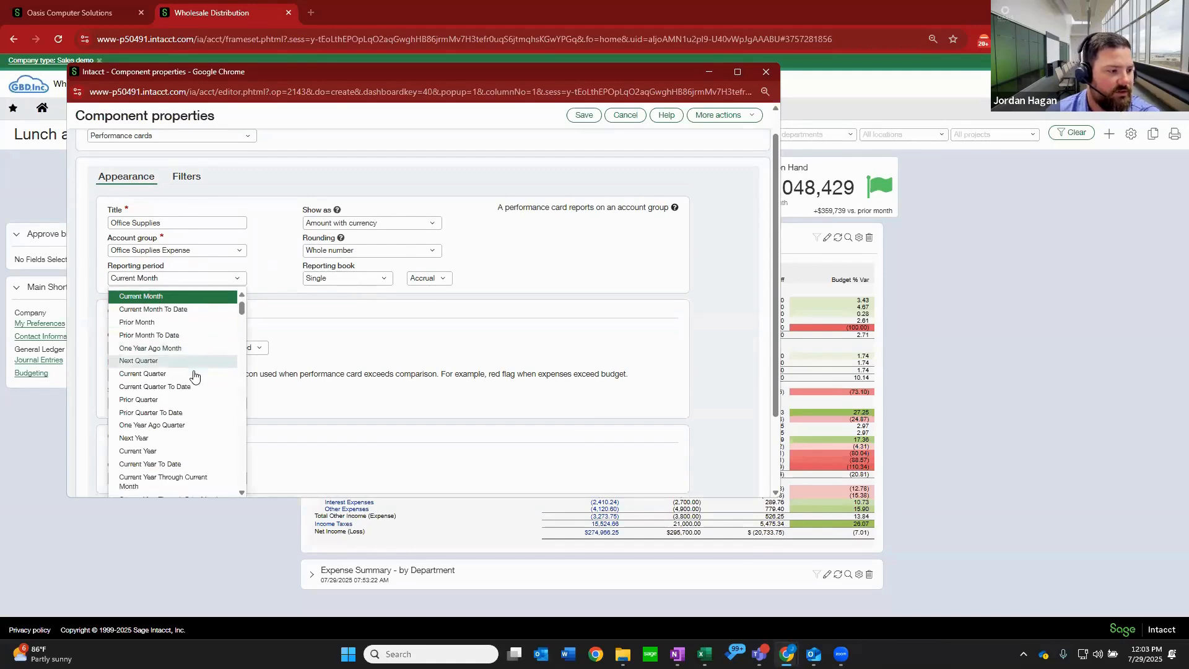
pyautogui.scroll(-3, 194, 374)
pyautogui.scroll(5, 191, 366)
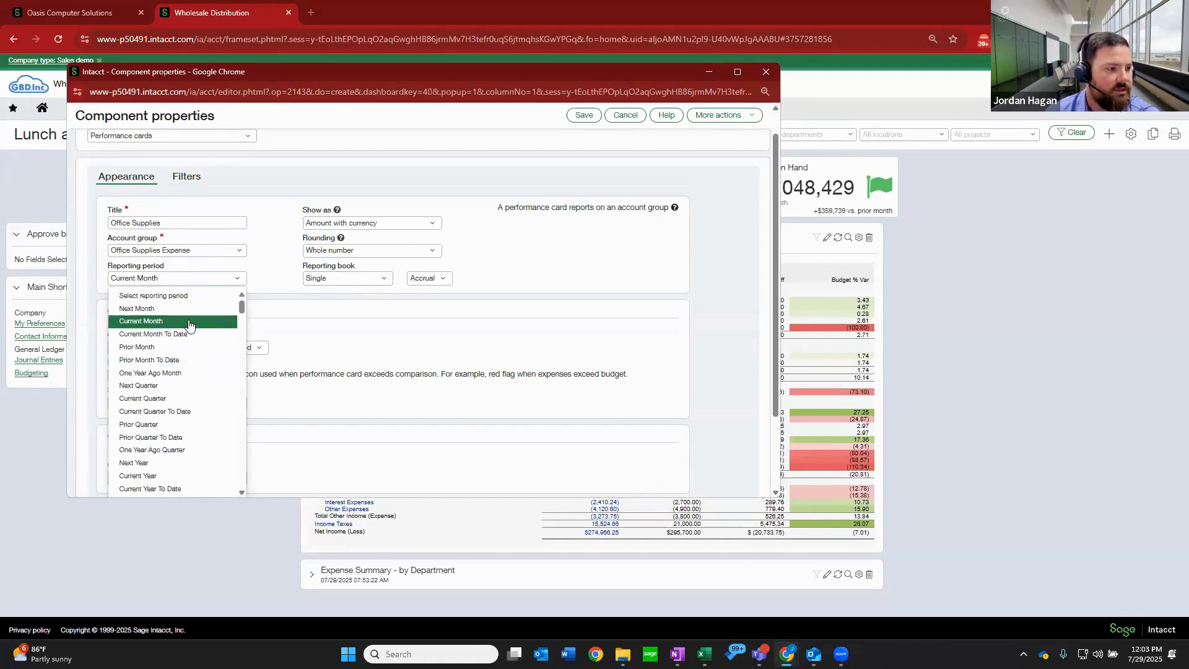
pyautogui.click(189, 323)
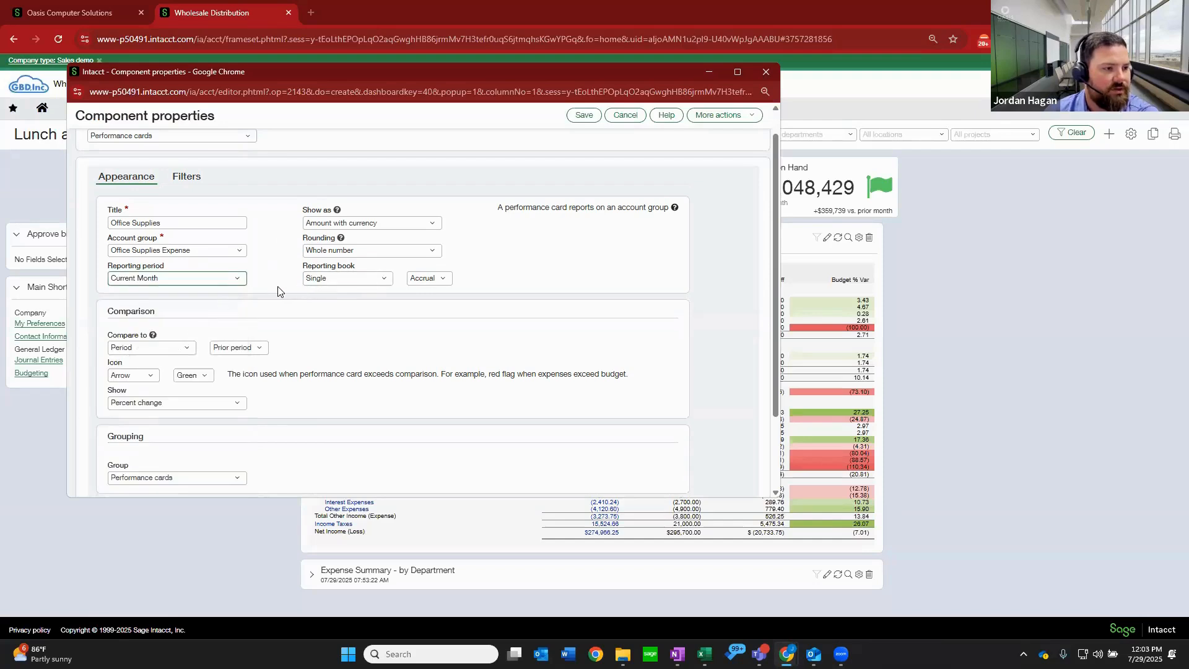
# Set the card's comparison to Budget, using the Master Budget.
pyautogui.scroll(1, 264, 279)
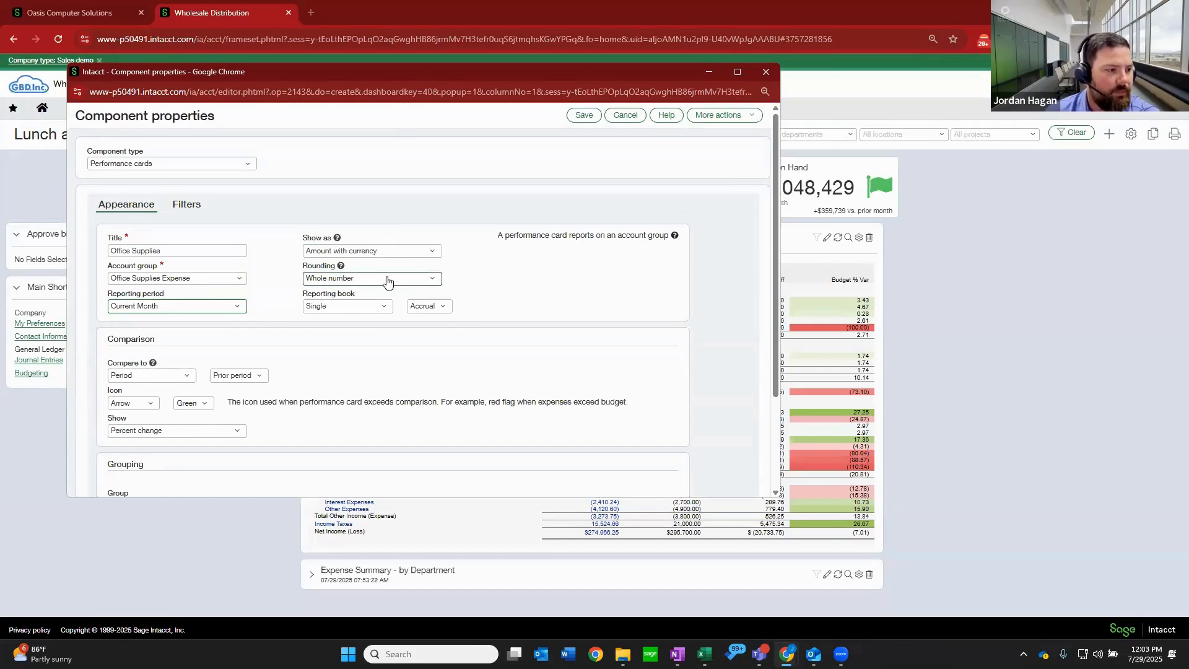
pyautogui.scroll(-3, 387, 280)
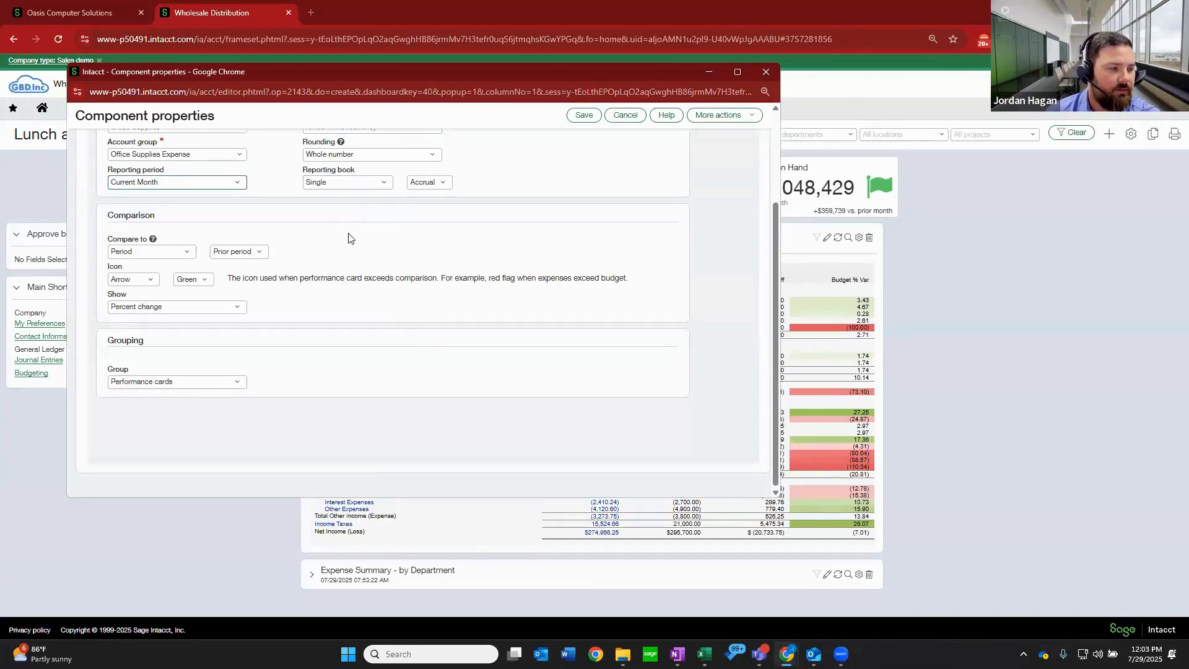
pyautogui.scroll(3, 212, 237)
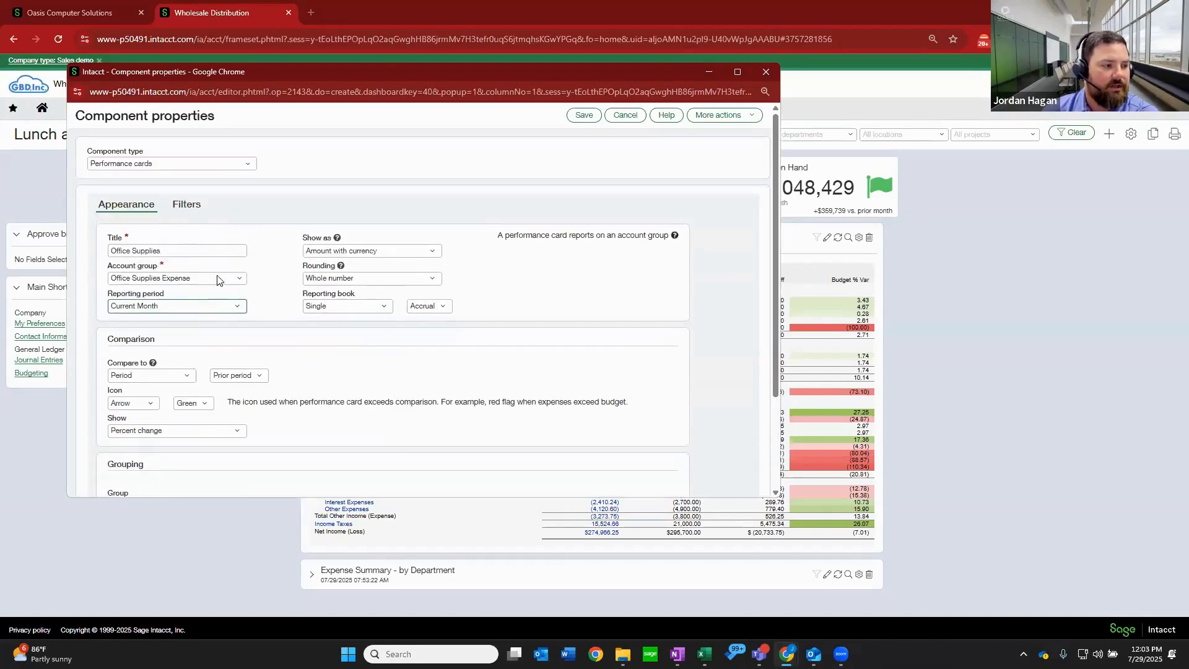
pyautogui.click(183, 375)
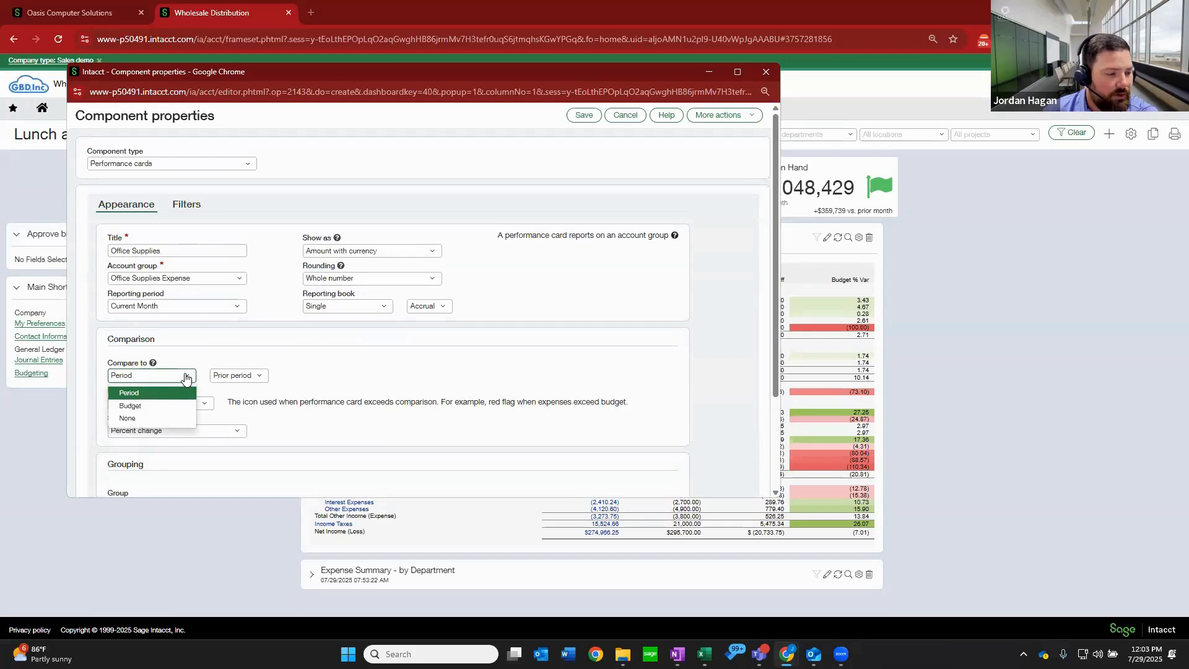
pyautogui.click(156, 406)
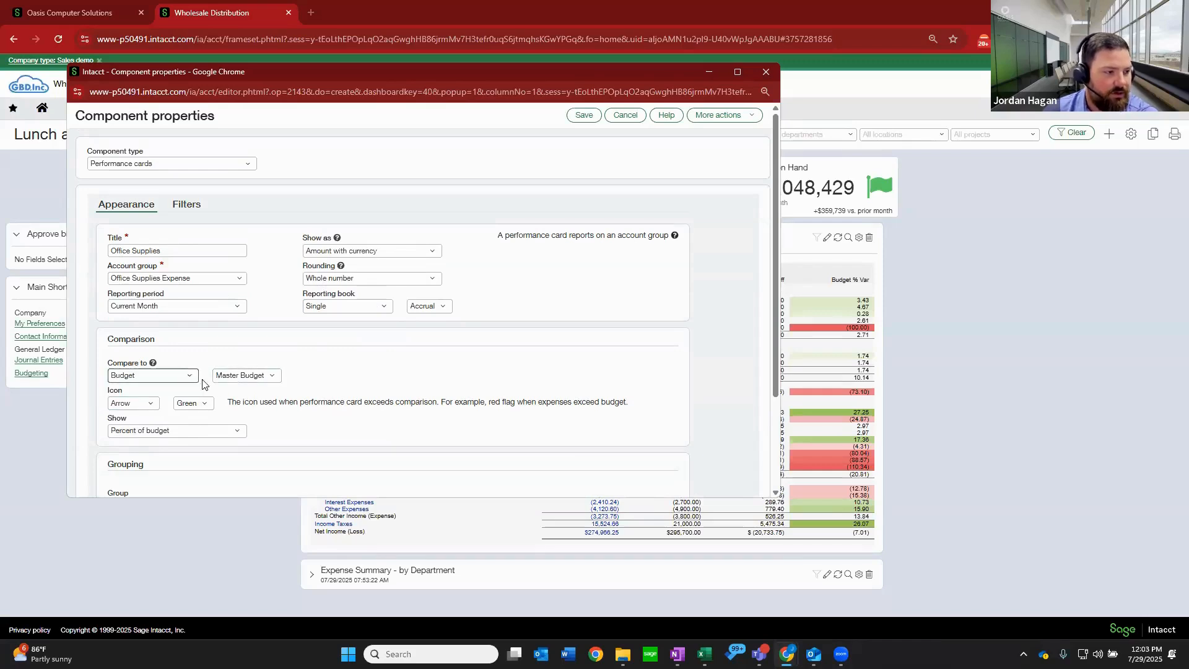
pyautogui.click(276, 379)
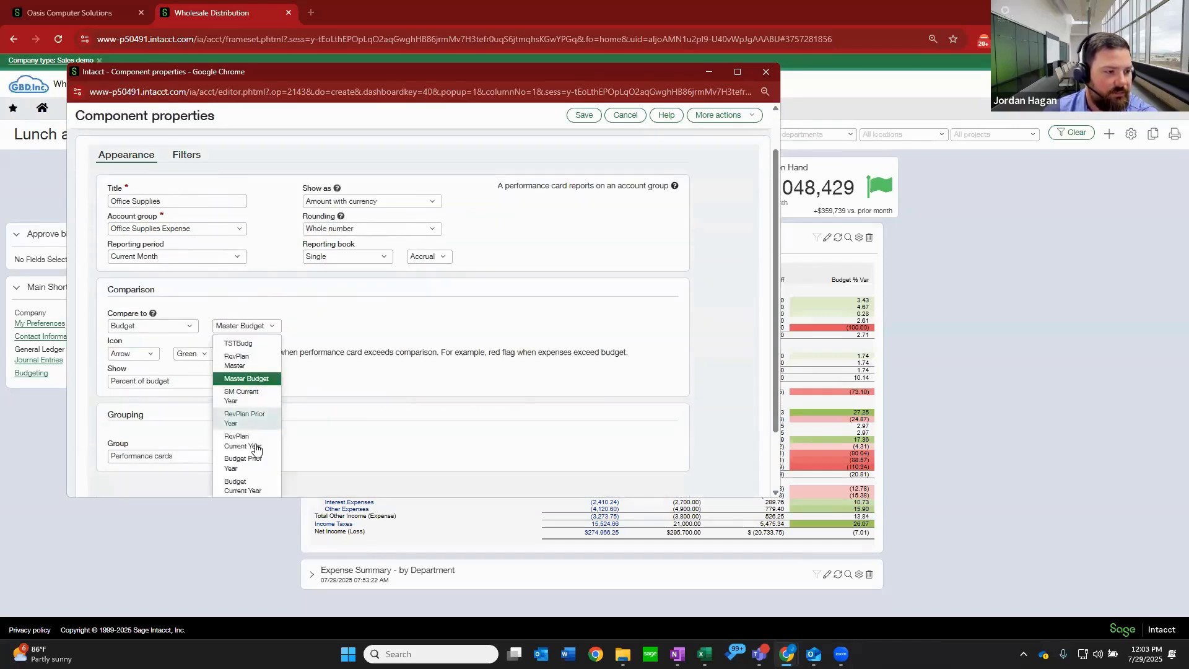
pyautogui.click(253, 382)
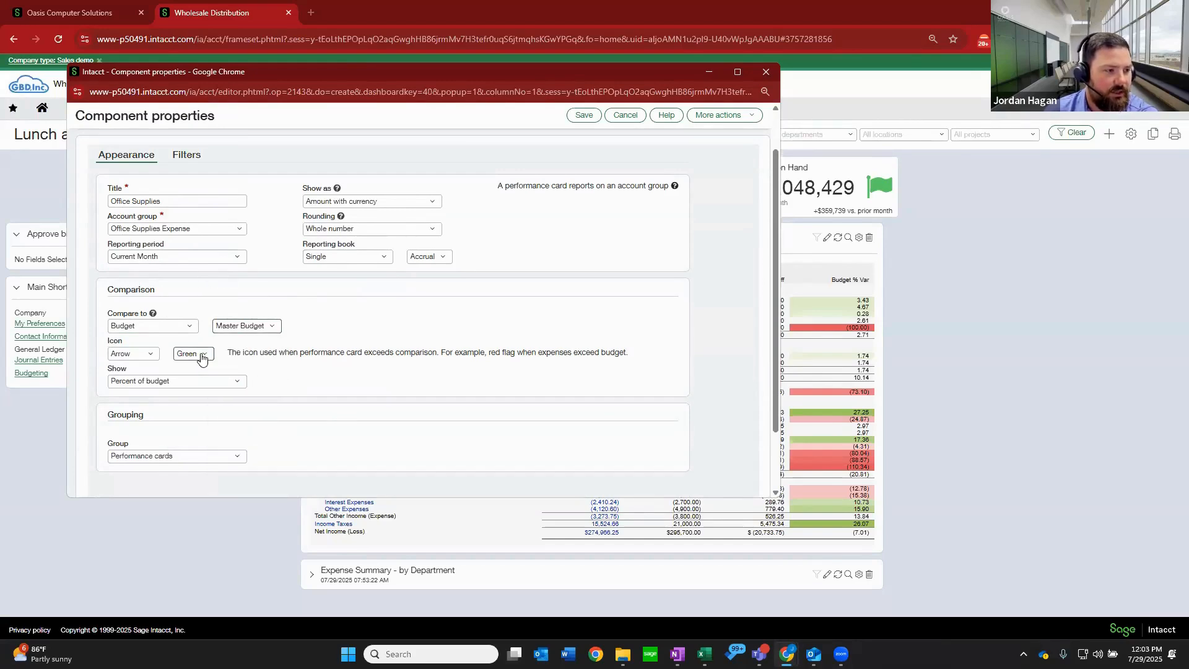
# Set the comparison icon to a red arrow and keep Percent of budget as the value shown.
pyautogui.click(155, 356)
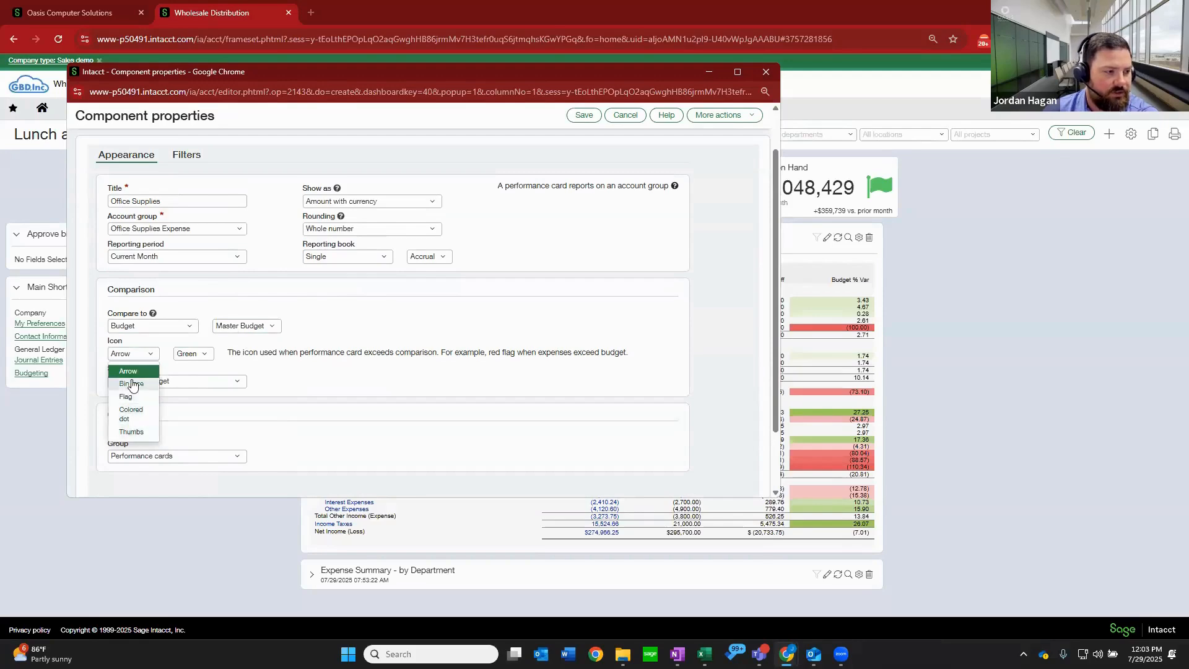
pyautogui.click(194, 354)
pyautogui.click(191, 388)
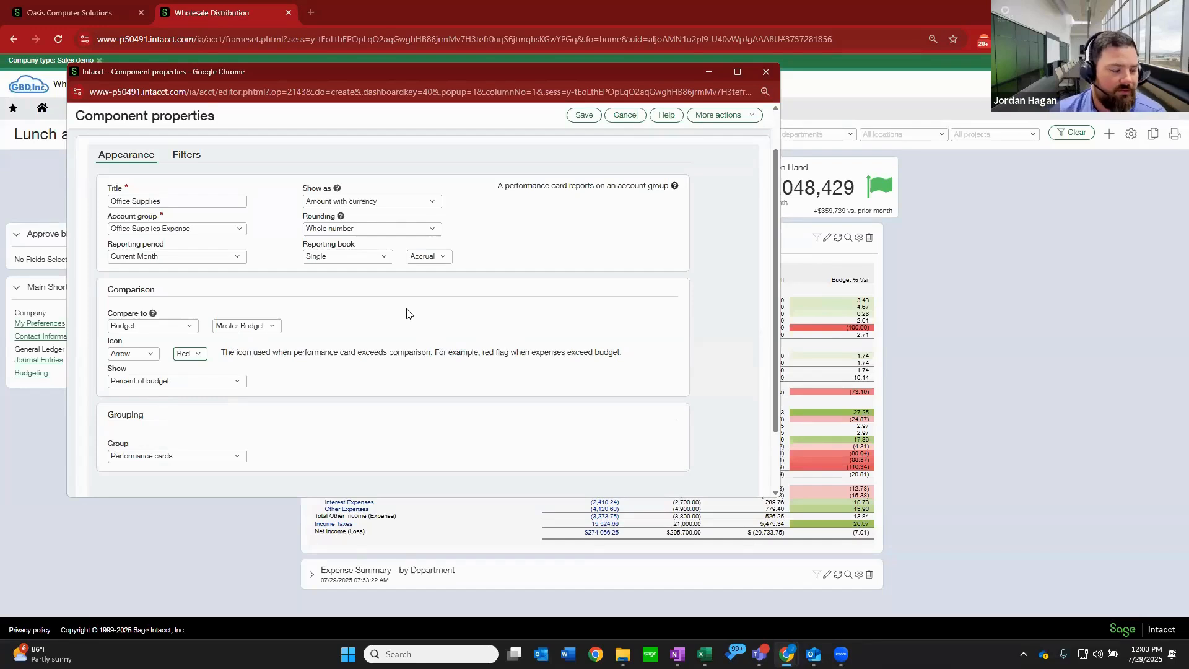
pyautogui.click(237, 384)
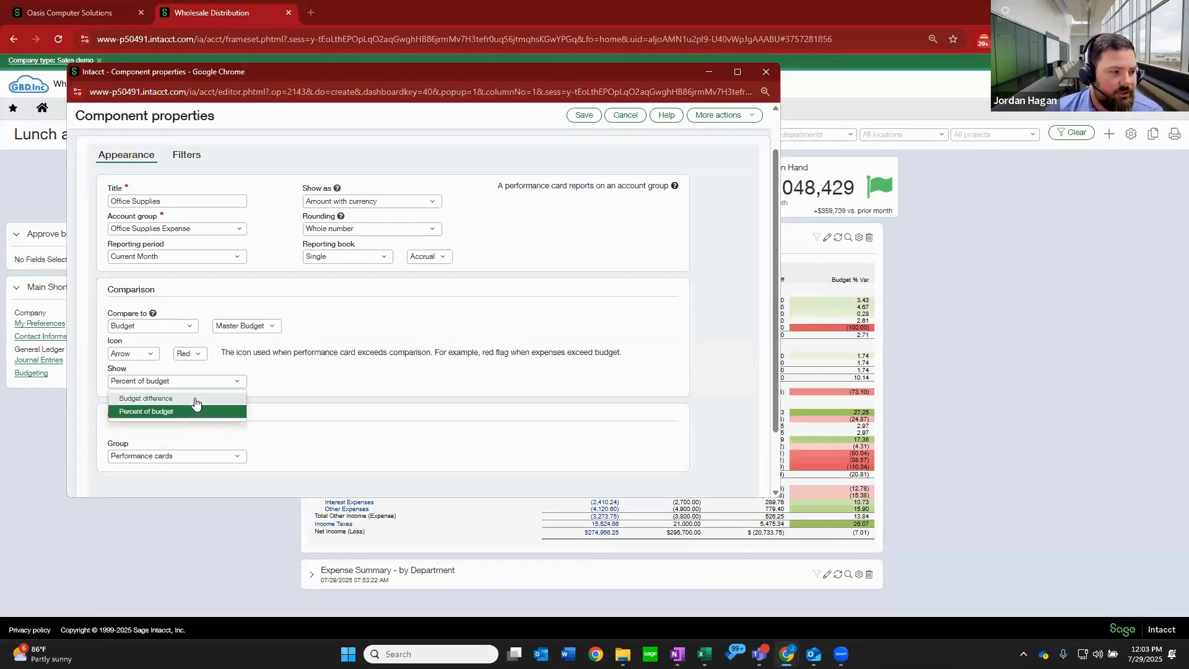
pyautogui.click(325, 363)
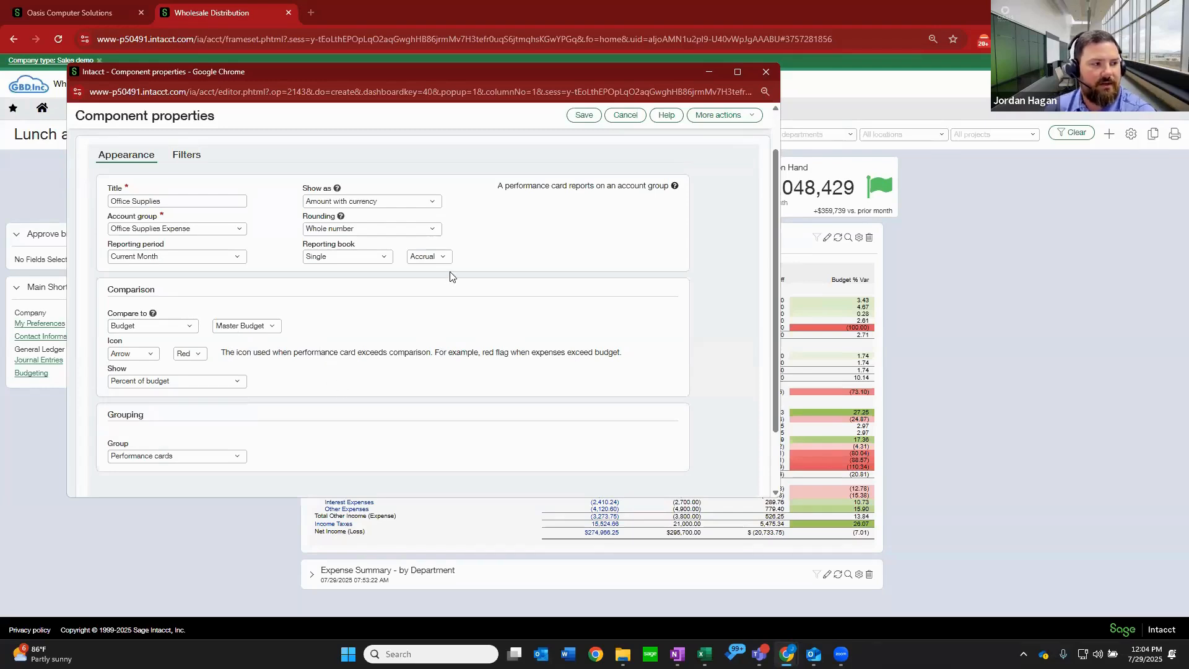
# Review the card's filter settings and save the Office Supplies performance card to the dashboard.
pyautogui.scroll(1, 449, 277)
pyautogui.click(594, 118)
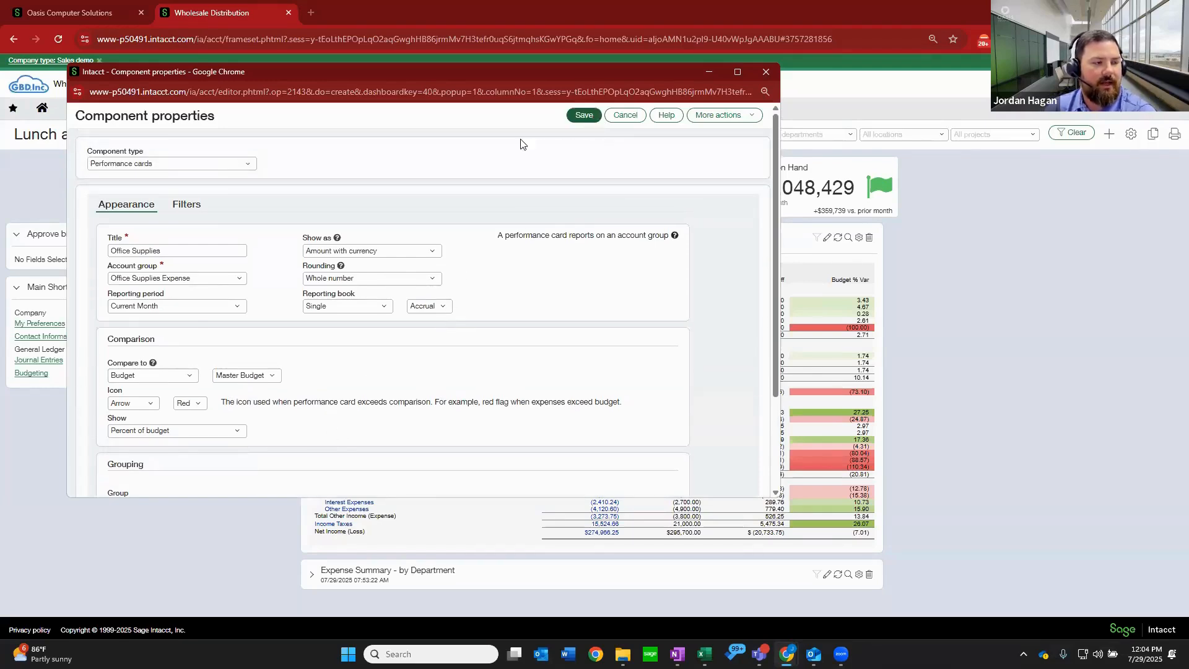
pyautogui.click(181, 207)
pyautogui.scroll(-2, 158, 211)
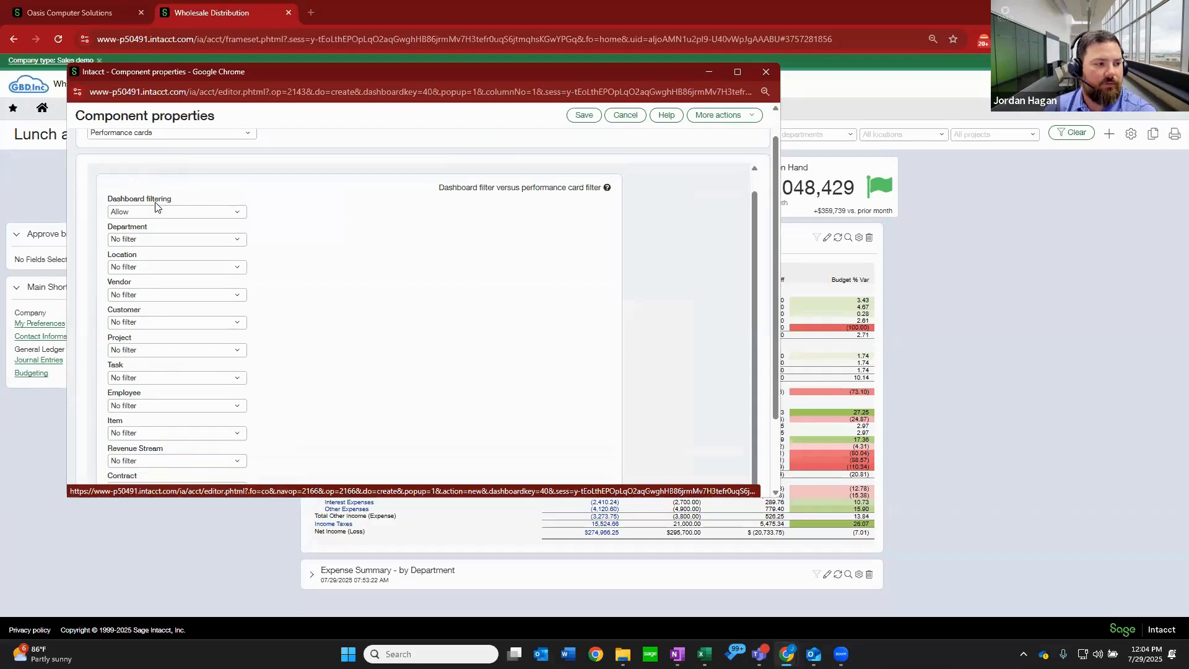
pyautogui.scroll(2, 152, 202)
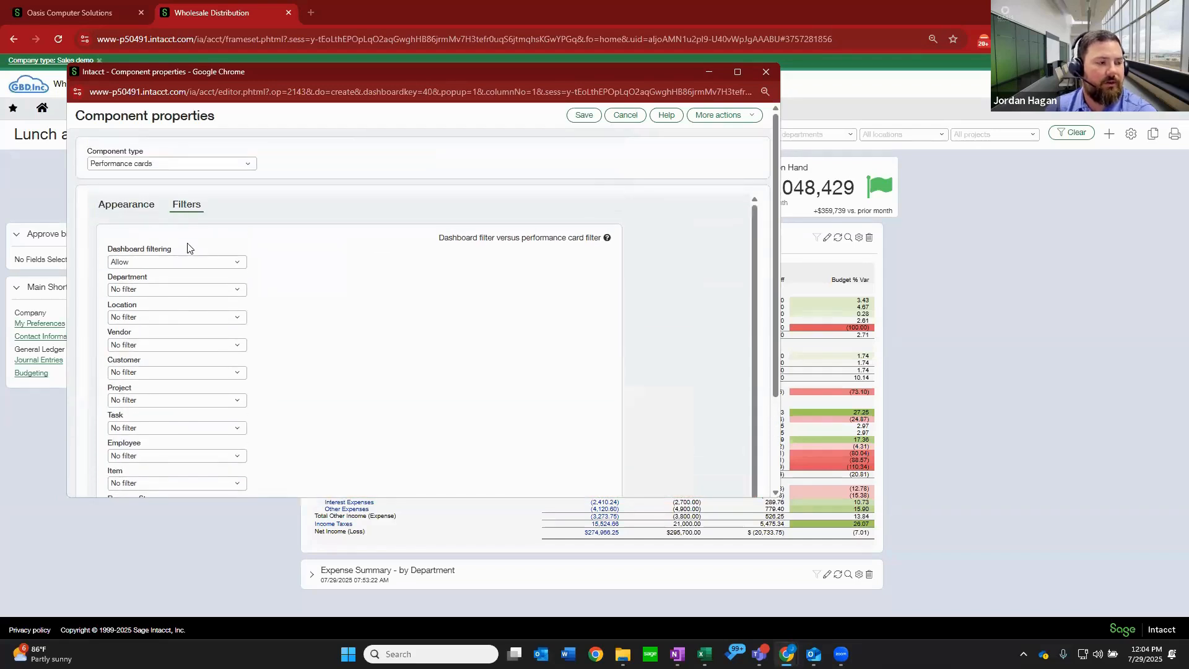
pyautogui.click(147, 208)
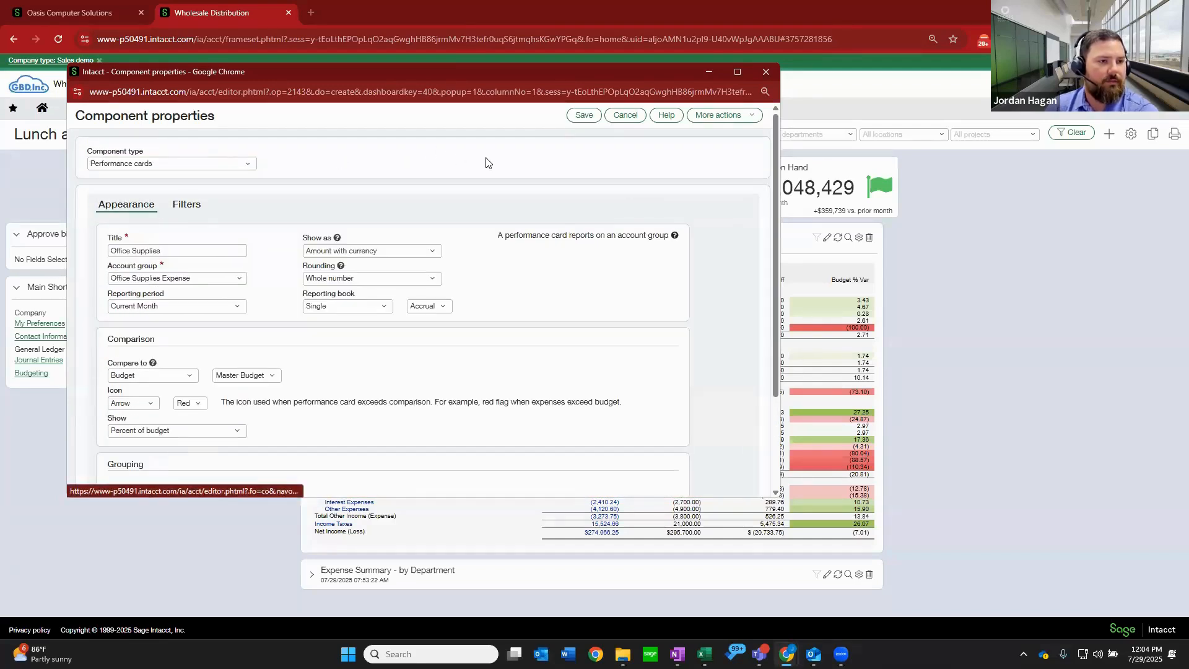
pyautogui.click(581, 115)
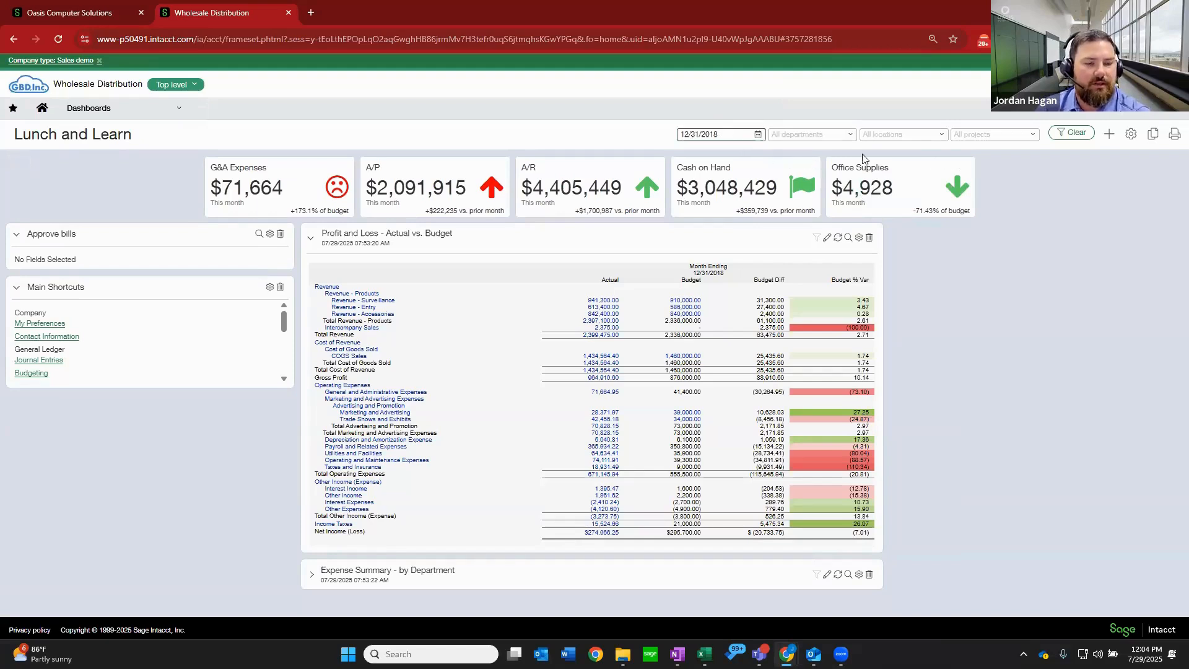
# Drill down from the Office Supplies card to the general ledger entries behind its actual amount, and close the ledger report.
pyautogui.click(875, 194)
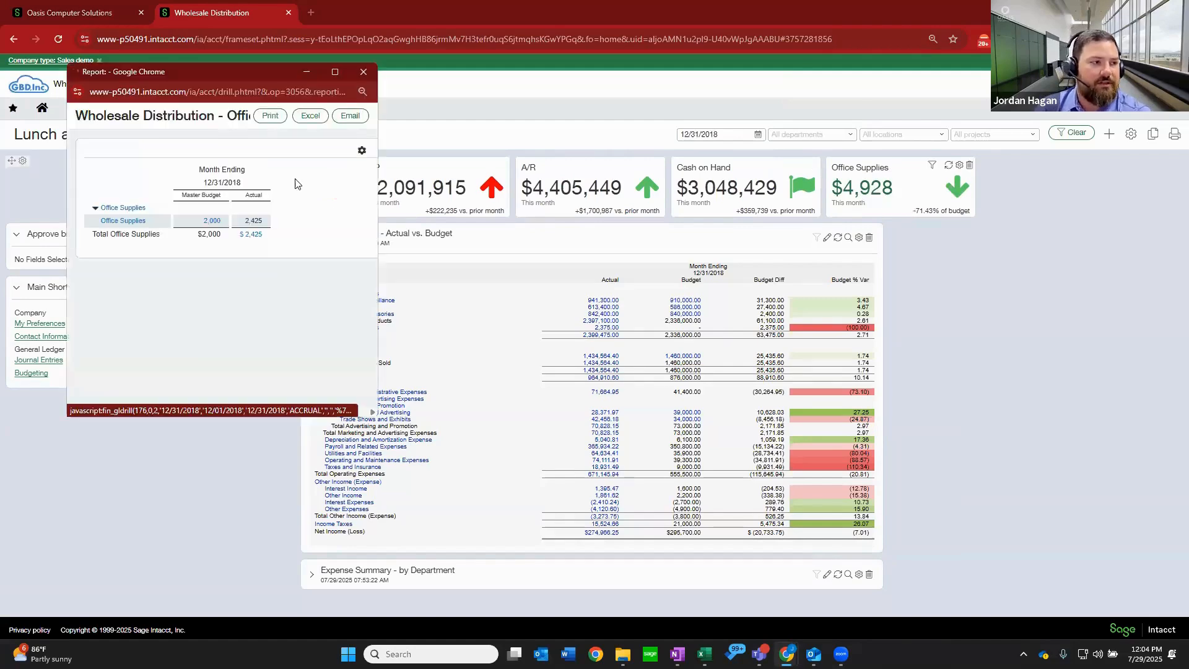
pyautogui.click(335, 73)
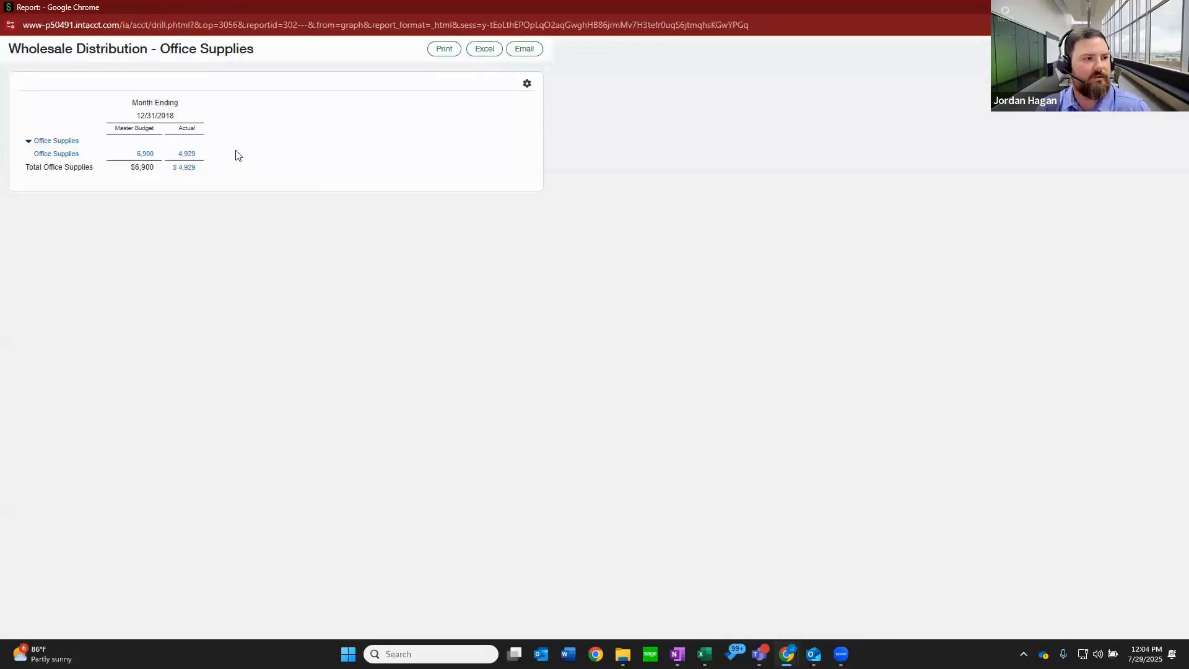
pyautogui.keyDown('ctrl'); pyautogui.scroll(4, 239, 155); pyautogui.keyUp('ctrl')
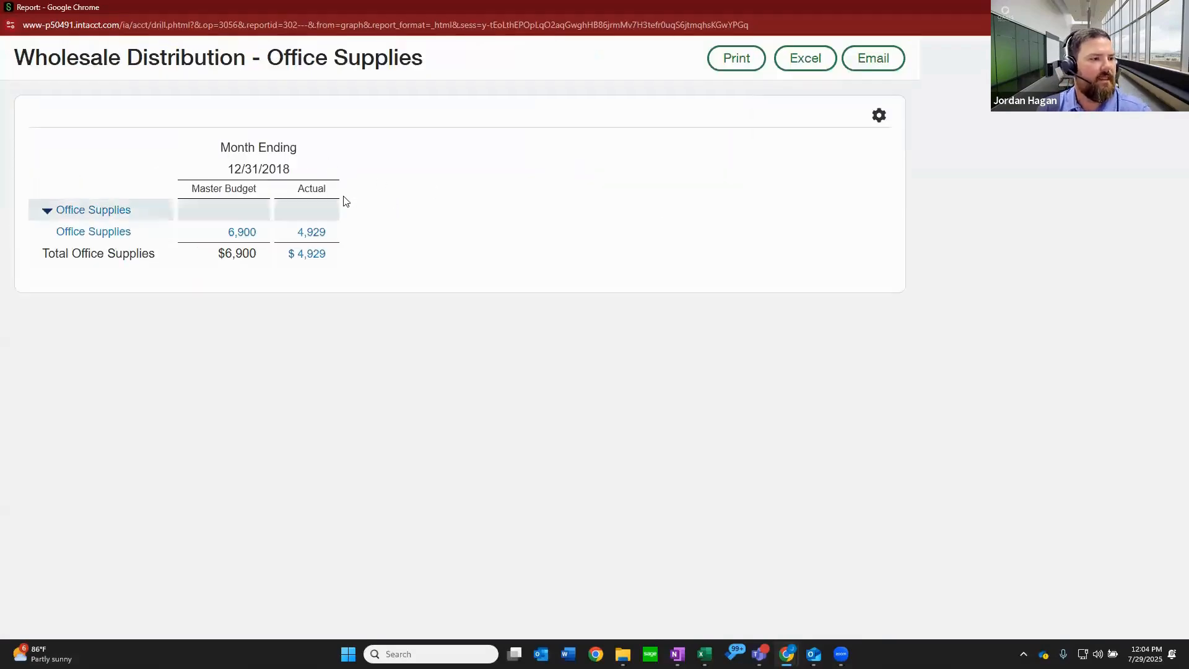
pyautogui.click(312, 230)
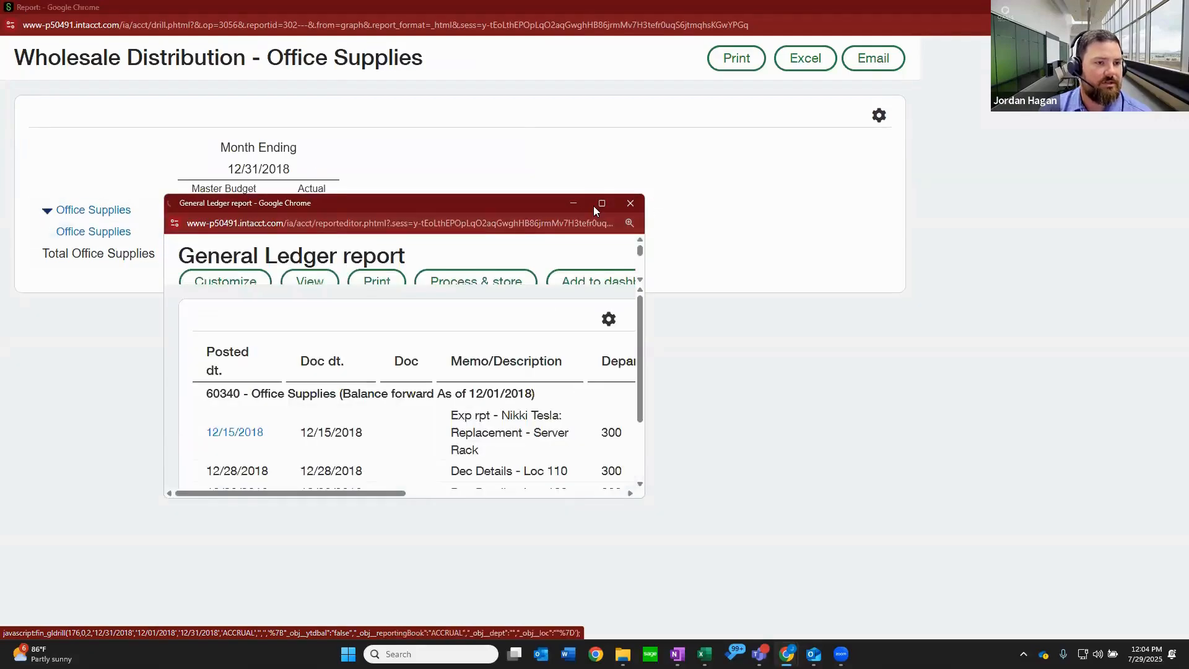
pyautogui.click(602, 204)
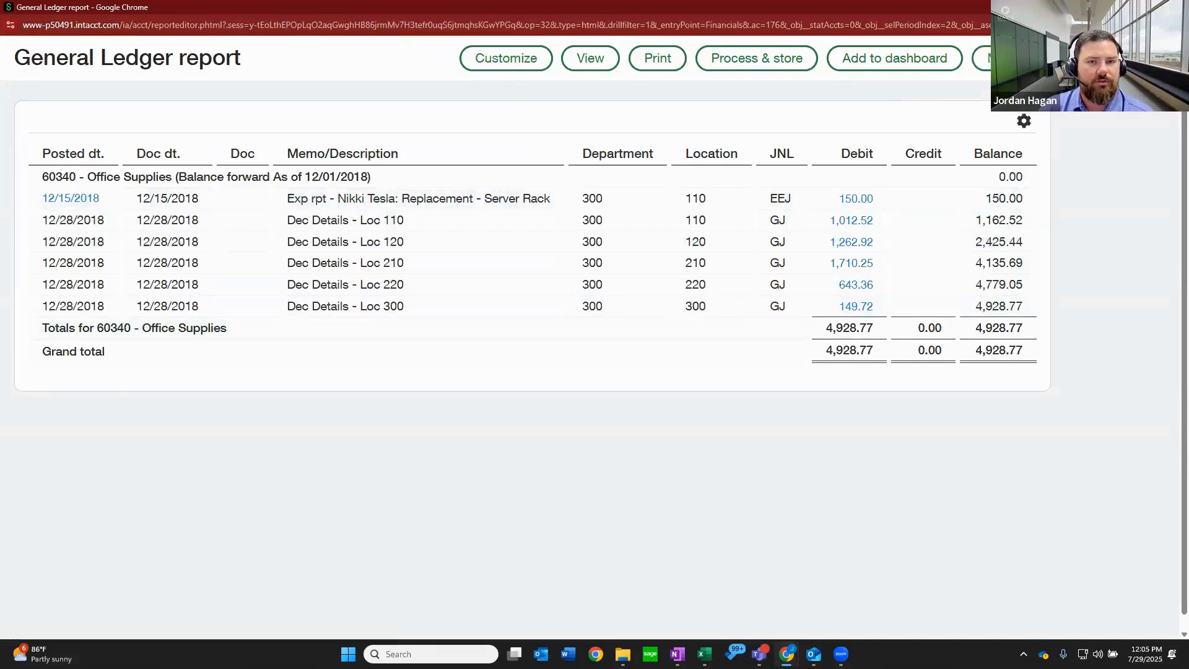
pyautogui.click(1175, 8)
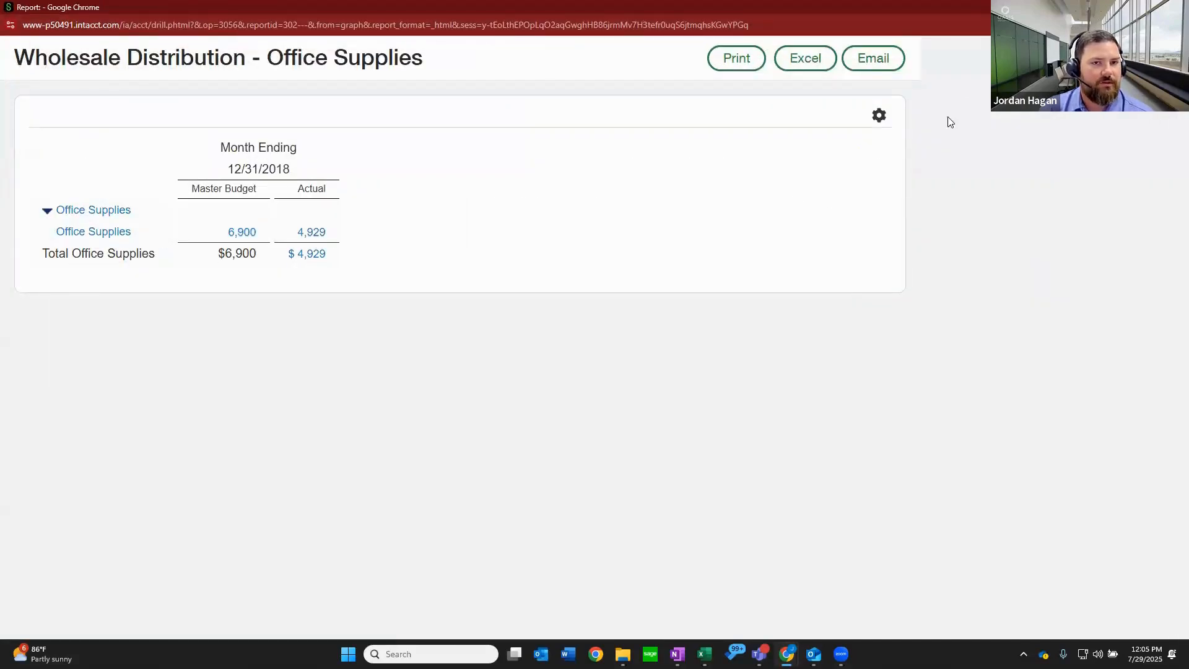
# Close the Office Supplies report, review the filters enabled in the dashboard properties, and save the properties.
pyautogui.click(1175, 8)
pyautogui.keyDown('ctrl'); pyautogui.scroll(4, 880, 143); pyautogui.keyUp('ctrl')
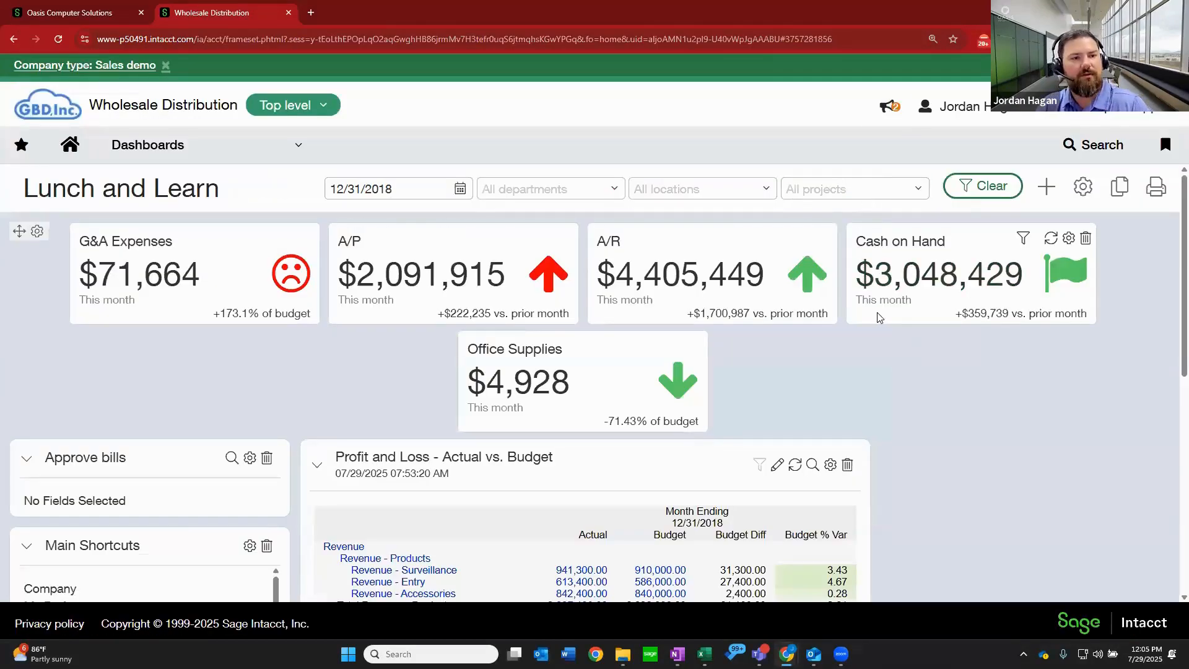
pyautogui.keyDown('ctrl'); pyautogui.scroll(-2, 880, 317); pyautogui.keyUp('ctrl')
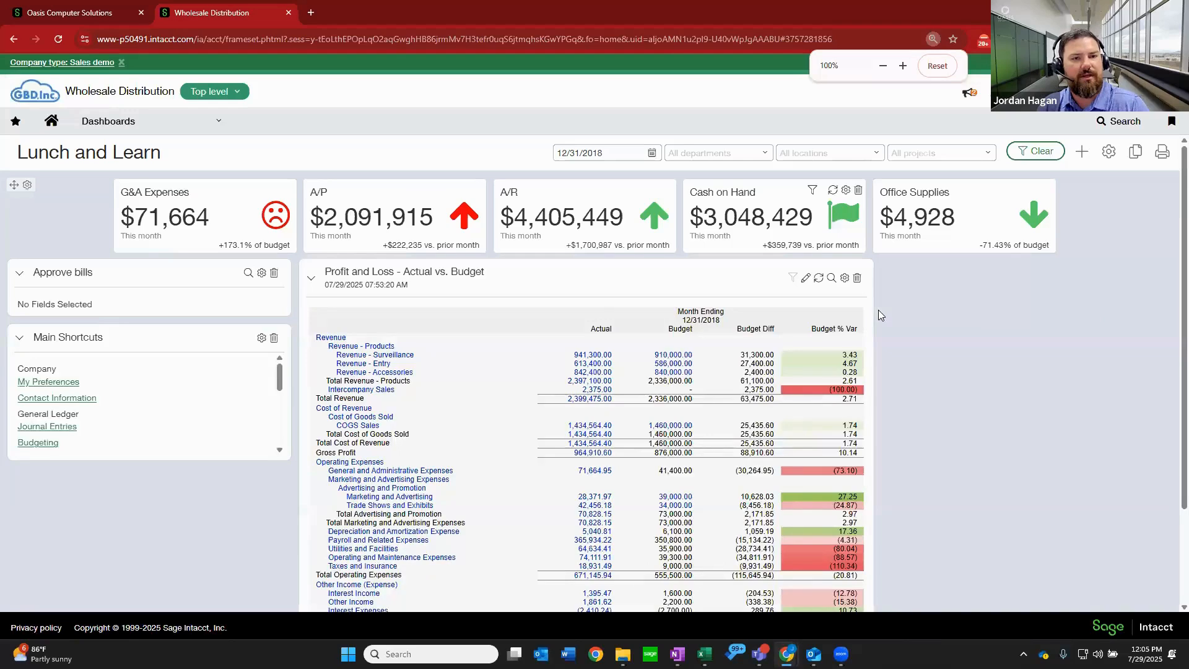
pyautogui.keyDown('ctrl'); pyautogui.scroll(-1, 894, 286); pyautogui.keyUp('ctrl')
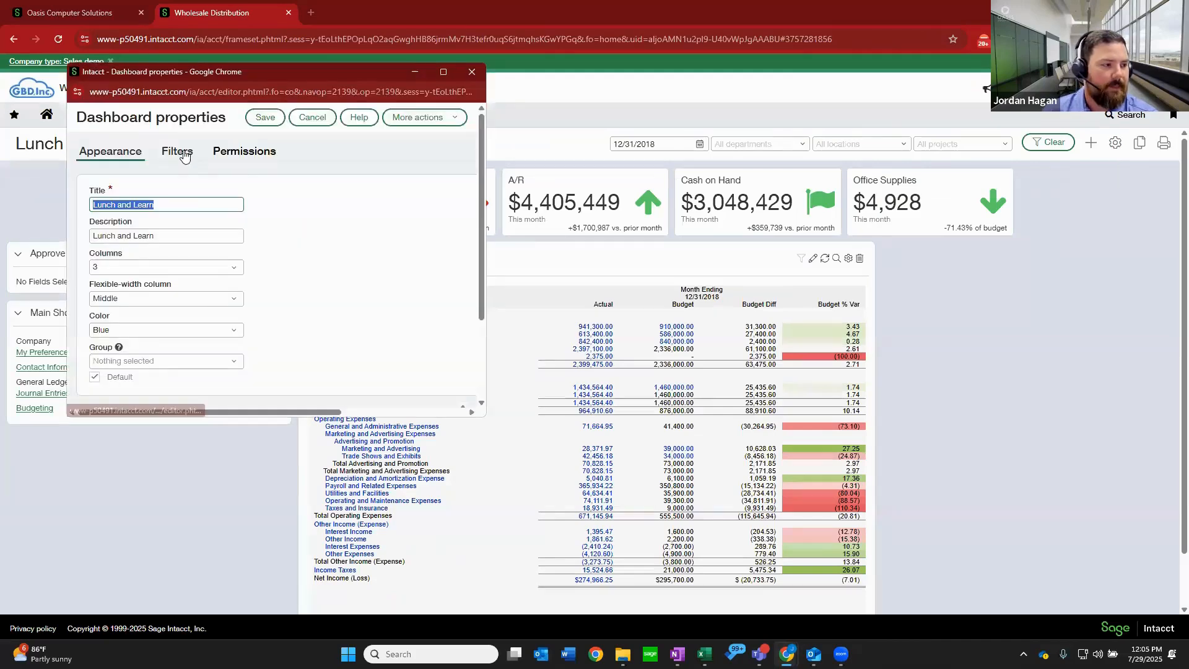
pyautogui.click(184, 153)
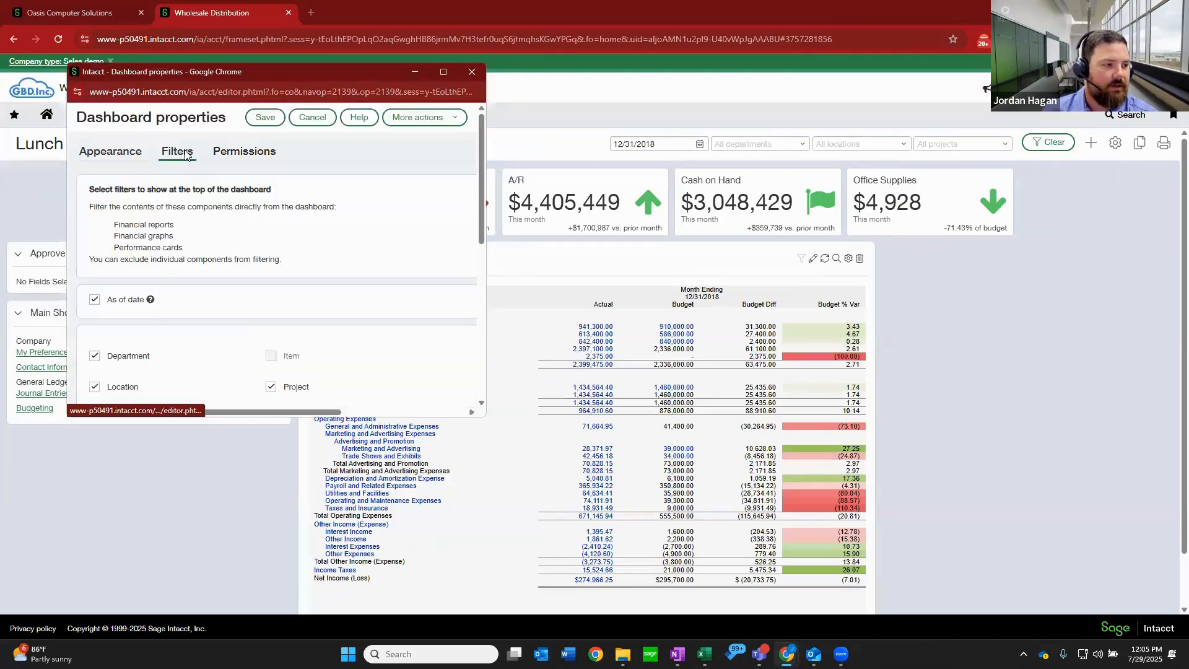
pyautogui.click(443, 72)
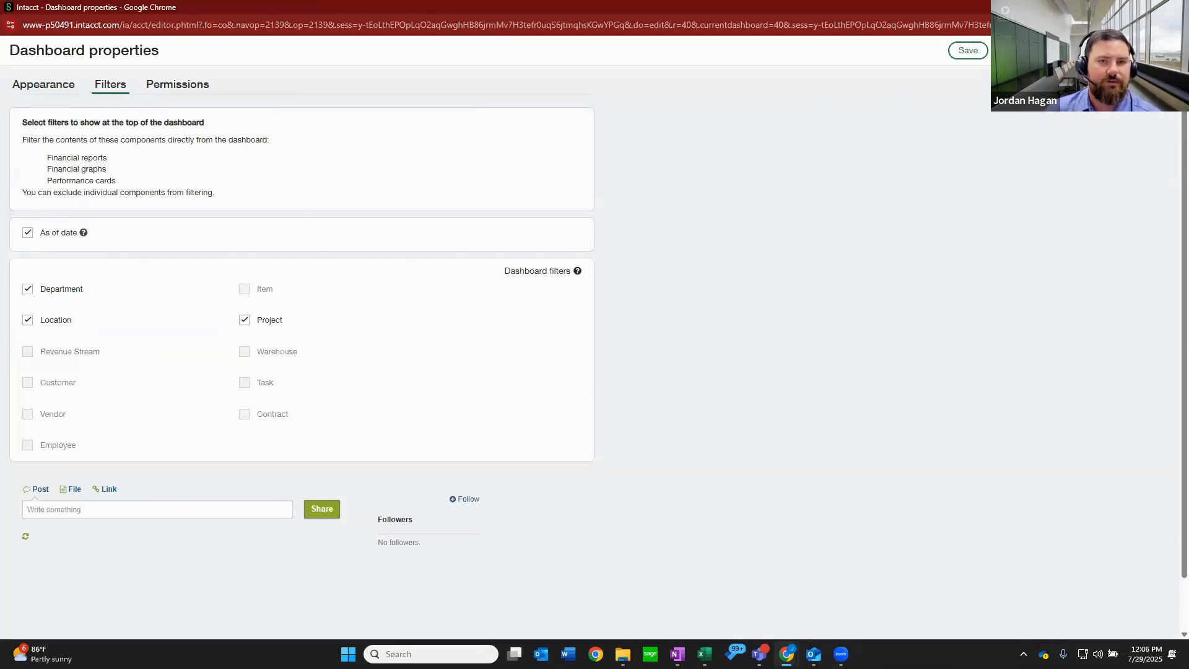
pyautogui.click(963, 50)
pyautogui.click(972, 54)
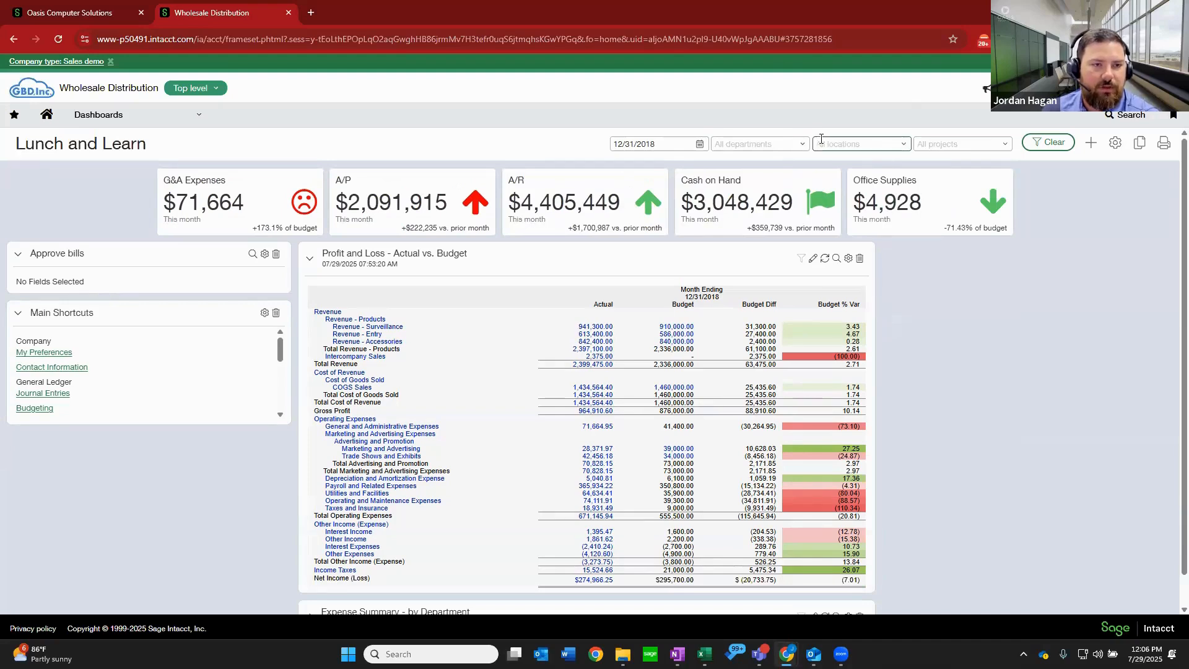
# Filter the Lunch and Learn dashboard to the 300--Marketing department.
pyautogui.click(803, 147)
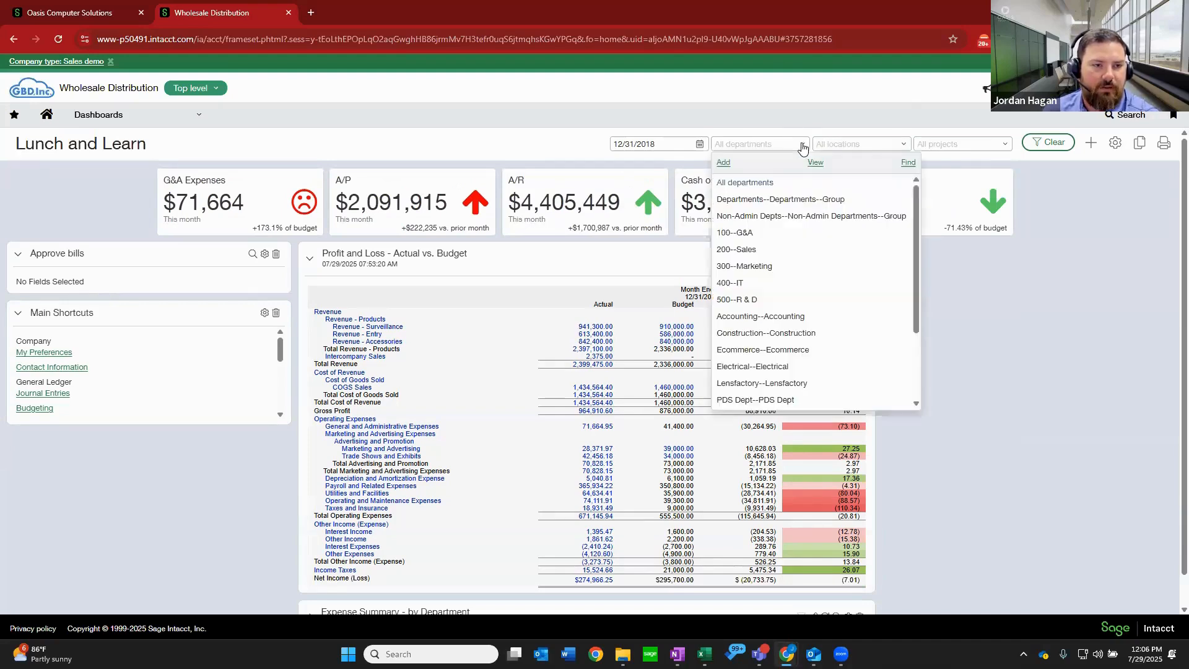
pyautogui.click(766, 267)
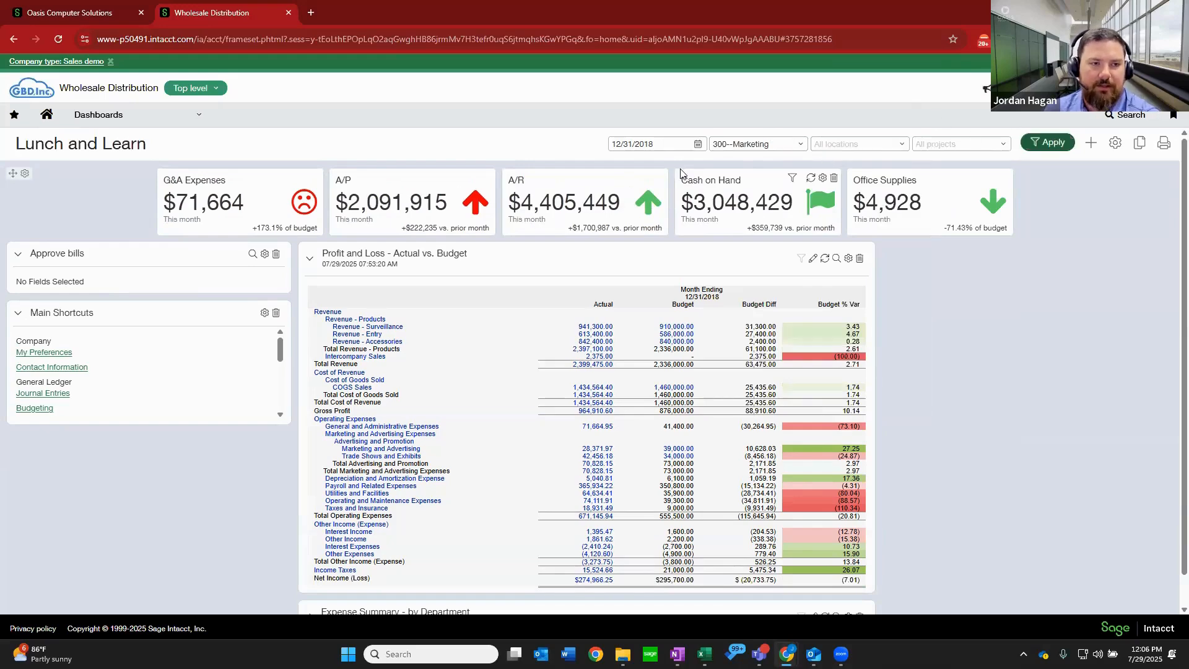
pyautogui.click(1035, 144)
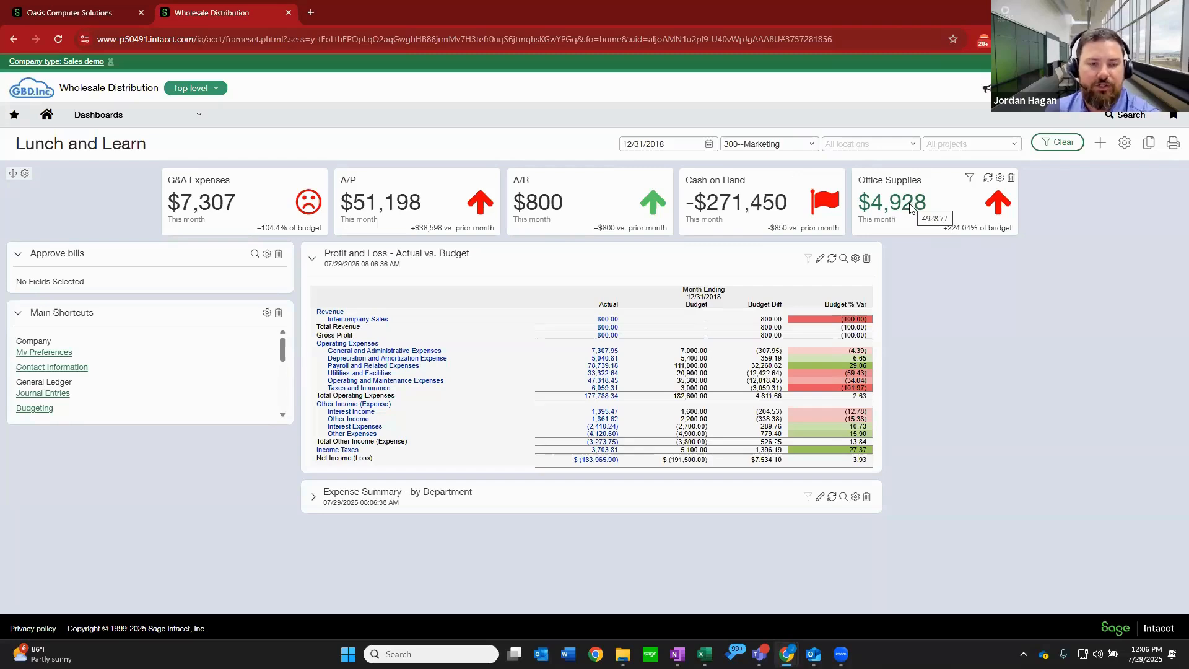
# Narrow the dashboard to location 100--USA1, and view the report behind the Office Supplies card's amount before closing it.
pyautogui.click(917, 149)
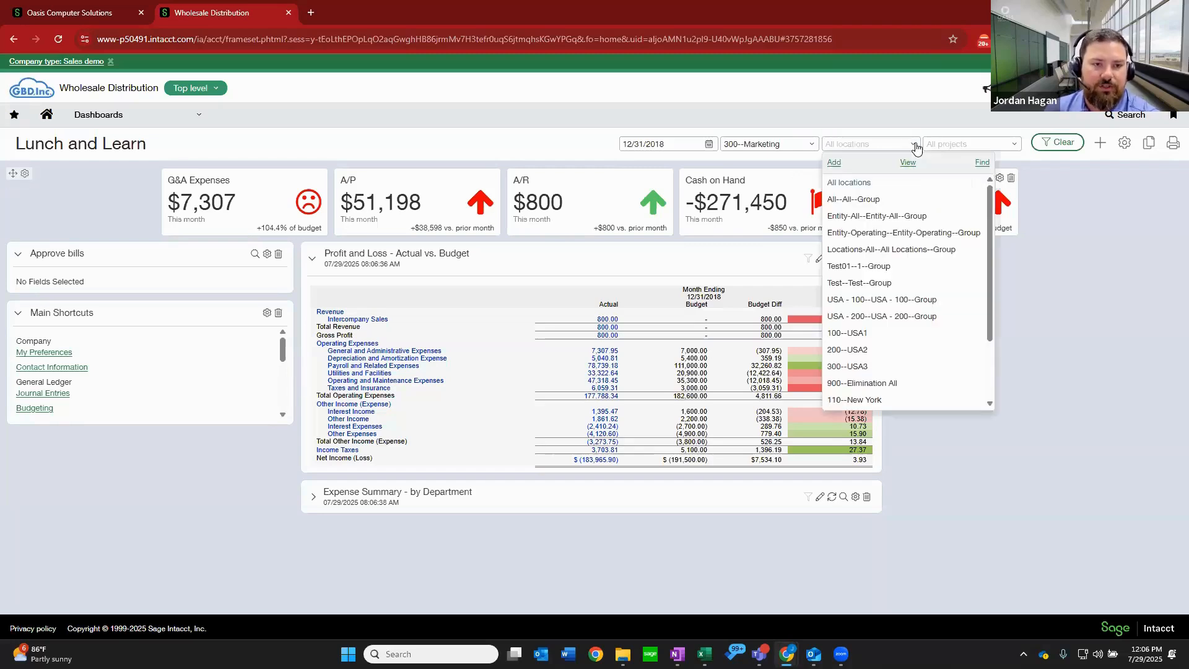
pyautogui.click(874, 334)
pyautogui.click(1063, 142)
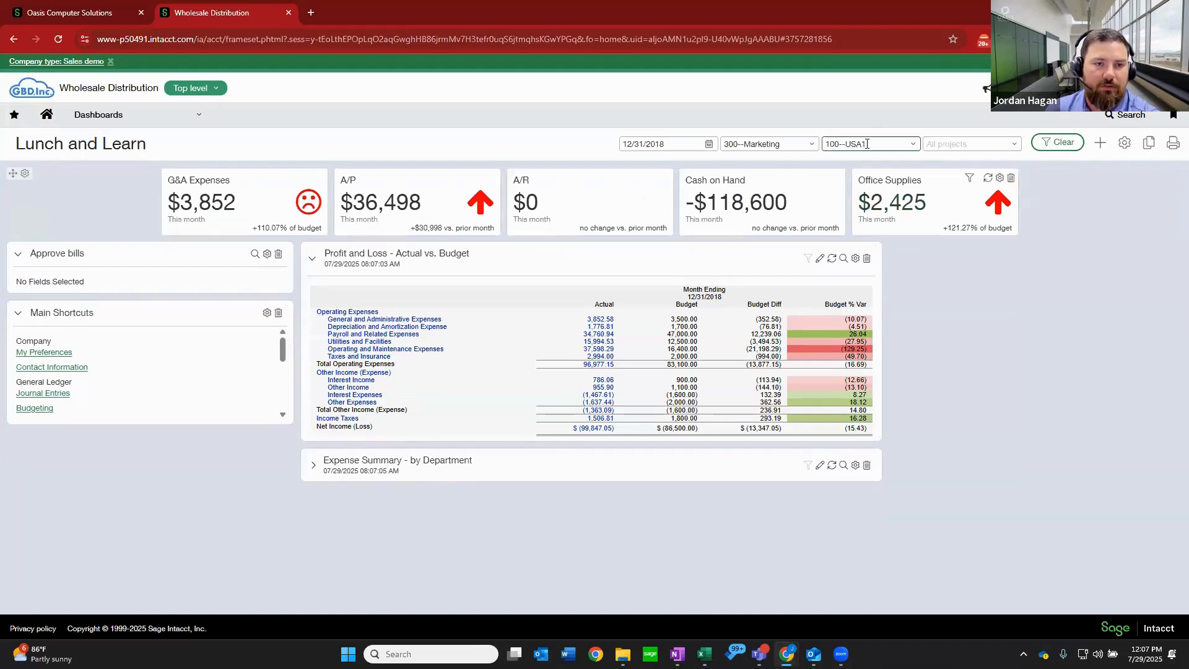
pyautogui.click(913, 203)
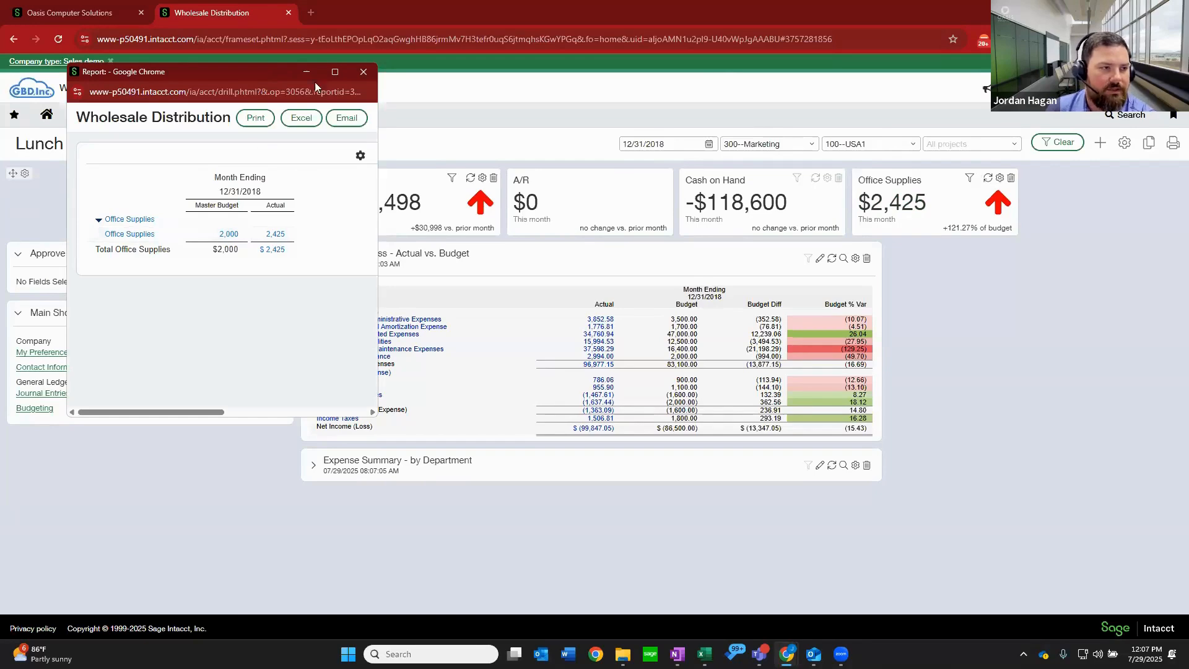
pyautogui.click(364, 72)
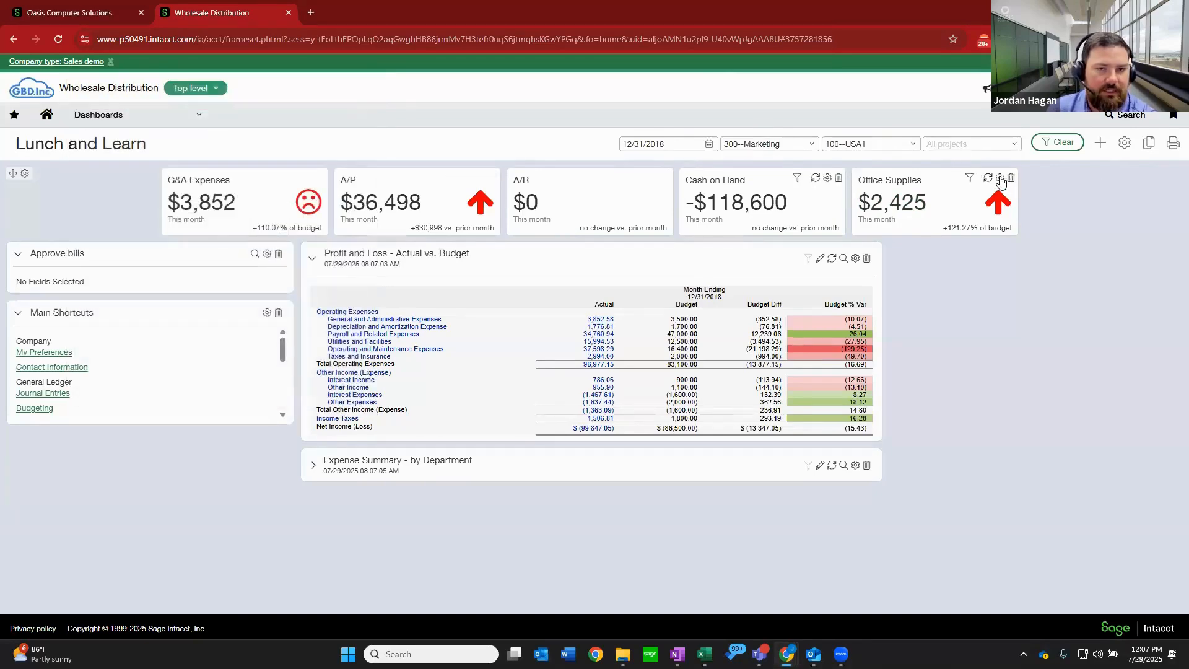
# Change the Office Supplies performance card to show Budget difference for its comparison, and save the card.
pyautogui.click(1000, 178)
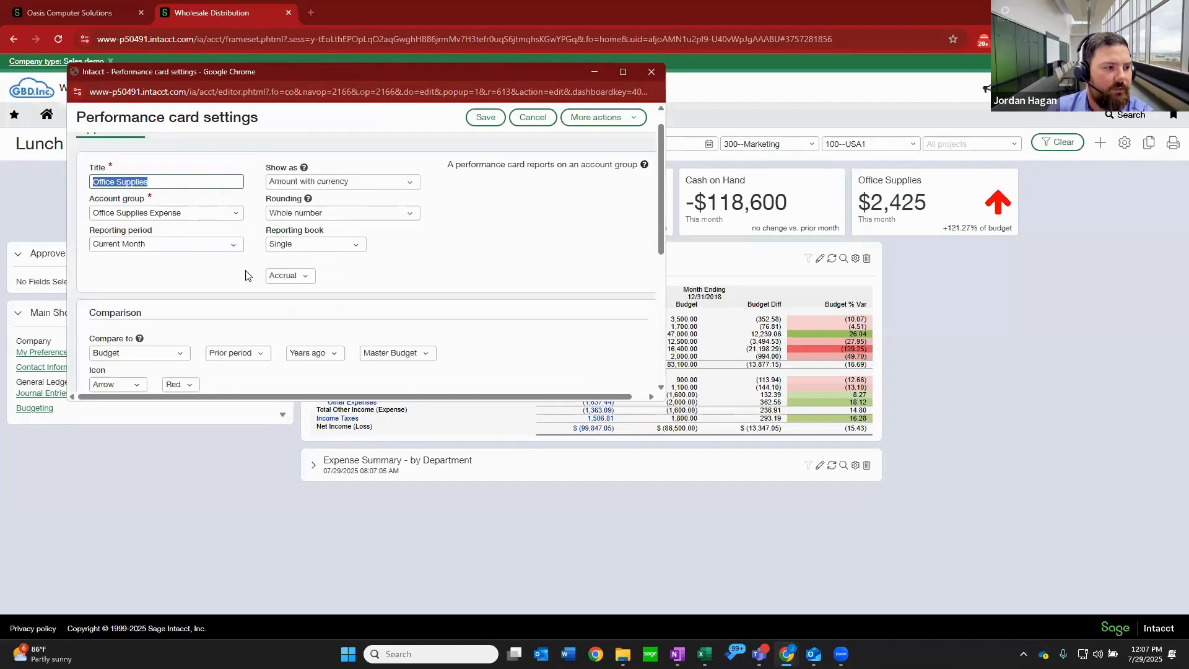
pyautogui.scroll(-3, 141, 242)
pyautogui.click(230, 290)
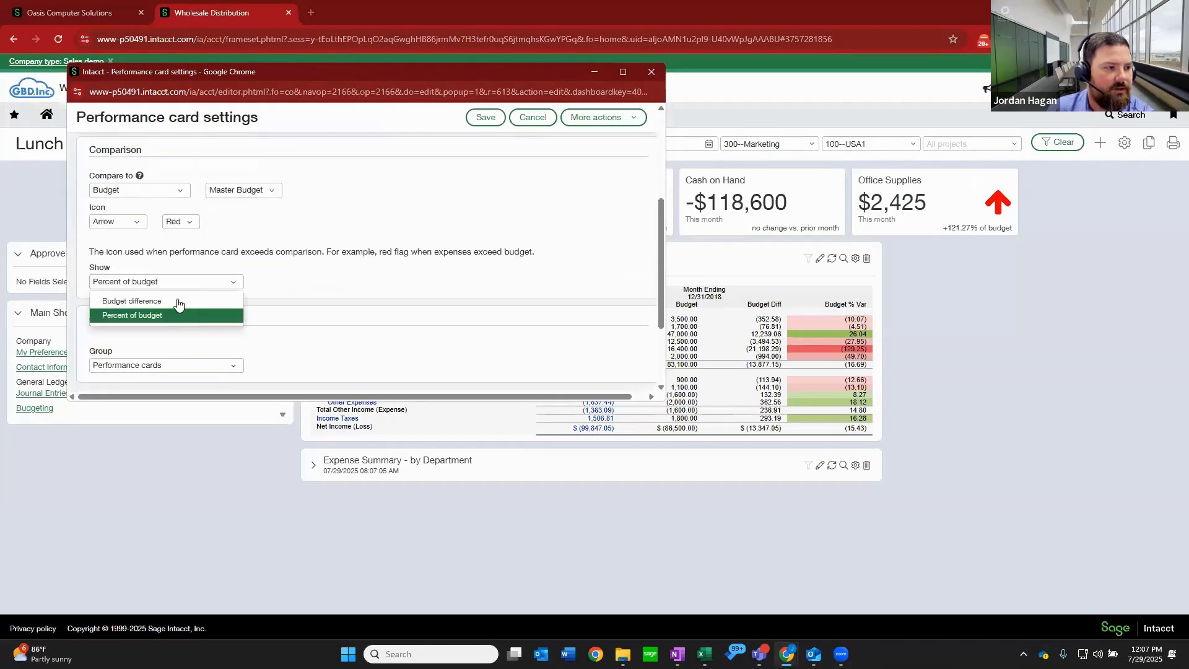
pyautogui.click(176, 298)
pyautogui.click(486, 117)
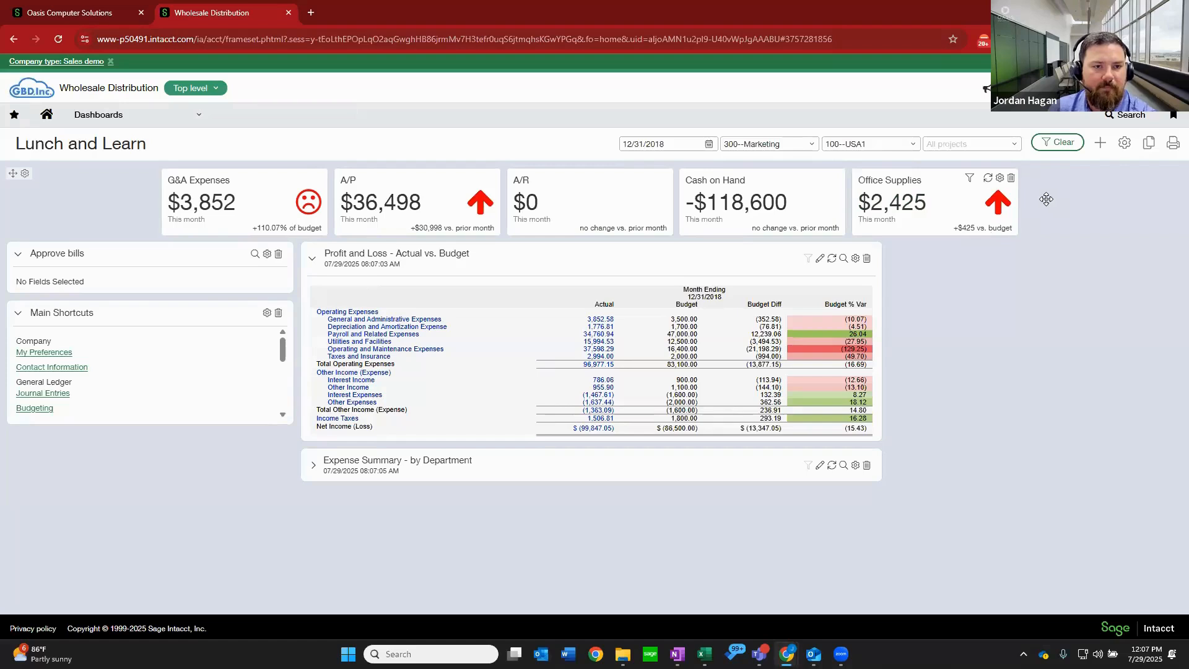
pyautogui.moveTo(908, 210)
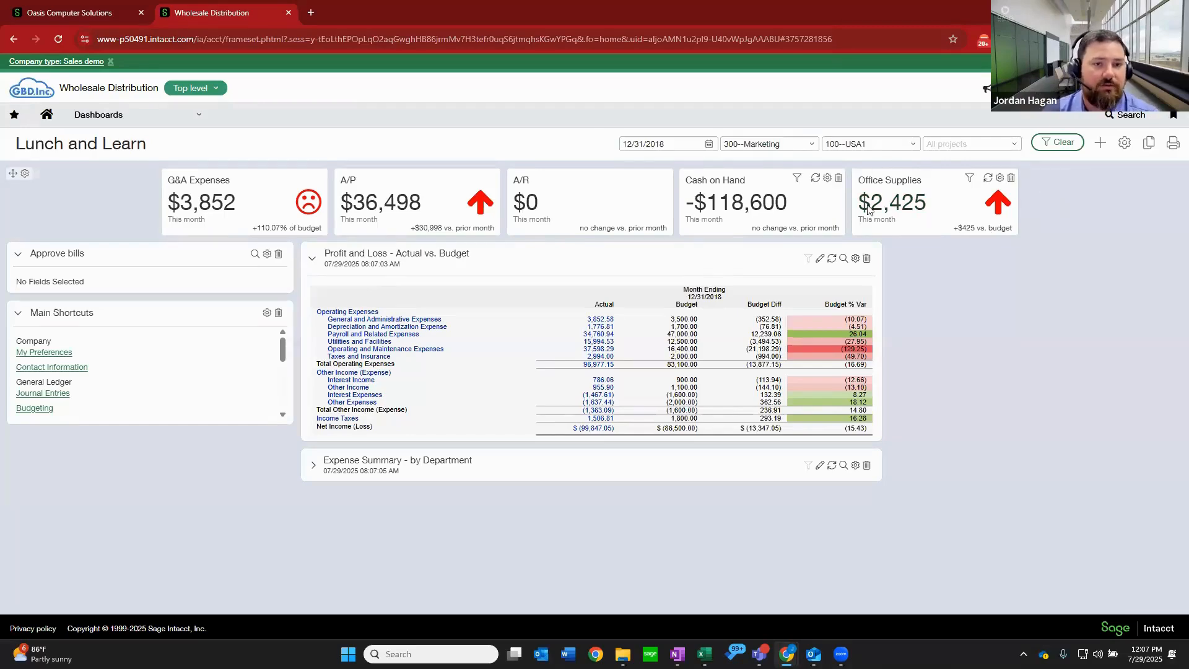
pyautogui.moveTo(915, 206)
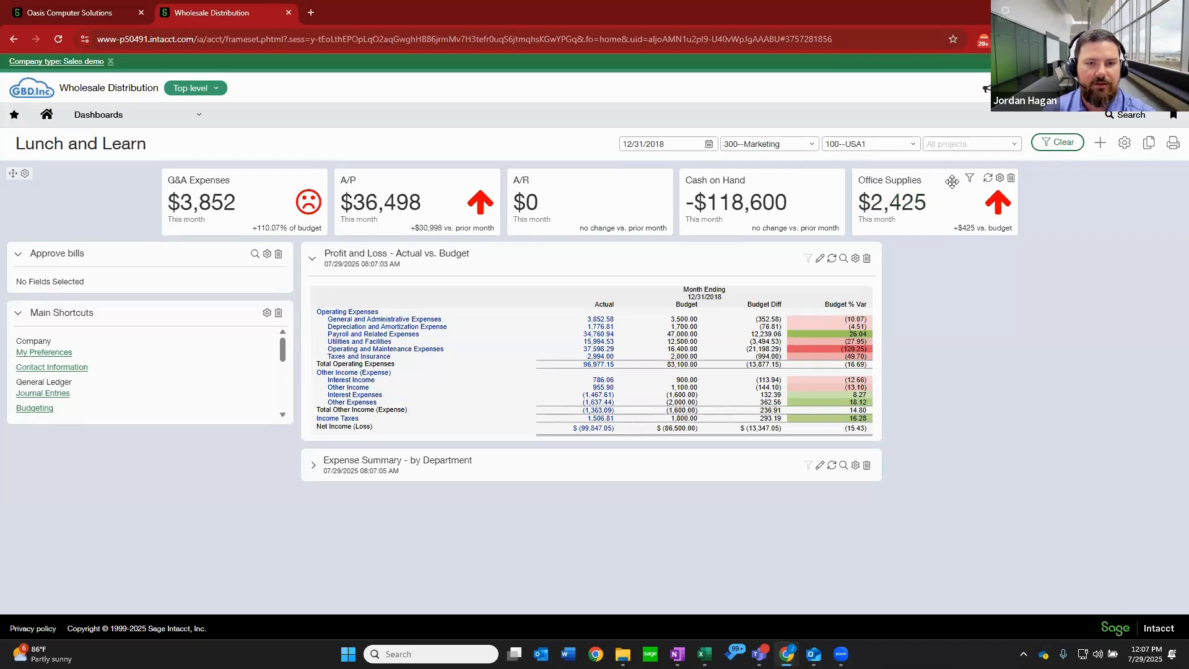
# Remove the location and department filters from the dashboard and apply the change.
pyautogui.click(903, 144)
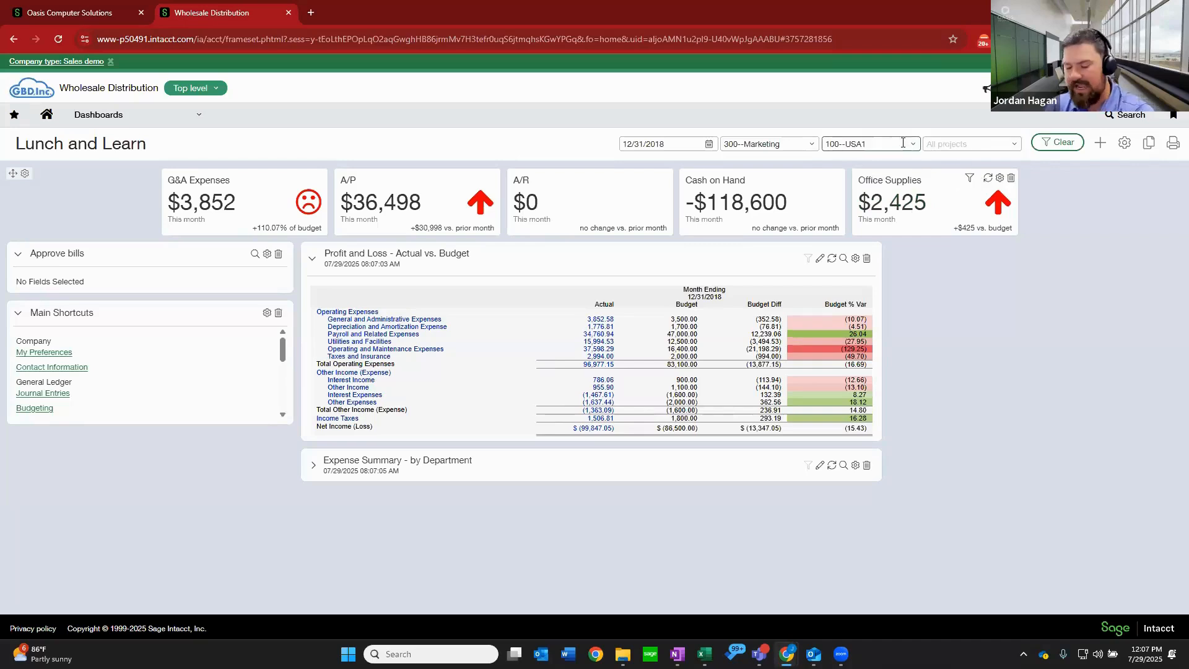
pyautogui.hotkey('ctrl', 'a')
pyautogui.press('BackSpace')
pyautogui.click(781, 145)
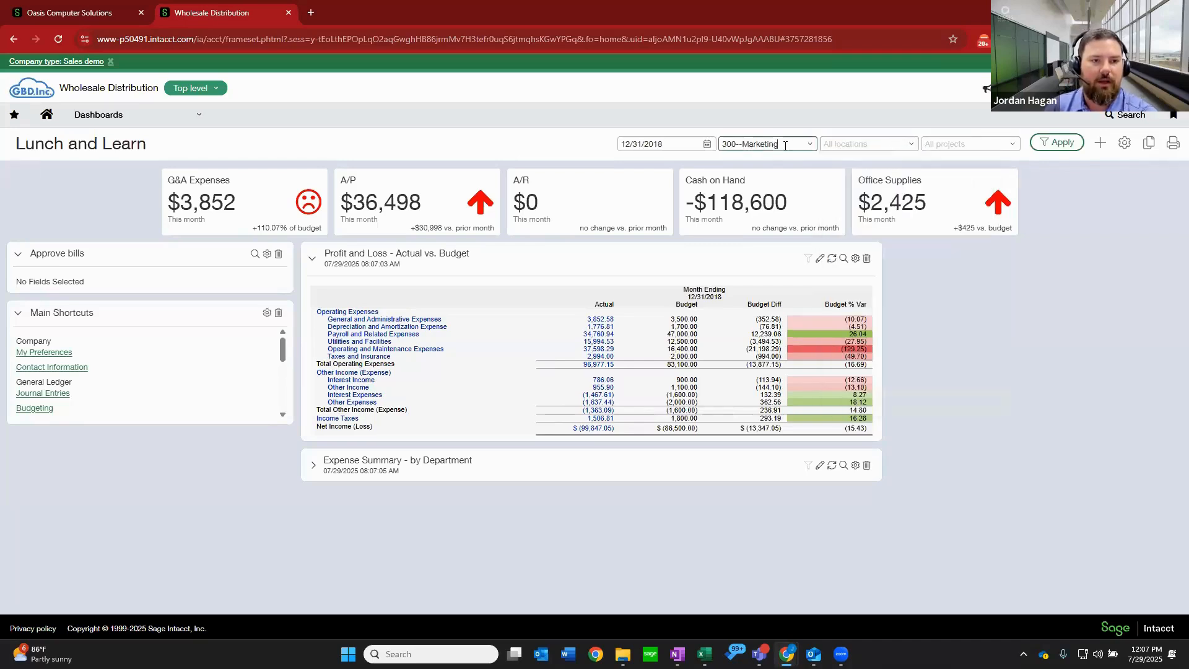
pyautogui.hotkey('ctrl', 'a')
pyautogui.press('BackSpace')
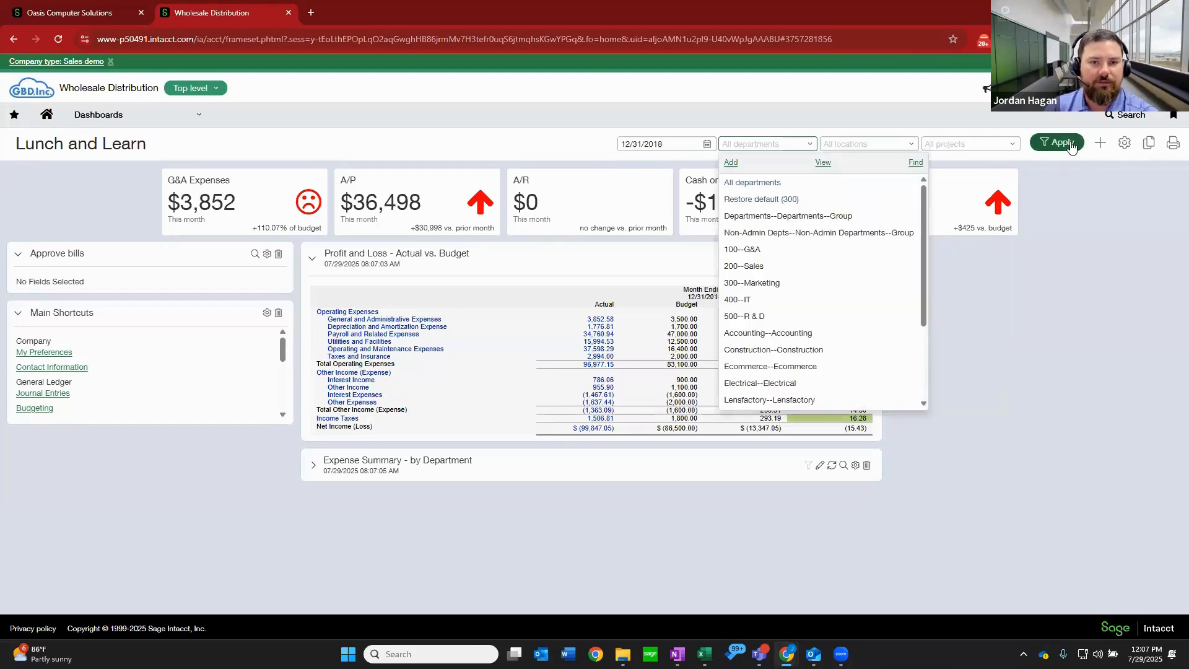
pyautogui.click(1070, 142)
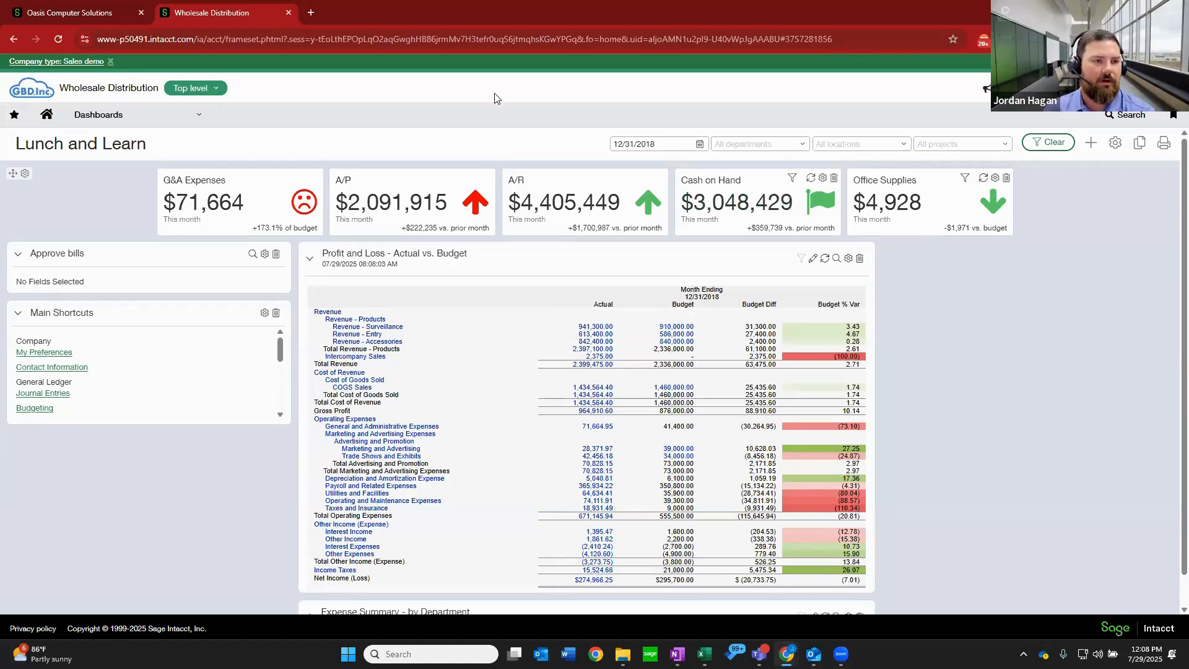
# Open the Reports center.
pyautogui.click(197, 120)
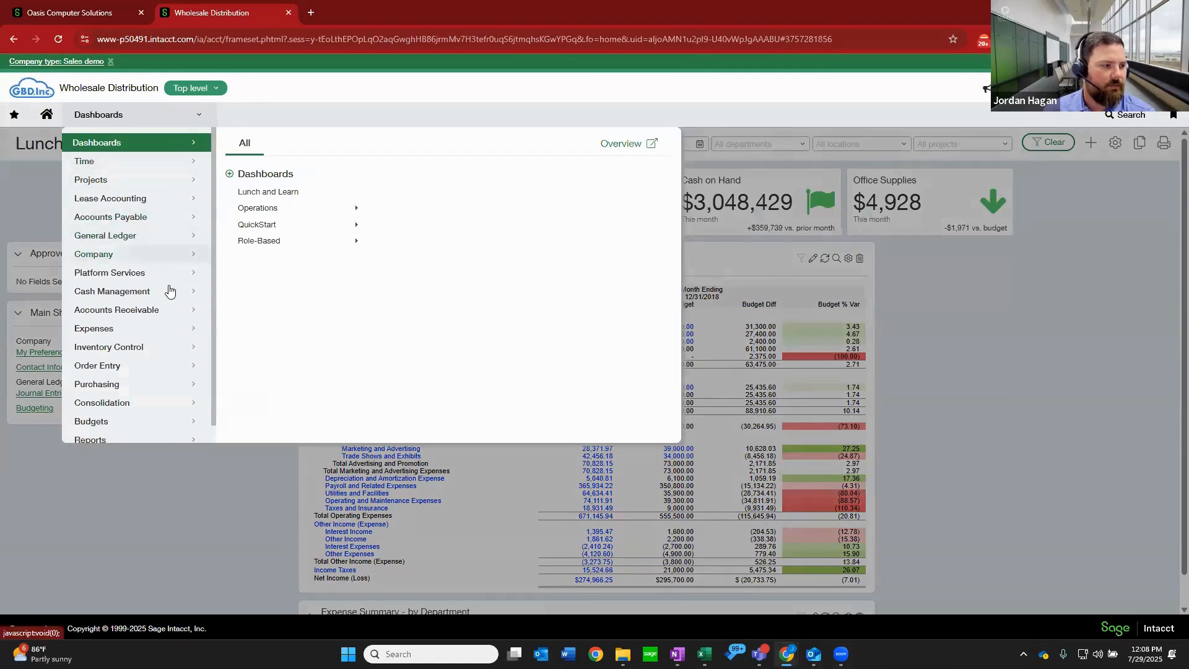
pyautogui.scroll(-1, 162, 313)
pyautogui.click(168, 421)
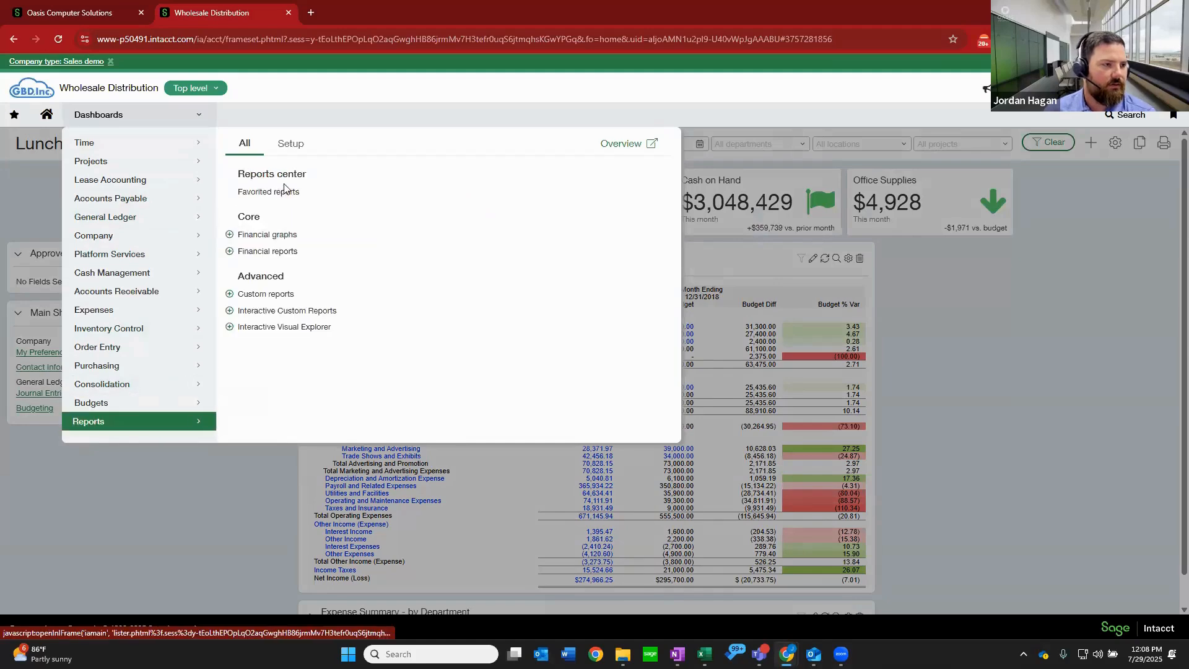
pyautogui.click(286, 175)
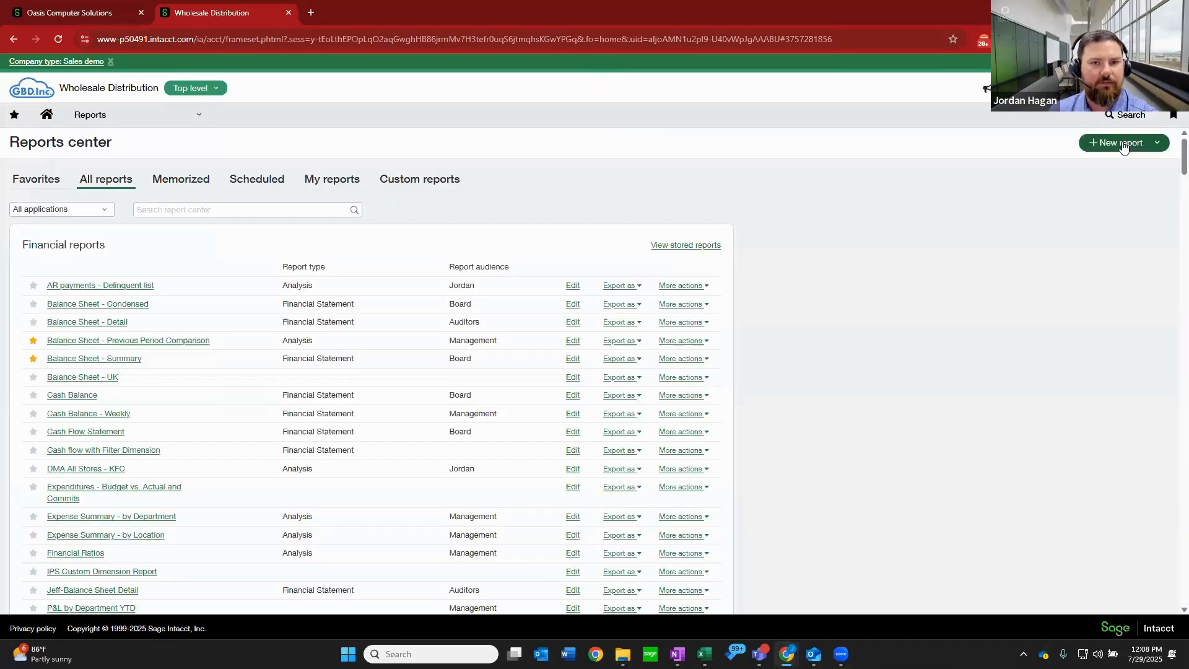
# Start a new financial report and name it "Gross Profit - LL", leaving its type and audience blank.
pyautogui.click(1124, 143)
pyautogui.click(1076, 180)
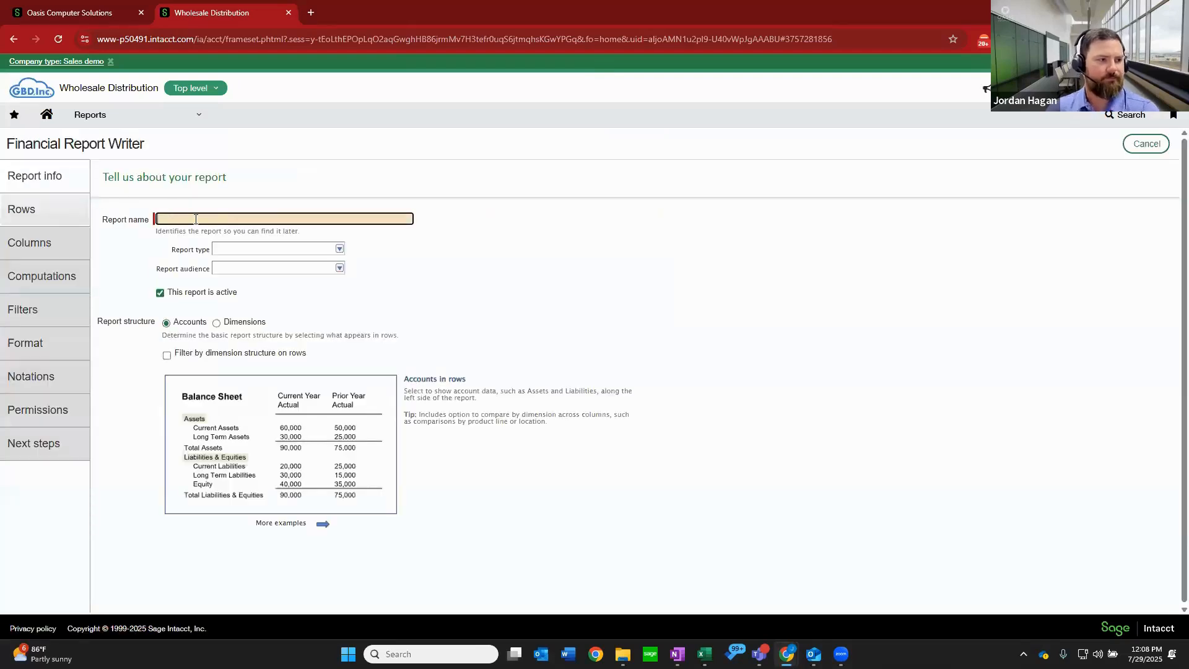
pyautogui.write('Gross P')
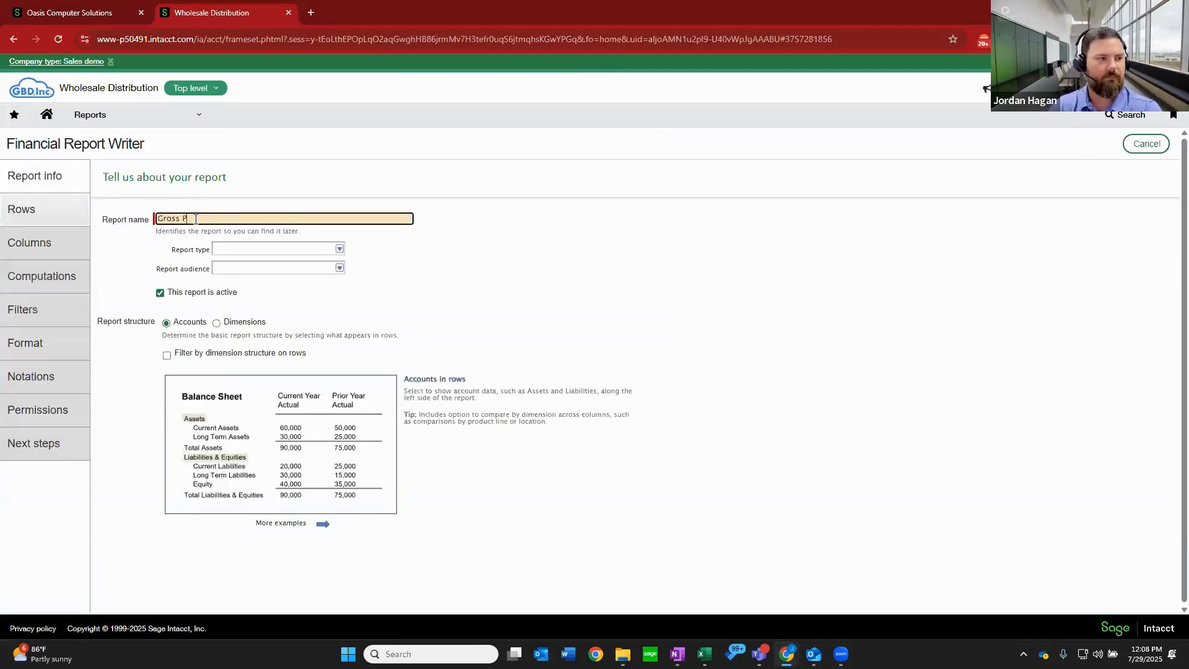
pyautogui.write('rofit - LL')
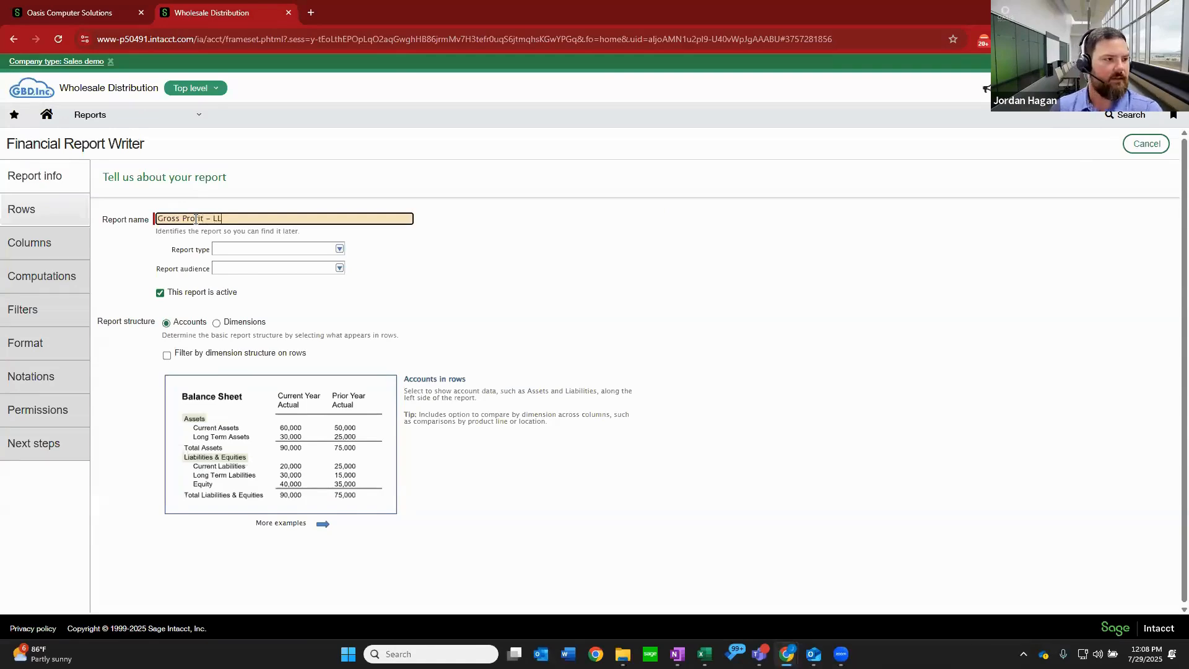
pyautogui.click(238, 267)
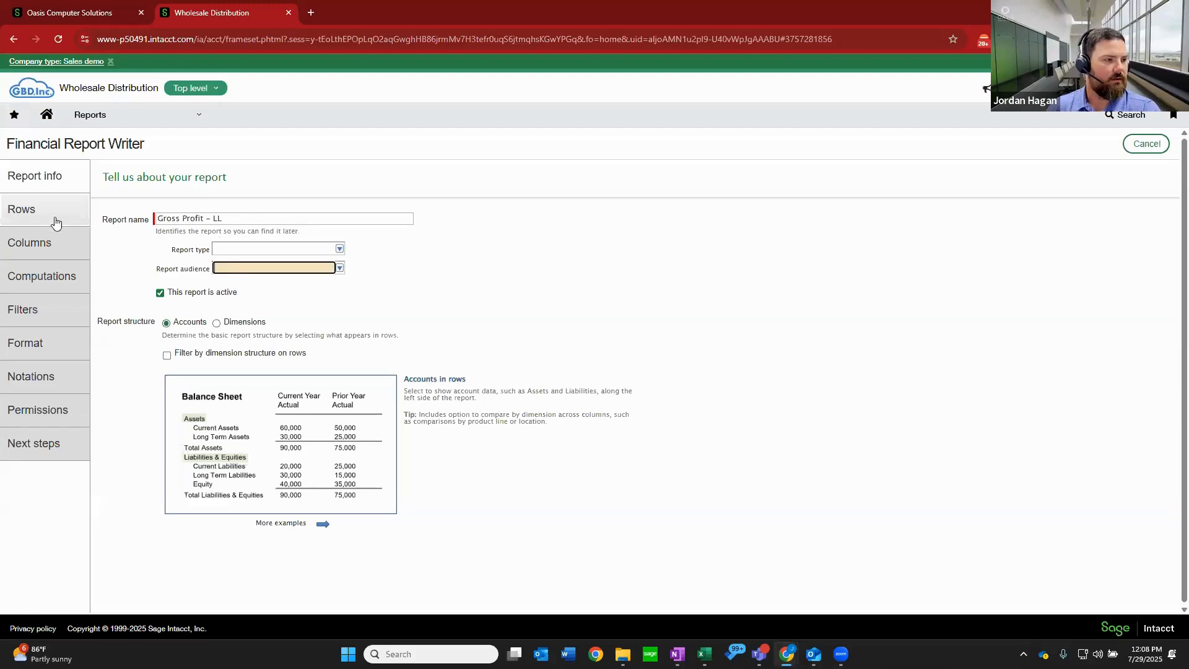
# Define the report's rows by including the Gross Profit account group, and check the resulting row structure.
pyautogui.click(48, 217)
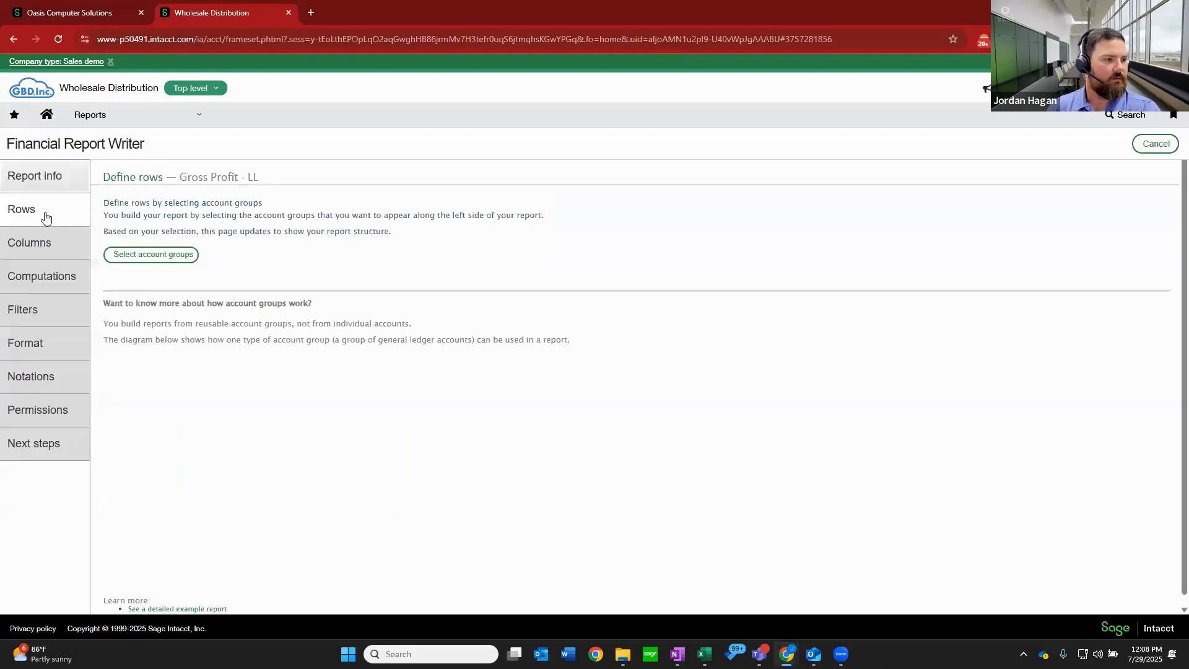
pyautogui.click(140, 258)
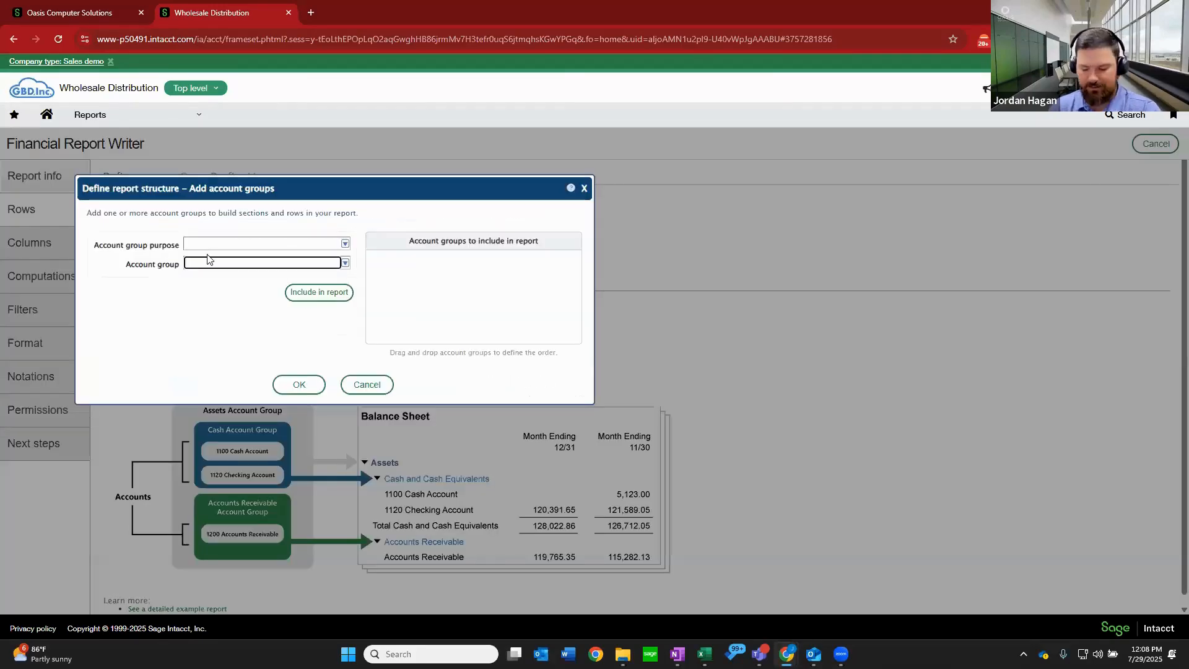
pyautogui.write('gross')
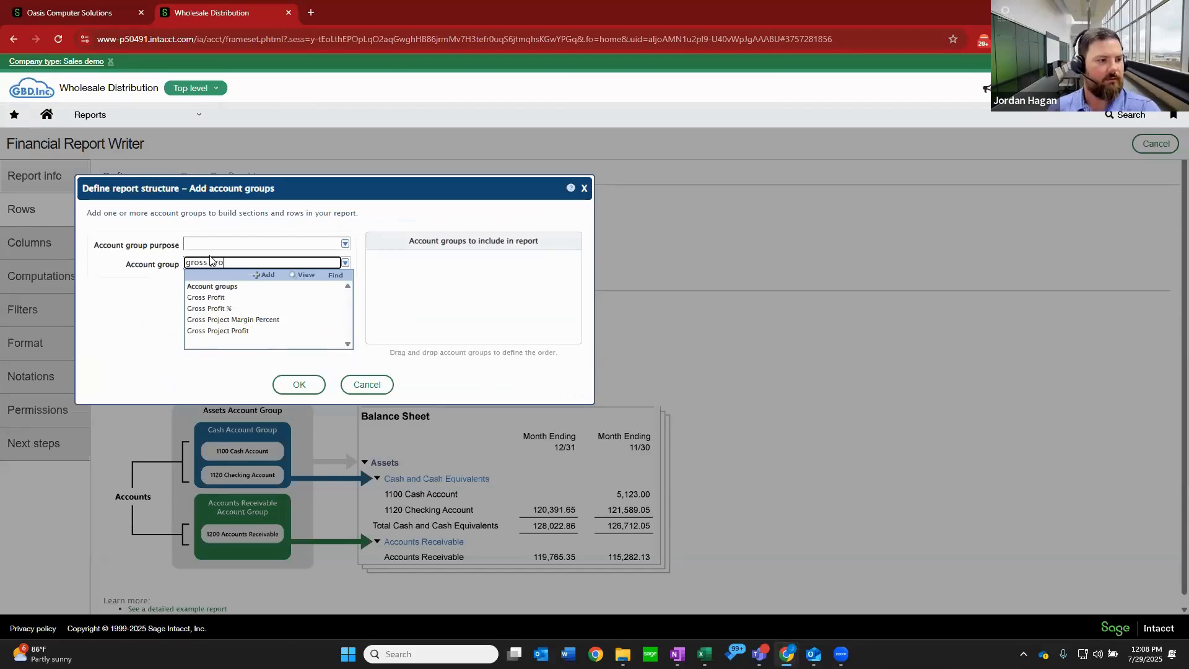
pyautogui.write(' pro')
pyautogui.click(260, 296)
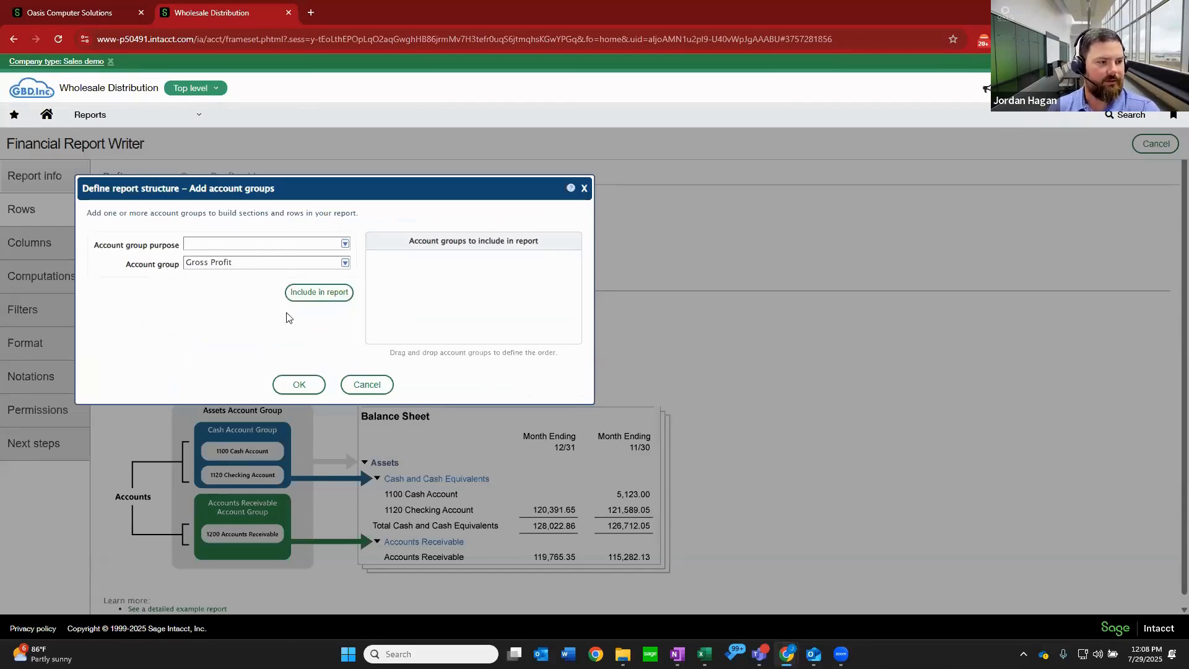
pyautogui.click(322, 297)
pyautogui.click(308, 387)
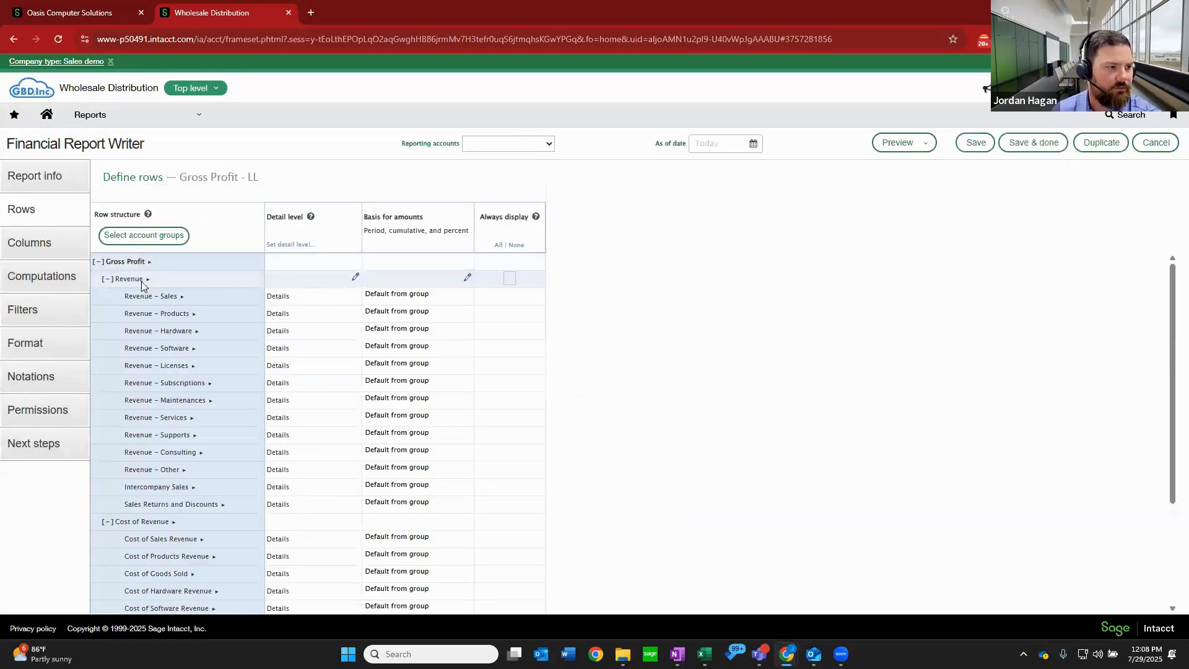
pyautogui.scroll(-3, 199, 524)
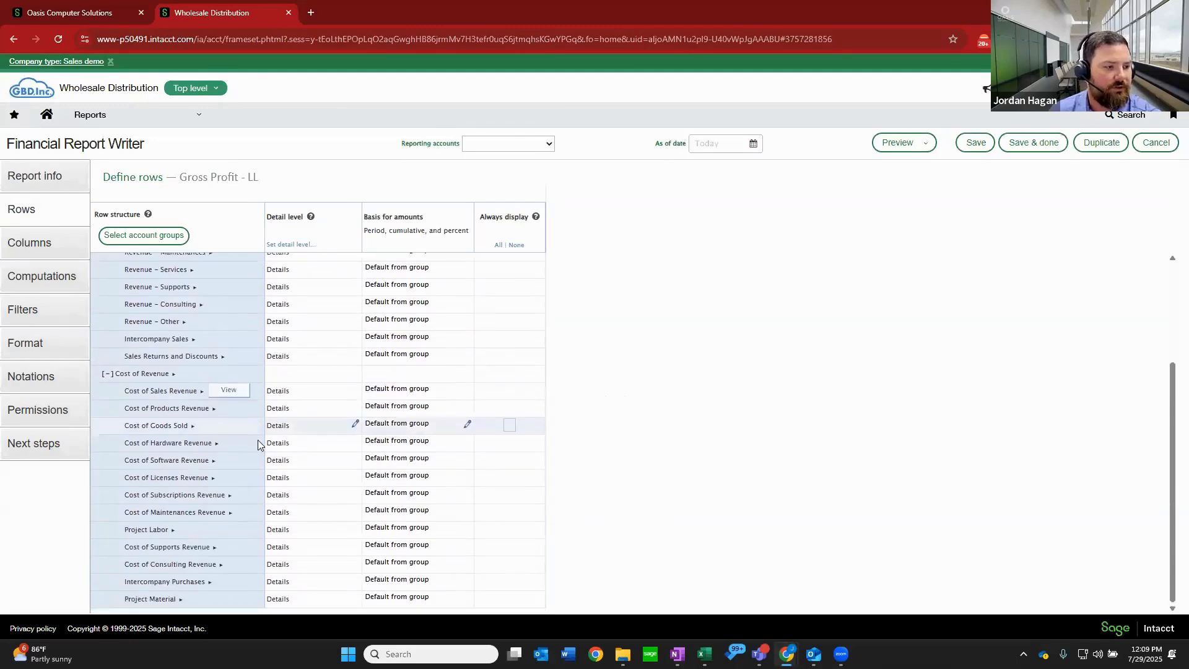
# Review the Gross Profit - LL report's default column setup, save the report, and close it.
pyautogui.scroll(3, 258, 440)
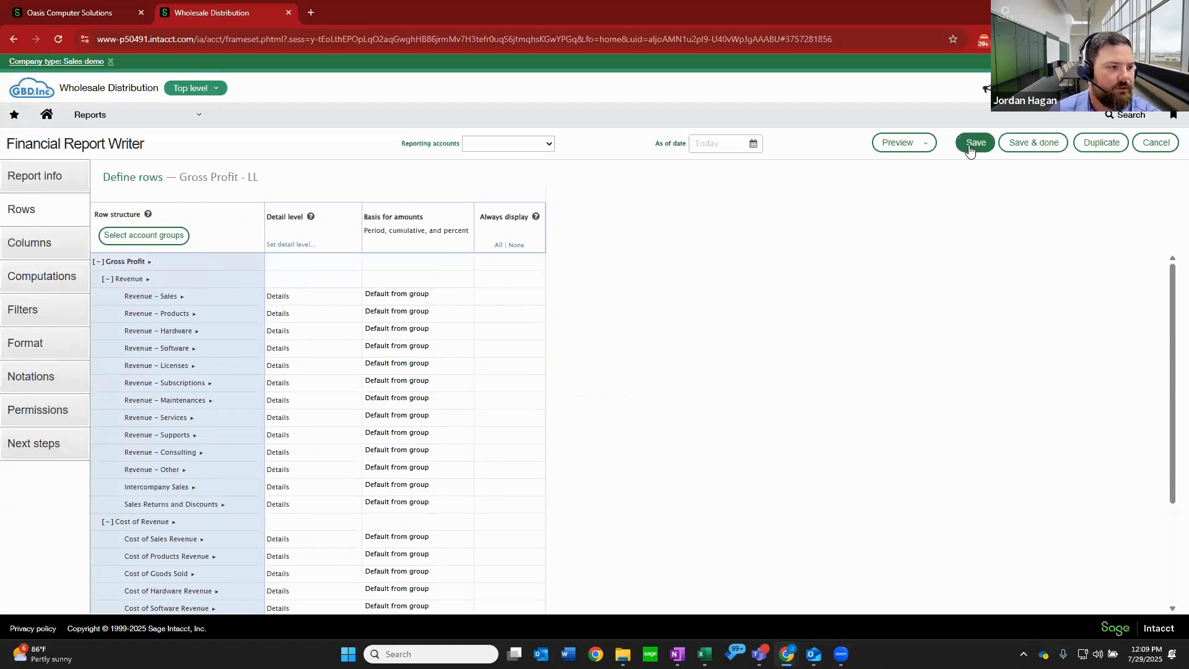
pyautogui.click(43, 237)
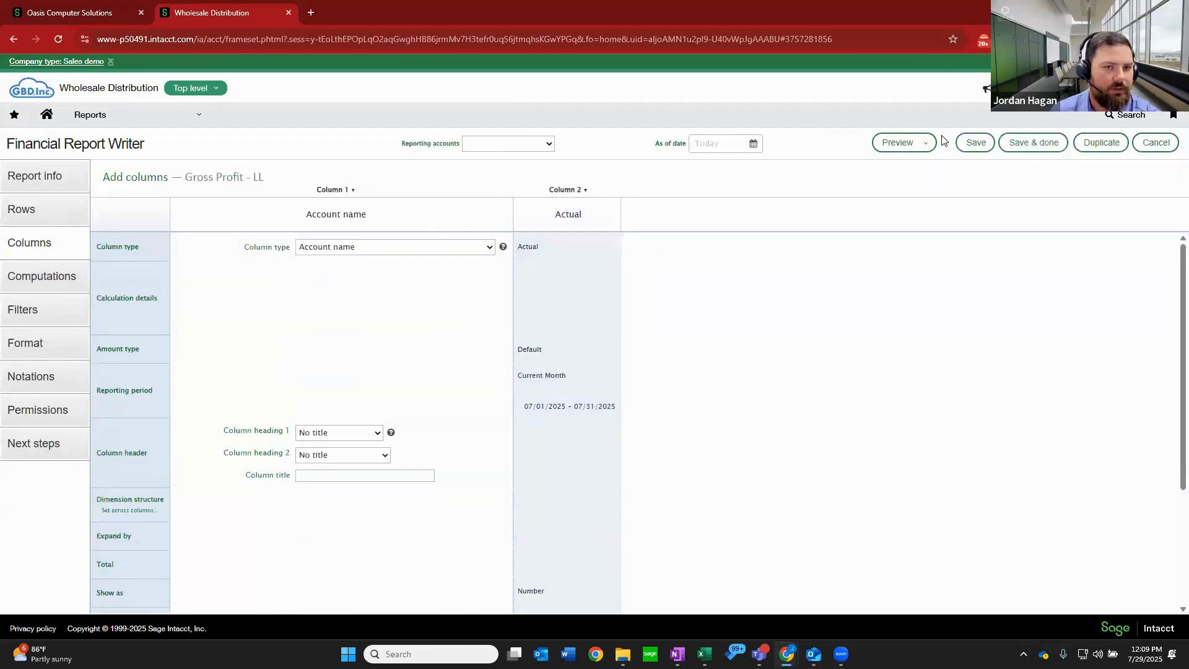
pyautogui.click(971, 148)
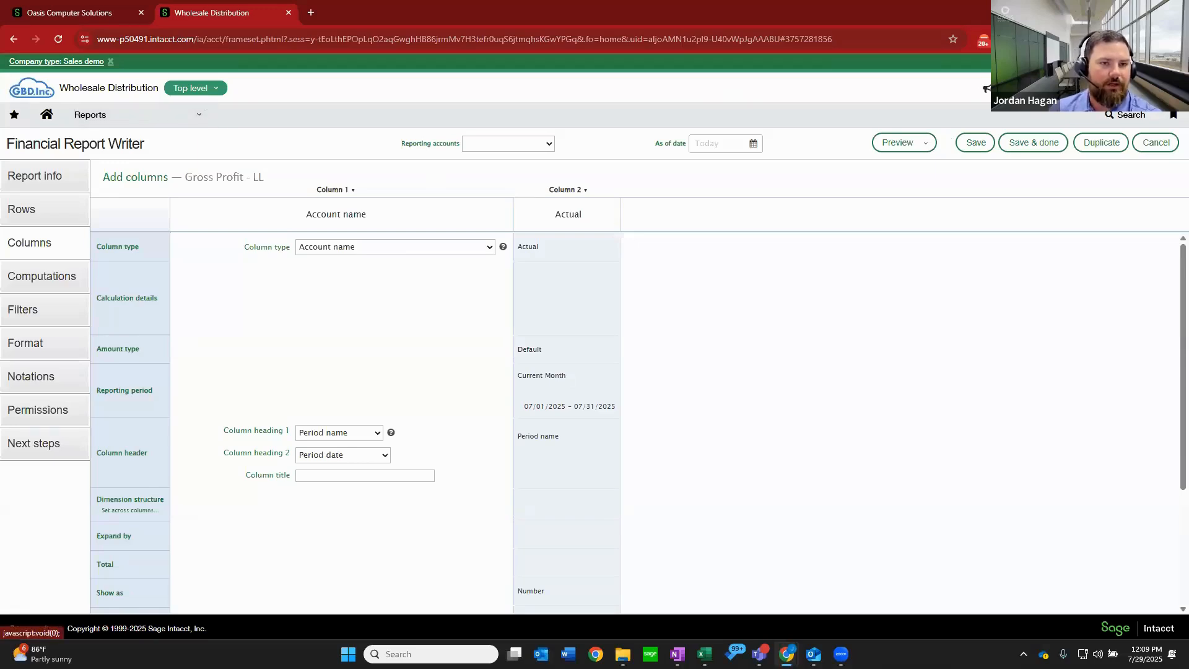
pyautogui.click(1048, 147)
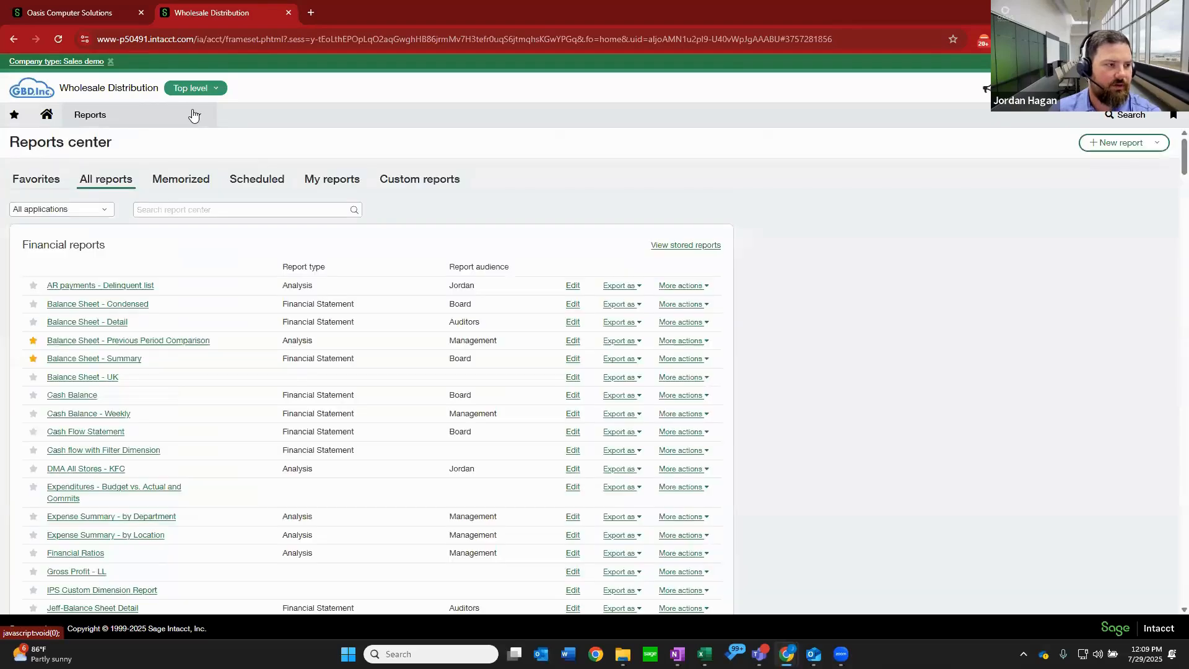
# Reopen the Gross Profit - LL report for editing, check its options for follow-up use, and save and close it.
pyautogui.scroll(-3, 167, 322)
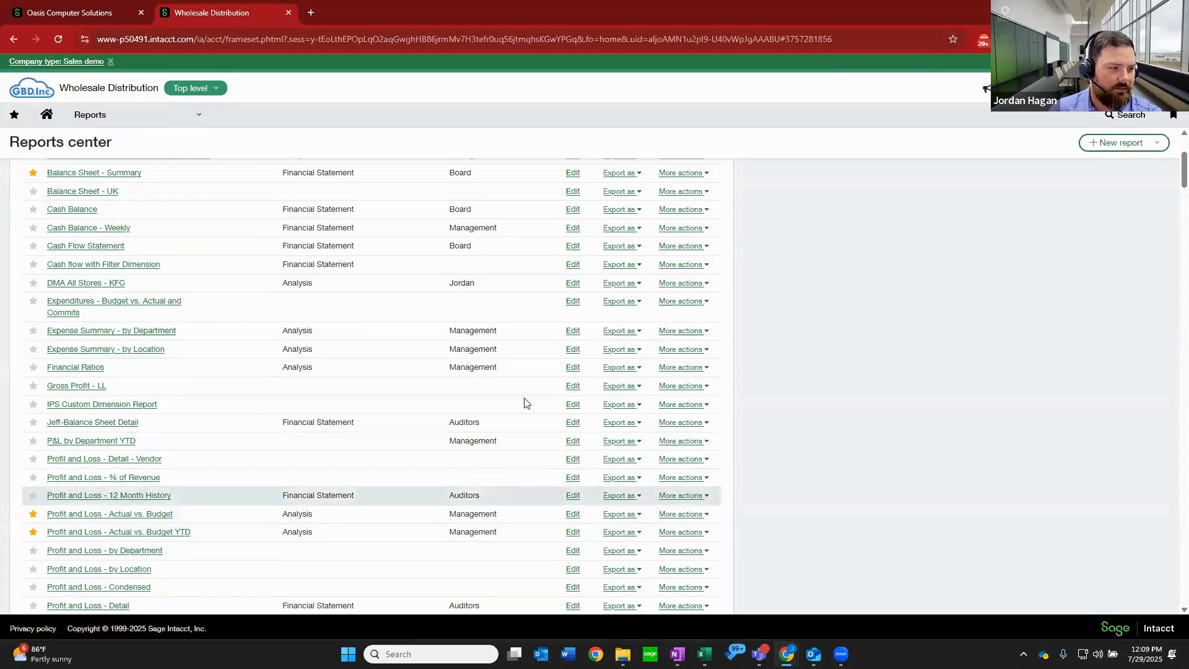
pyautogui.click(573, 386)
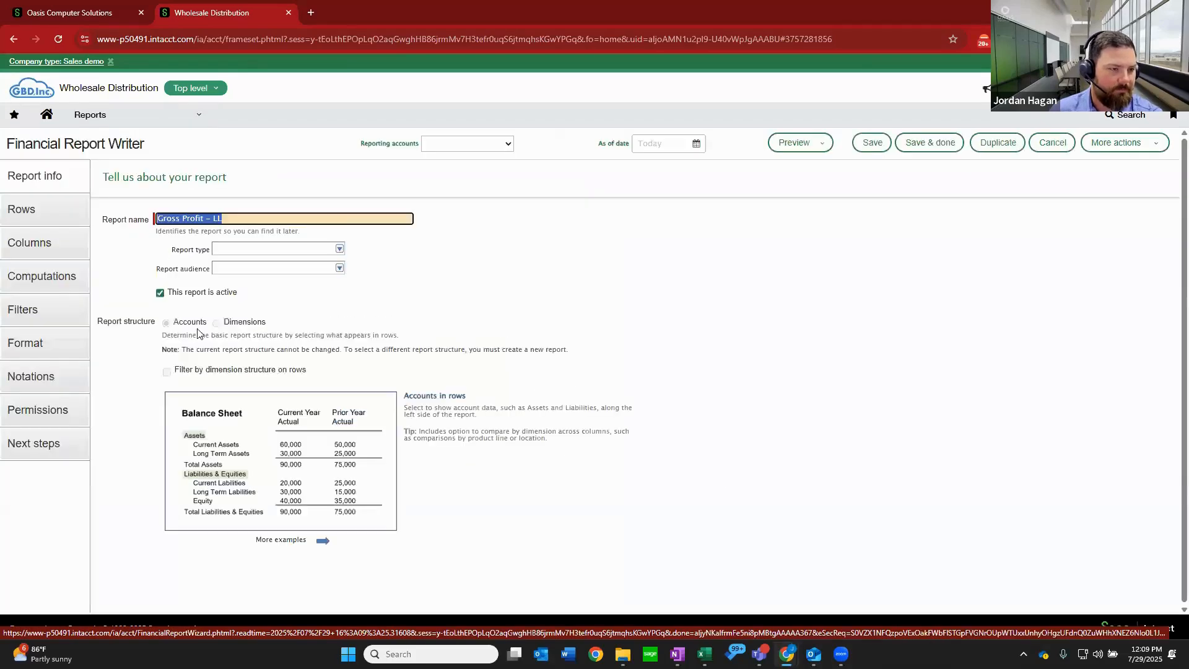
pyautogui.click(46, 451)
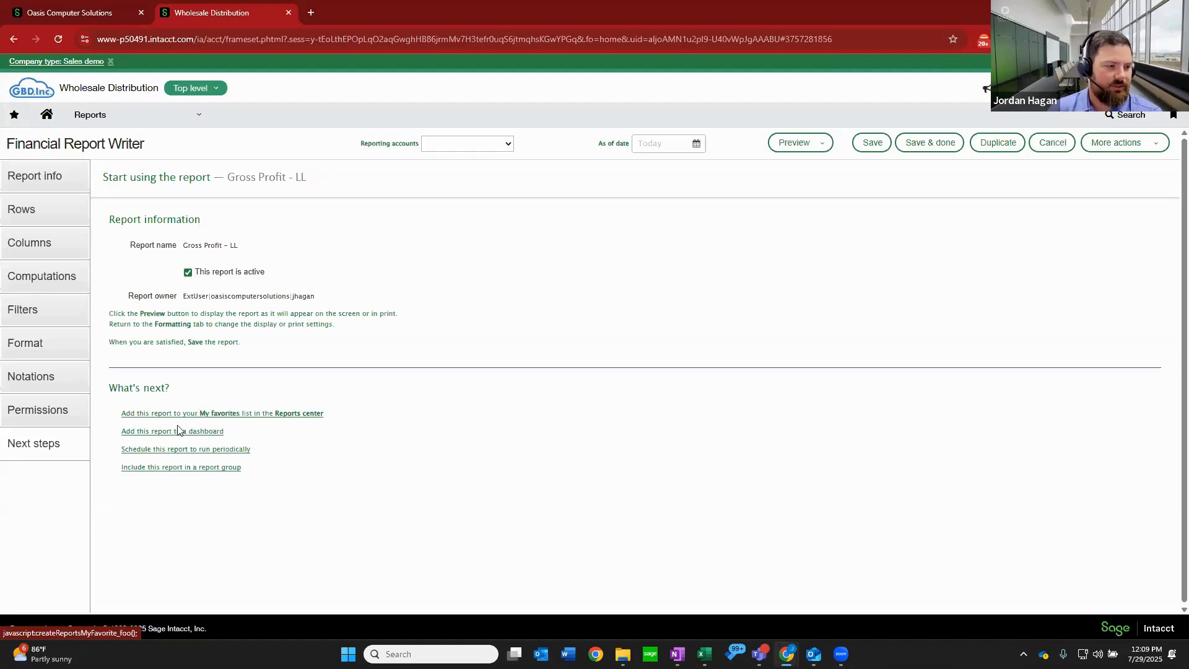
pyautogui.click(929, 142)
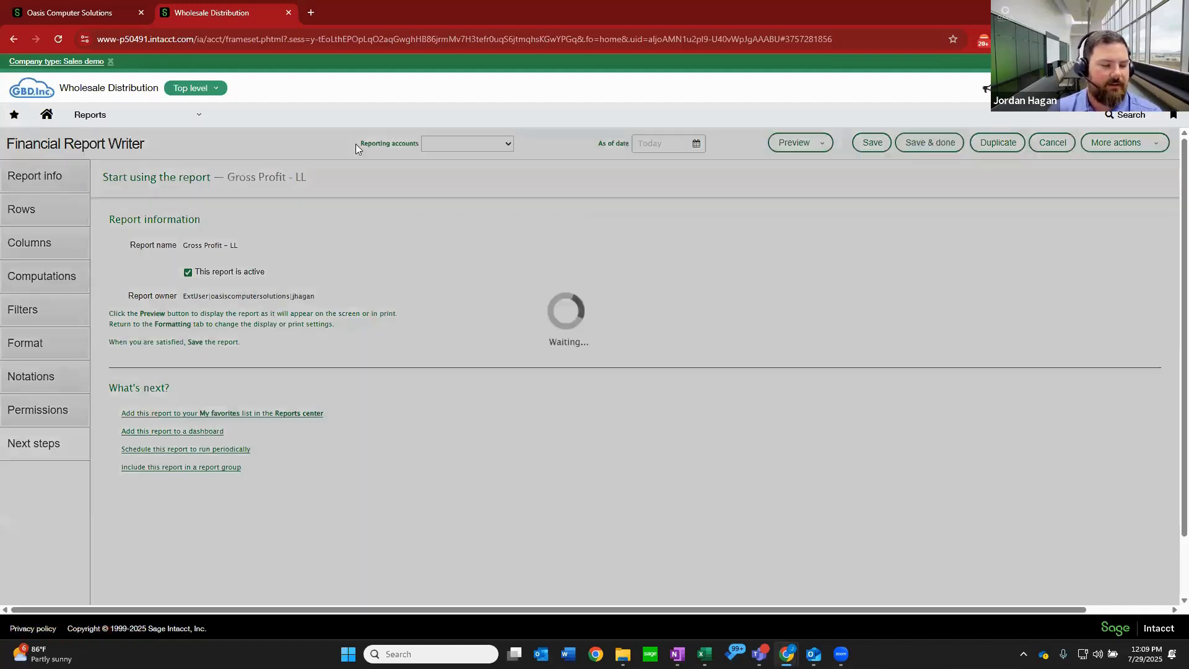
# Open the Lunch and Learn dashboard.
pyautogui.click(190, 123)
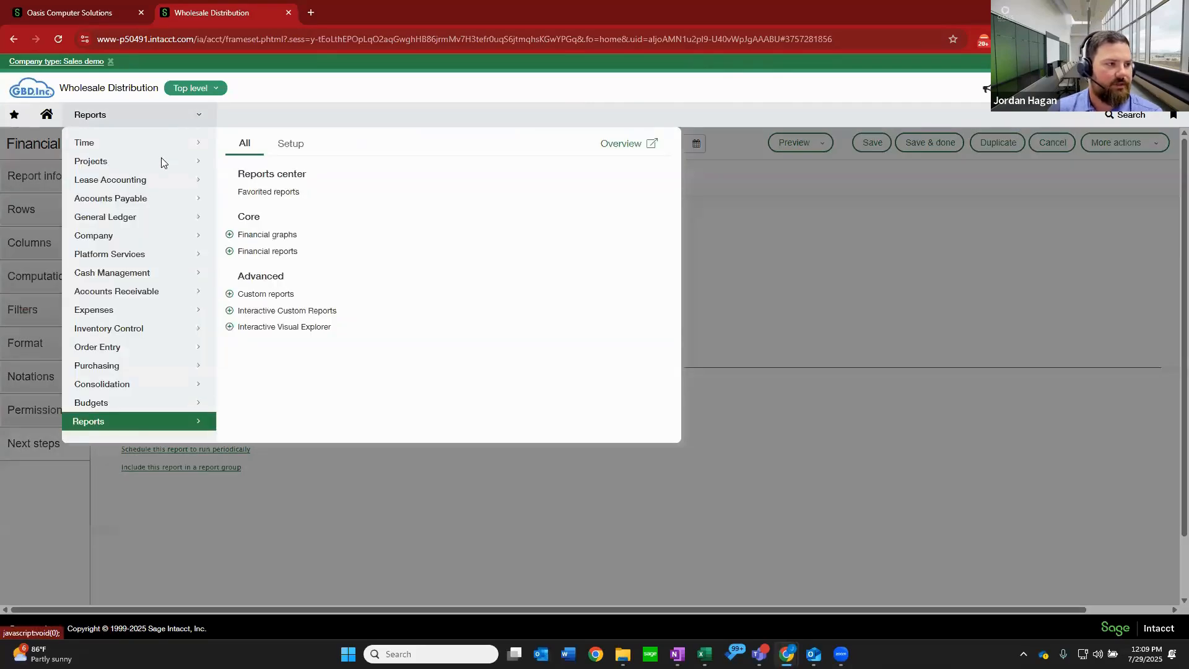
pyautogui.scroll(1, 159, 163)
pyautogui.moveTo(154, 146)
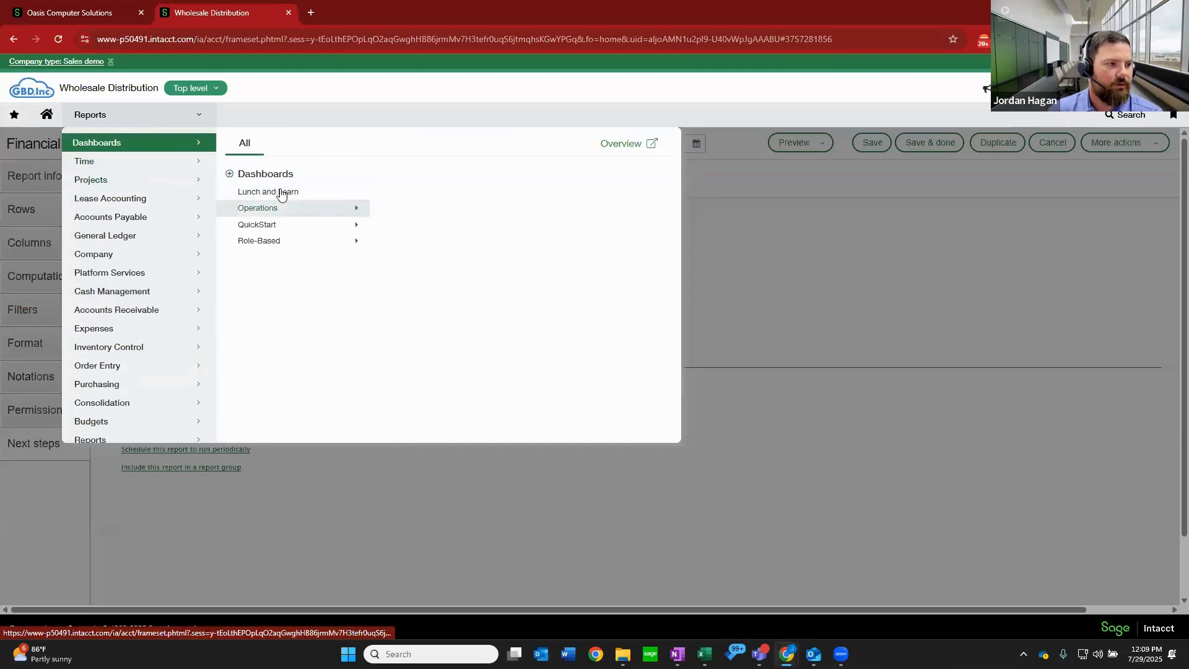
pyautogui.click(280, 189)
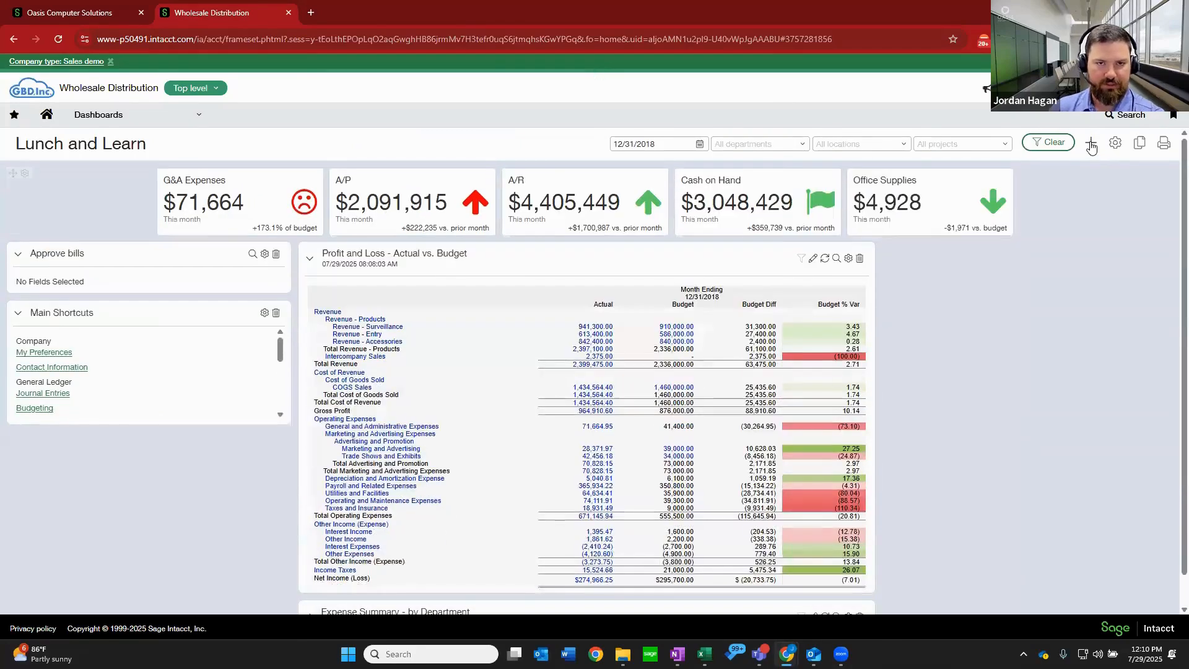
# Start a new dashboard component of type Report with Financial report as its source.
pyautogui.click(1092, 145)
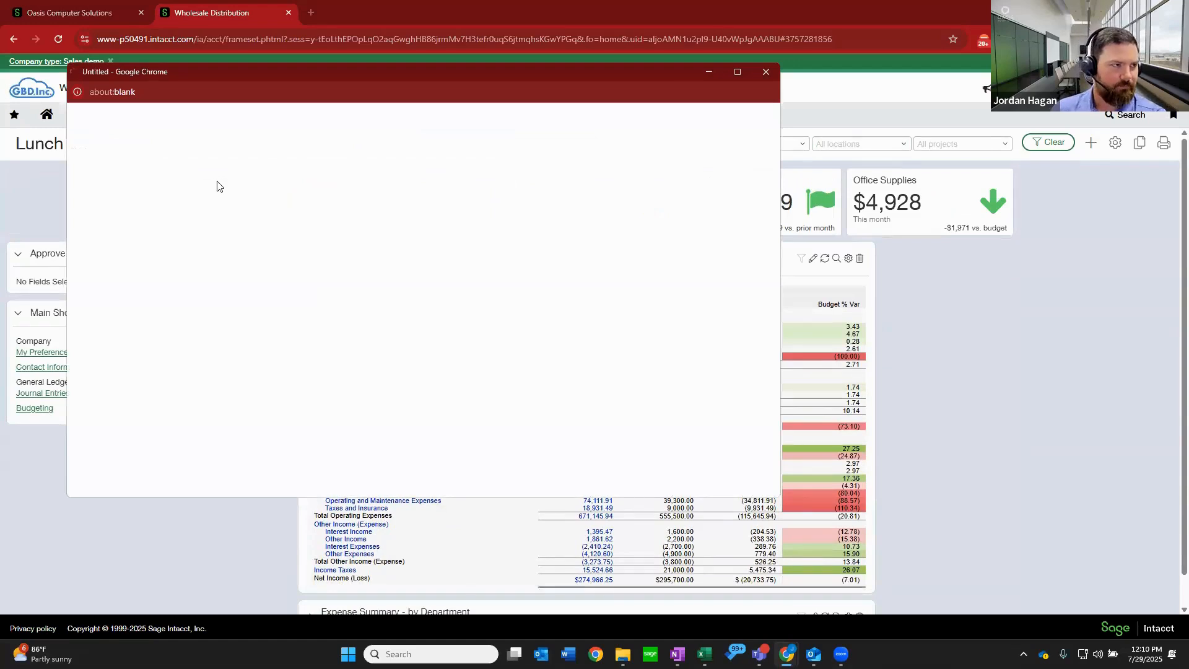
pyautogui.click(234, 171)
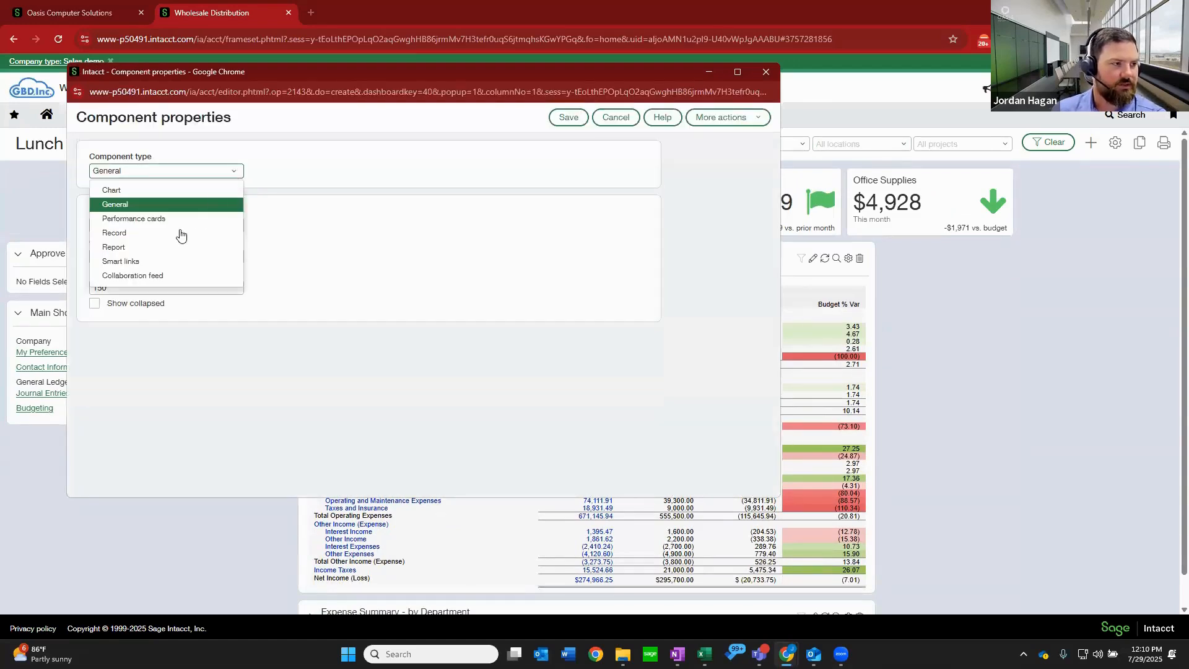
pyautogui.click(162, 247)
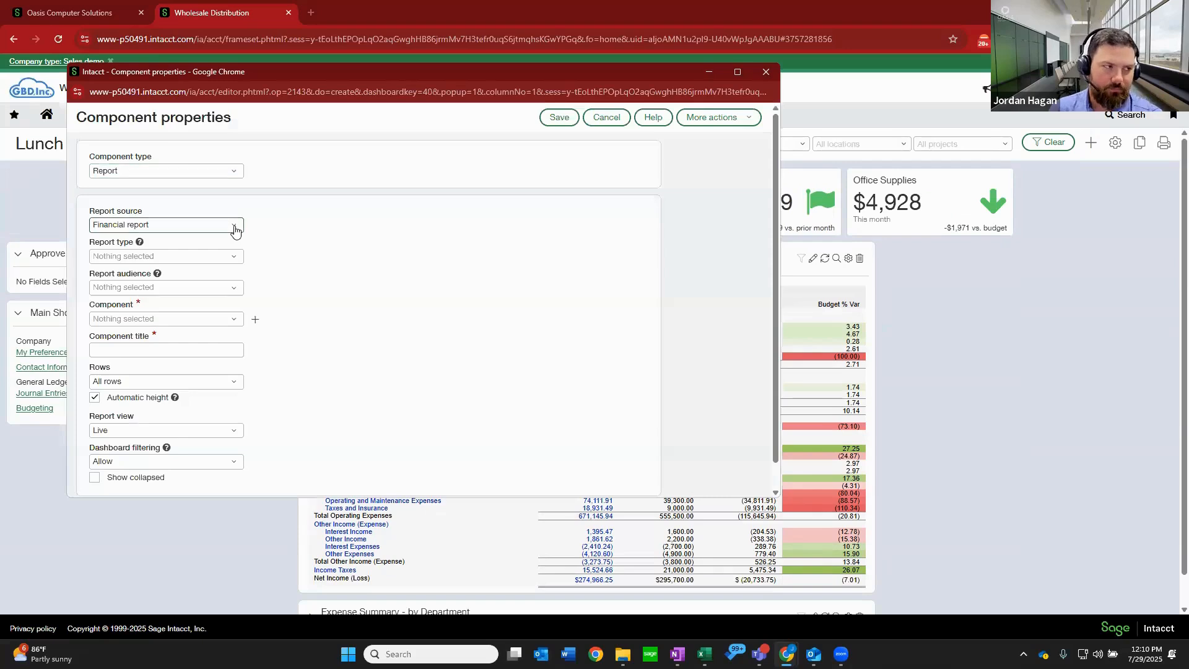
pyautogui.click(235, 228)
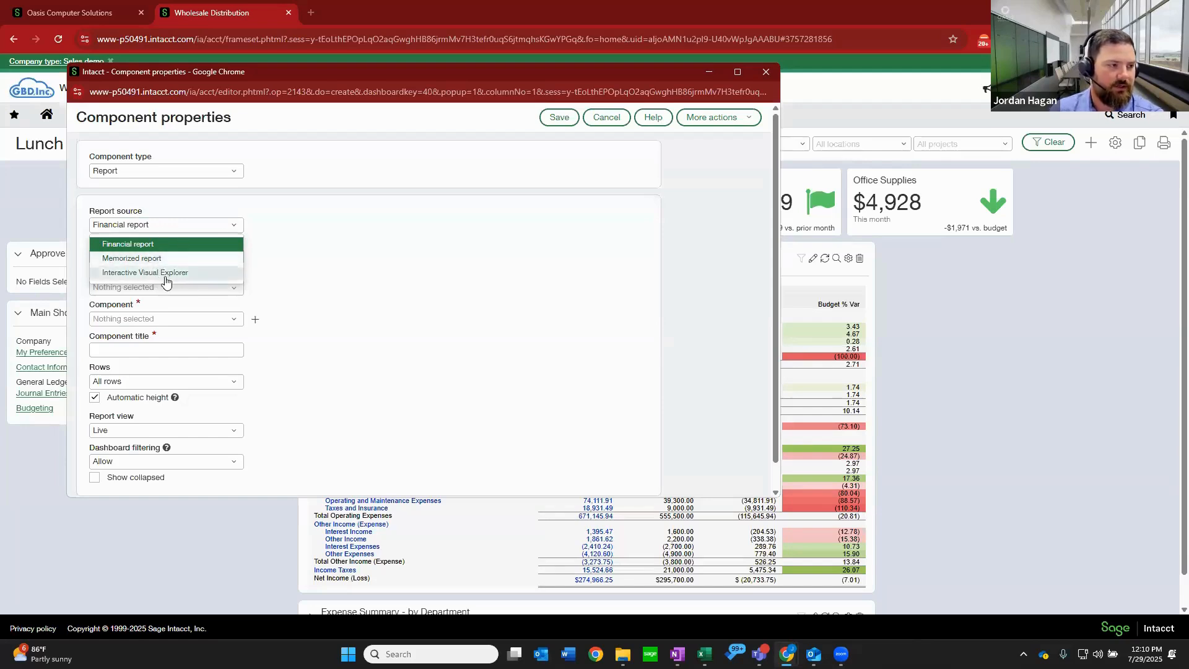
pyautogui.click(159, 245)
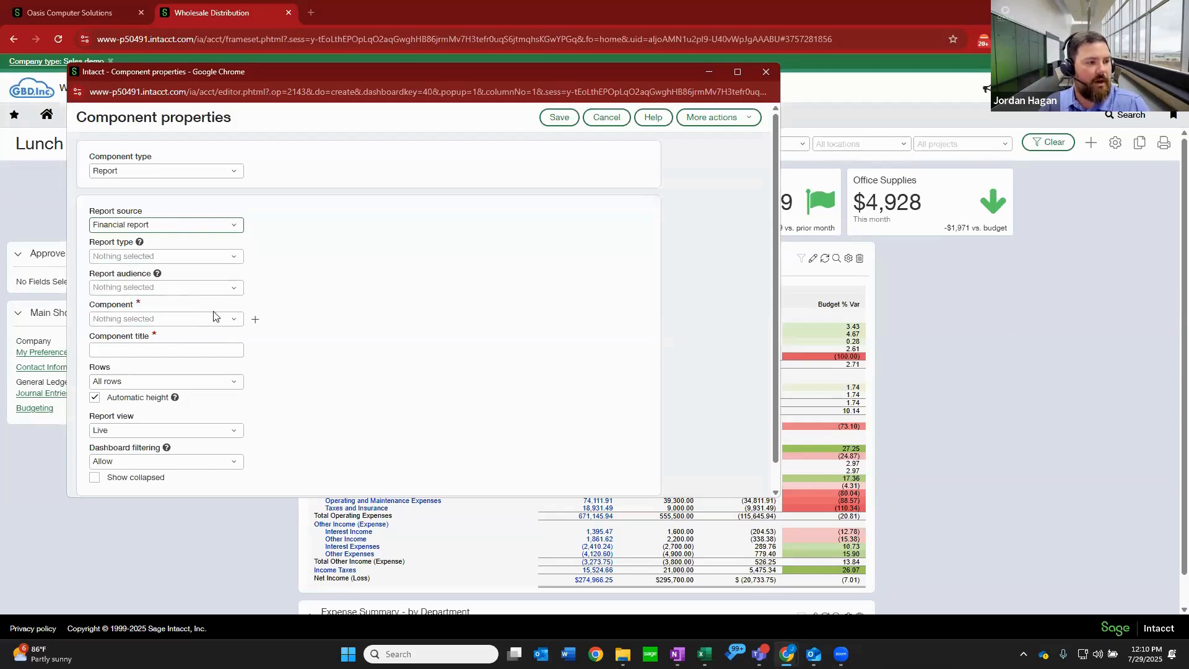
# Choose the Gross Profit - LL financial report as the component to display.
pyautogui.click(236, 319)
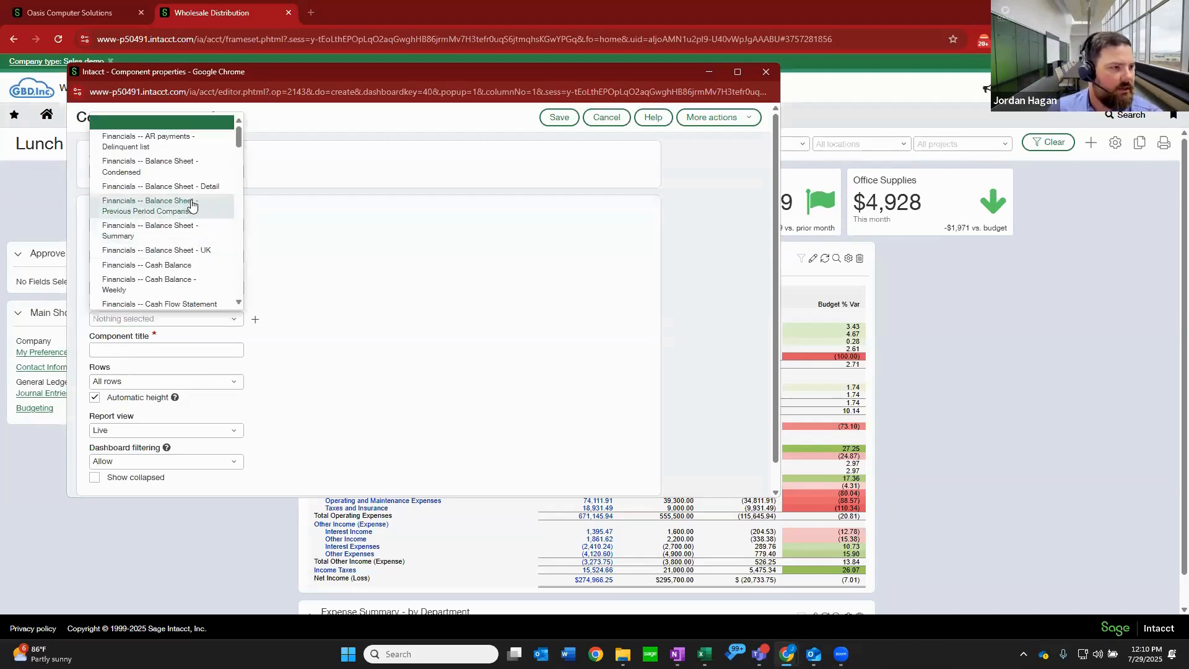
pyautogui.scroll(-6, 192, 205)
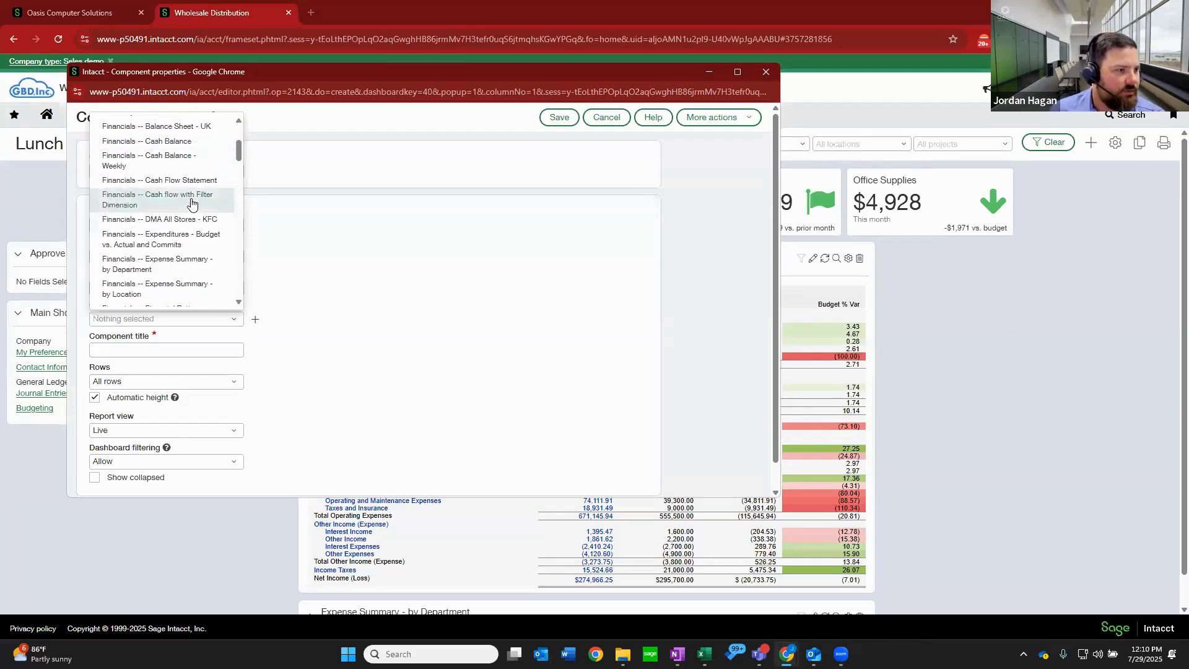
pyautogui.scroll(-2, 191, 204)
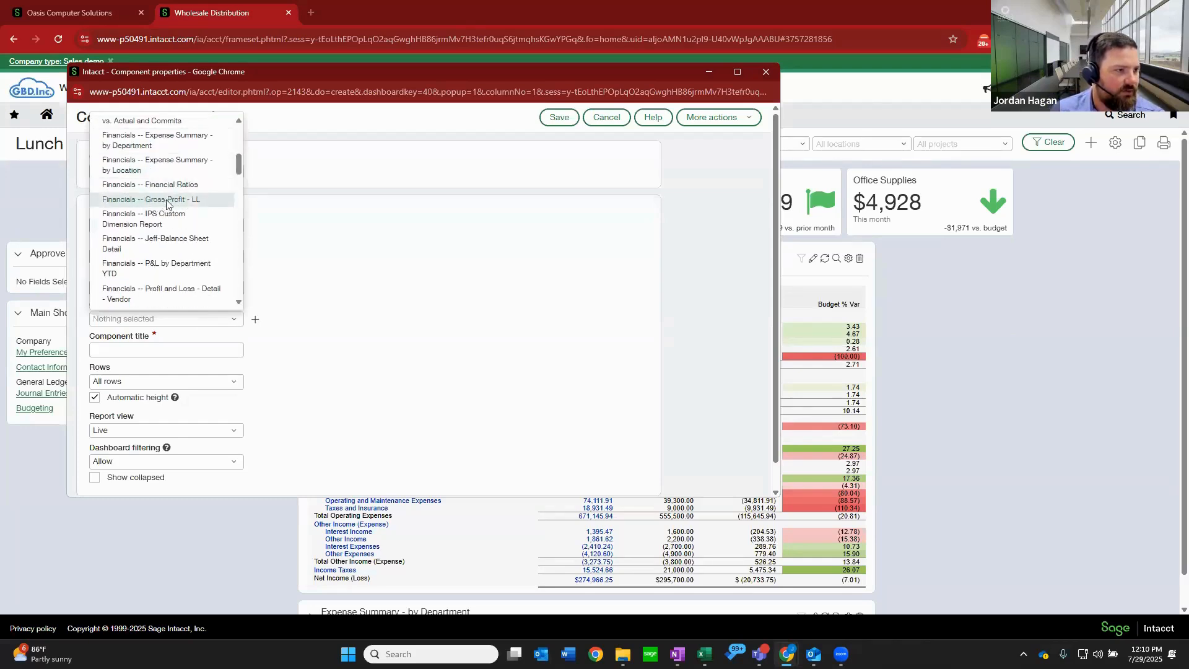
pyautogui.click(168, 200)
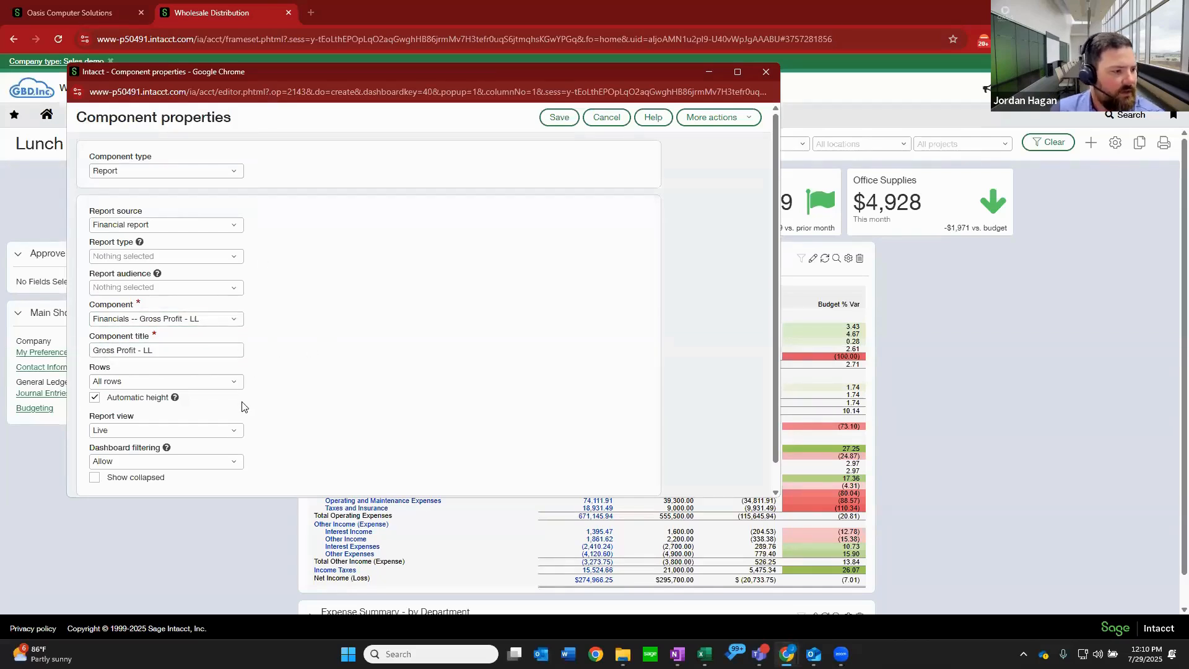
# Try turning off the component's automatic height, review its row options, and restore automatic height.
pyautogui.scroll(-1, 248, 359)
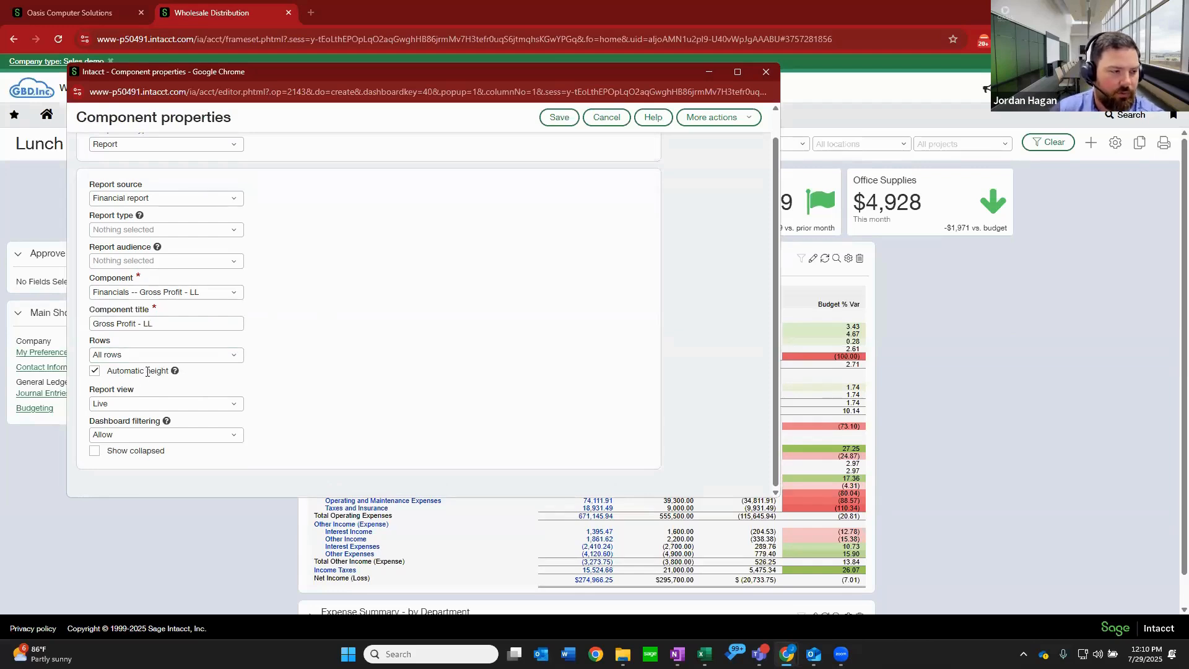
pyautogui.click(95, 372)
pyautogui.click(240, 356)
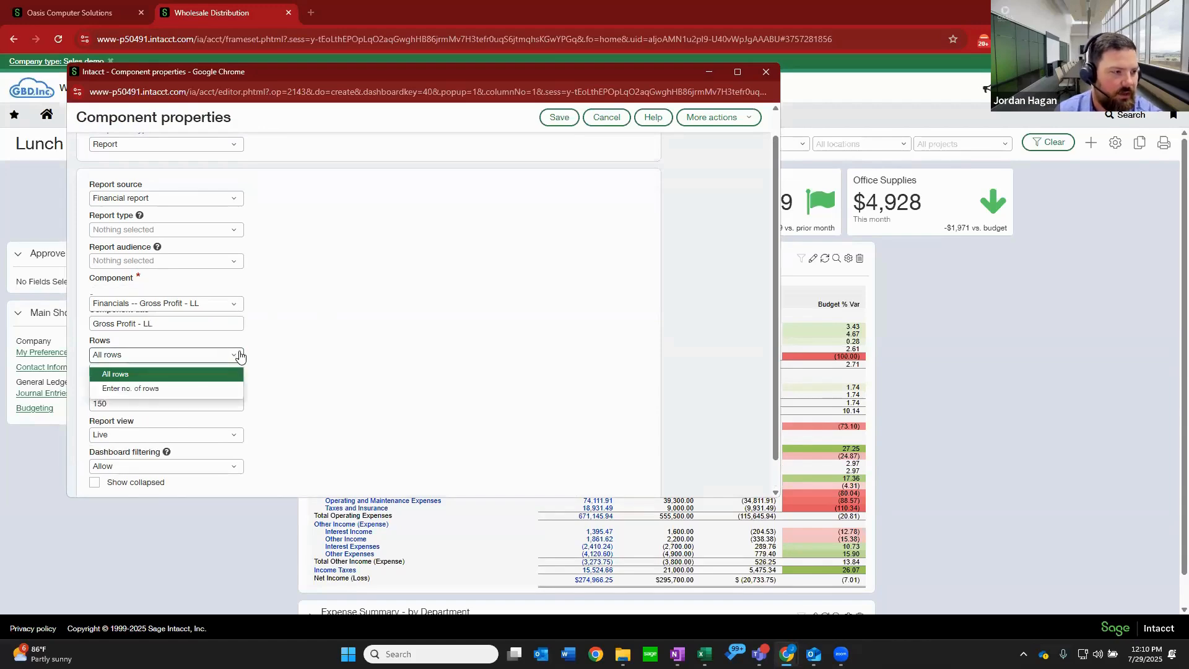
pyautogui.click(267, 351)
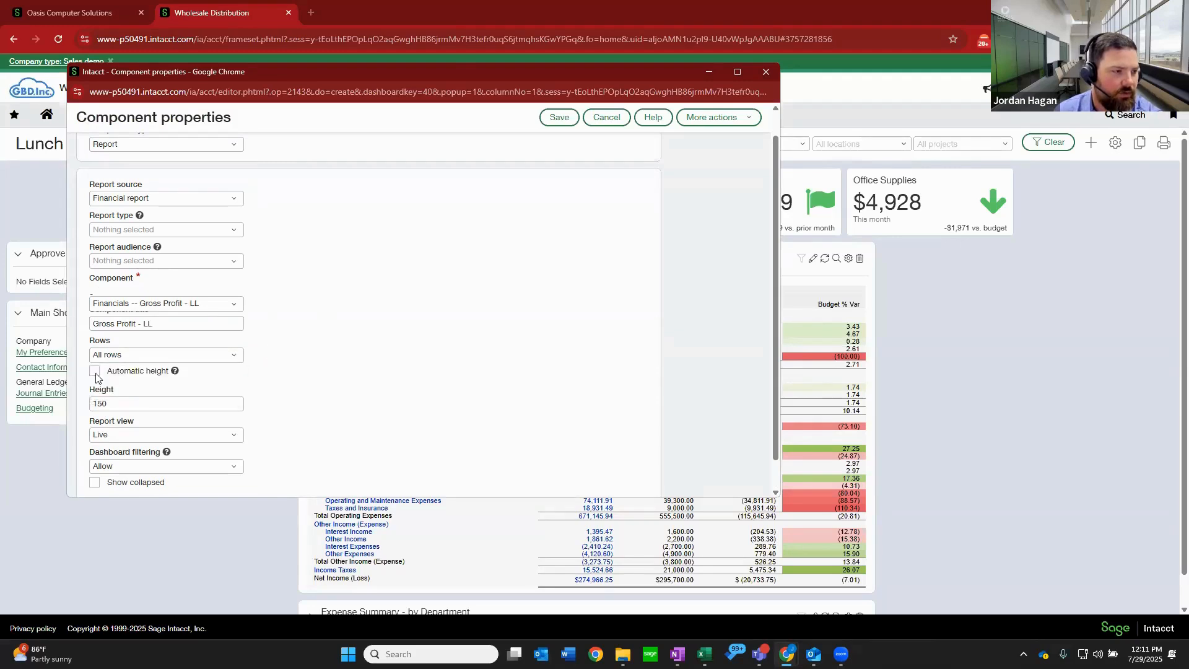
pyautogui.click(94, 372)
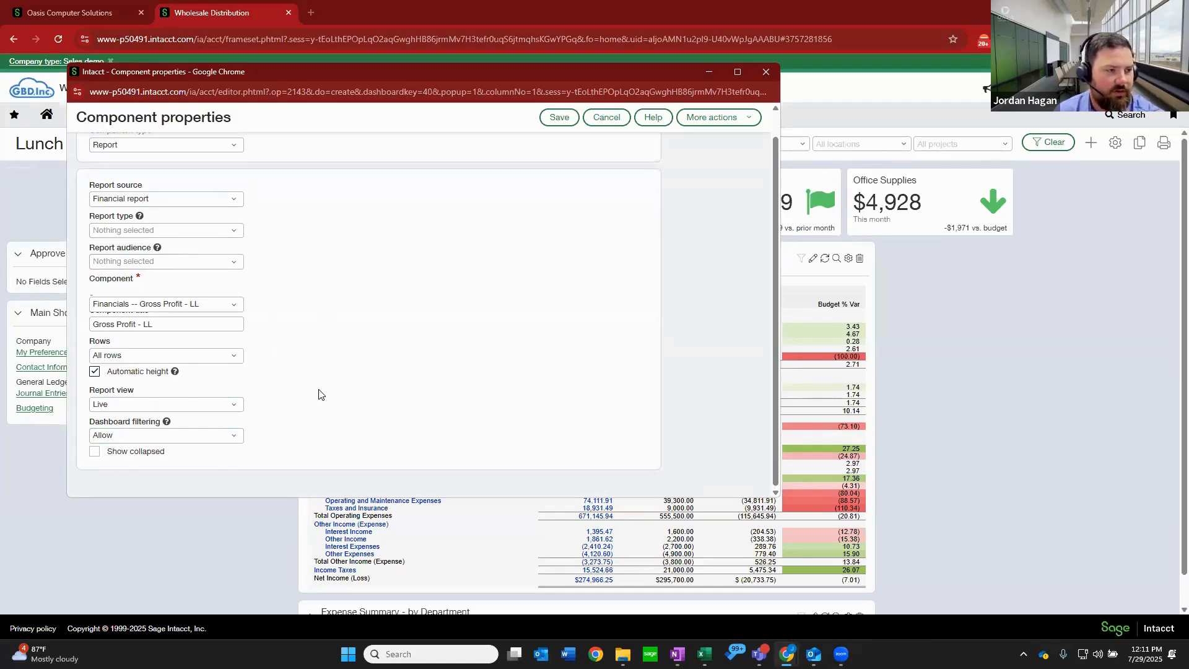
# Set the Gross Profit - LL component to show collapsed and save it to the dashboard.
pyautogui.scroll(1, 316, 384)
pyautogui.scroll(-1, 311, 378)
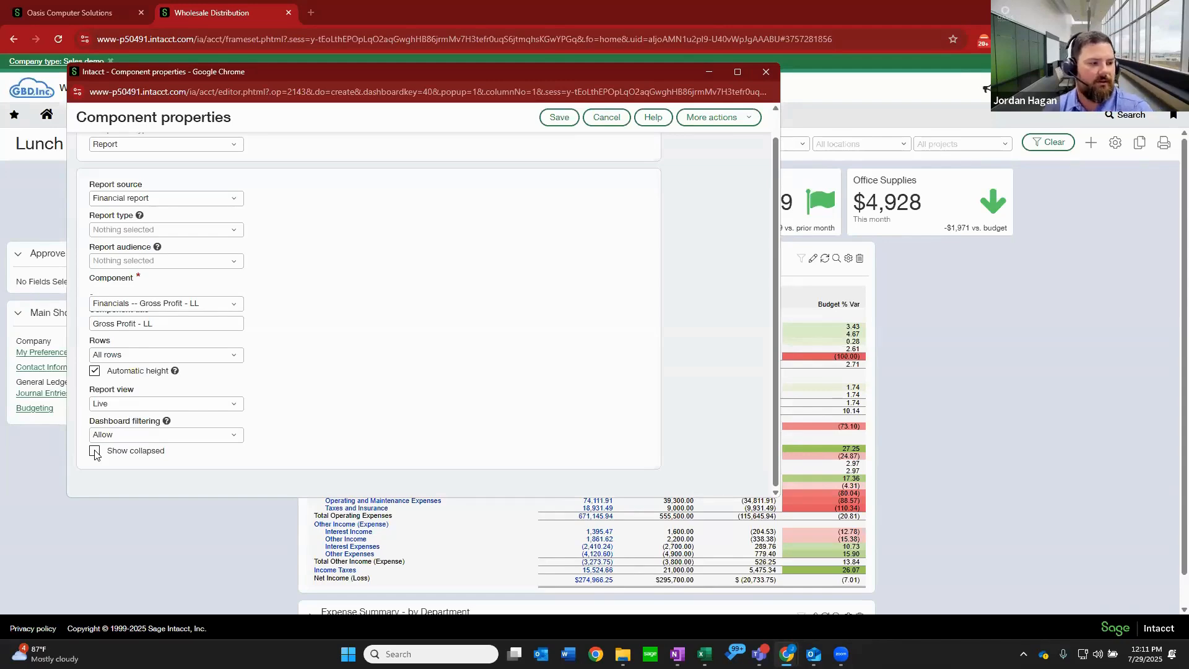
pyautogui.click(567, 113)
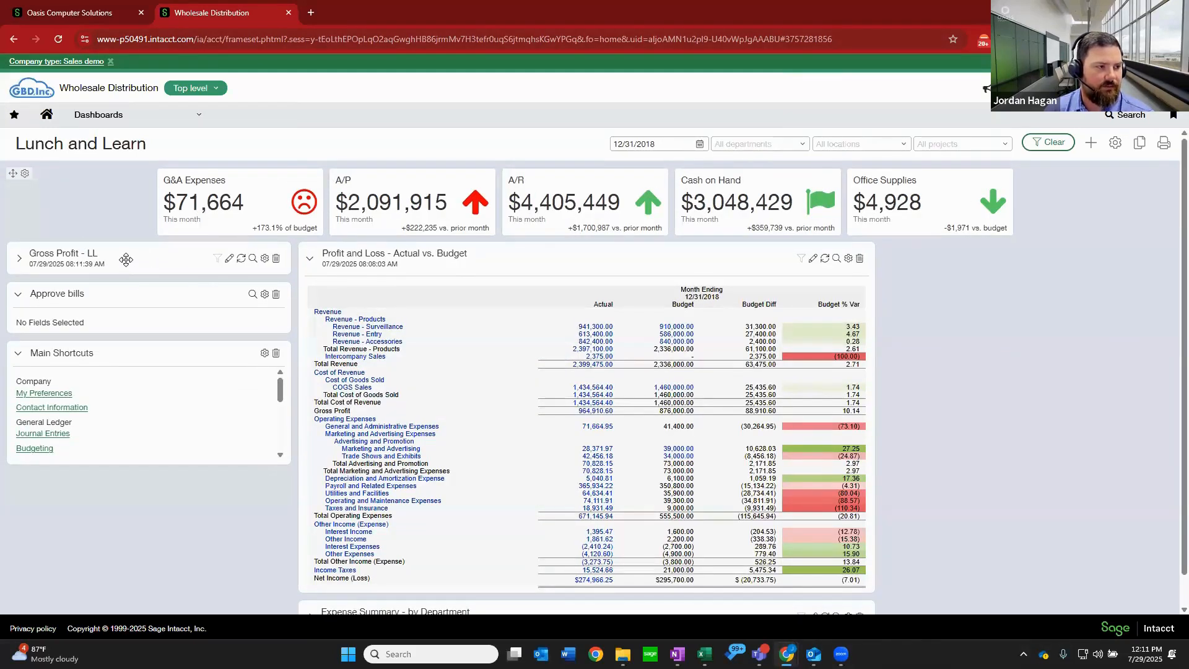
# Expand the Gross Profit - LL component on the dashboard, review its figures, and refresh its data.
pyautogui.click(19, 260)
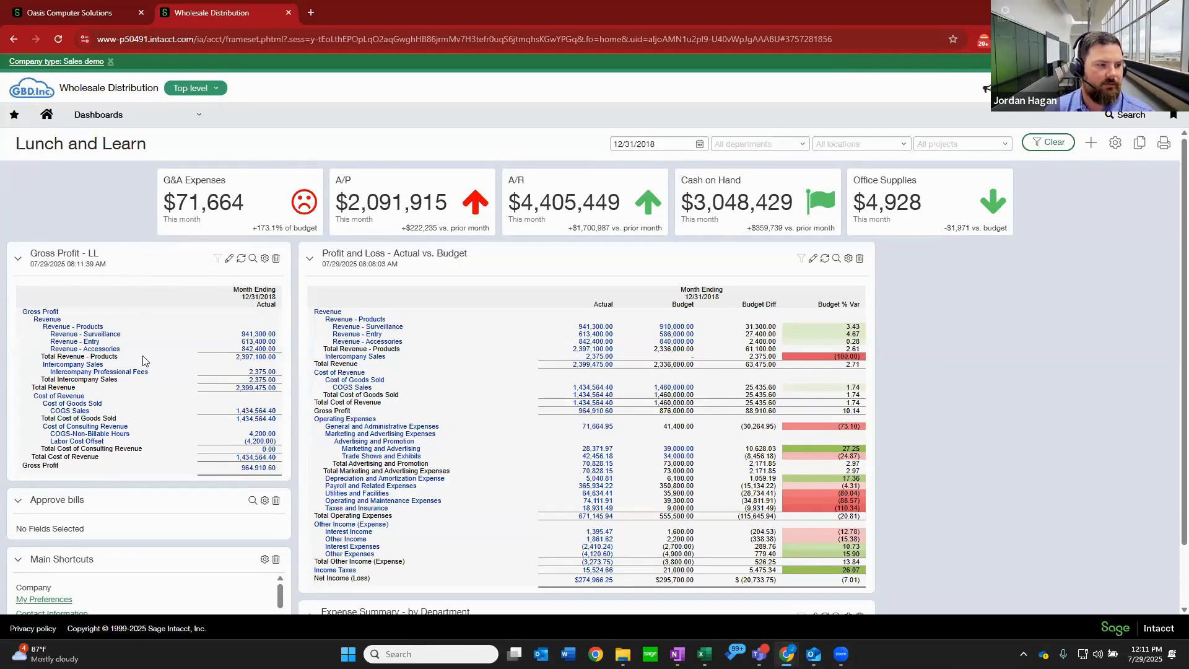
pyautogui.scroll(-2, 183, 263)
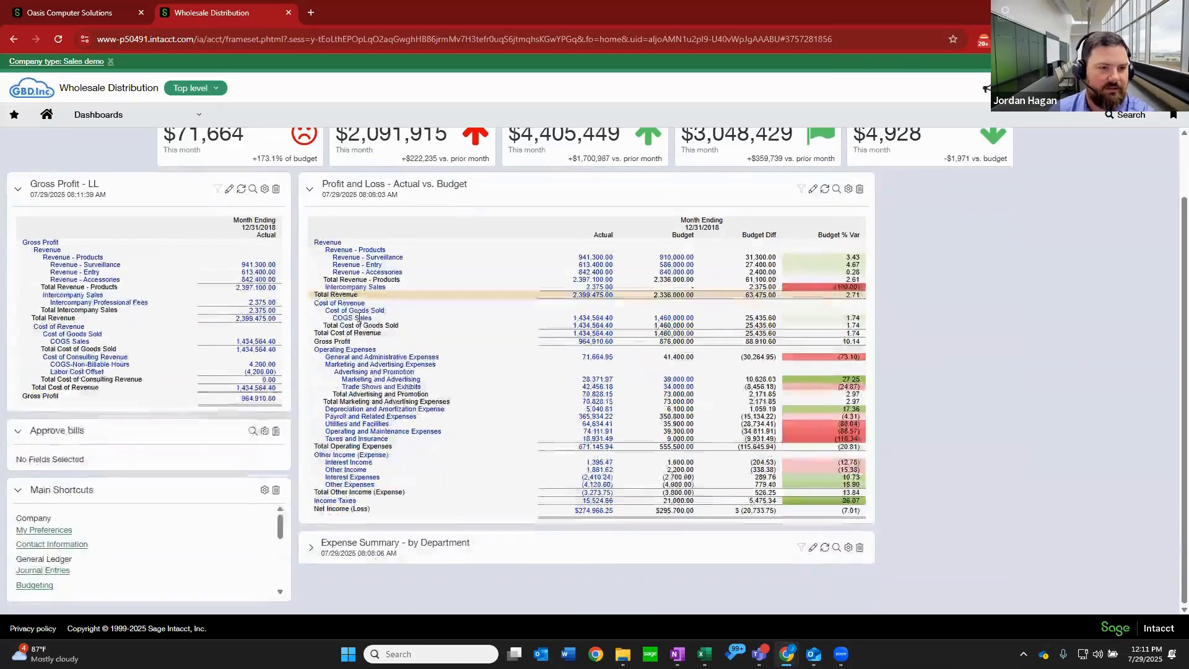
pyautogui.scroll(2, 164, 257)
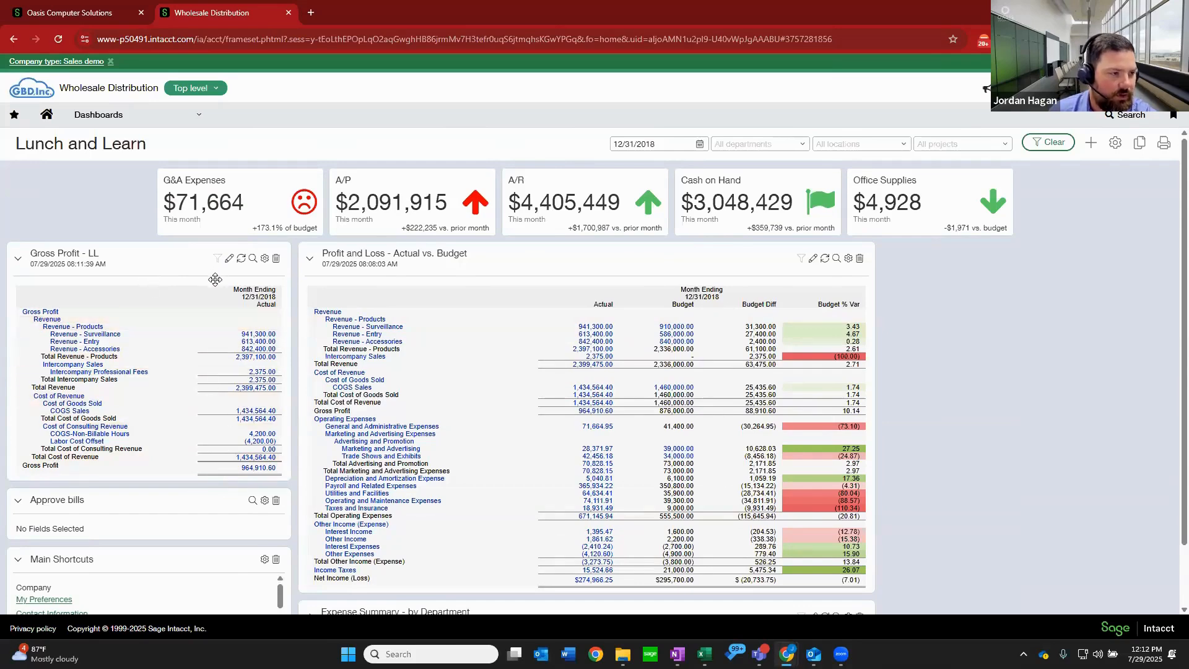
pyautogui.click(241, 258)
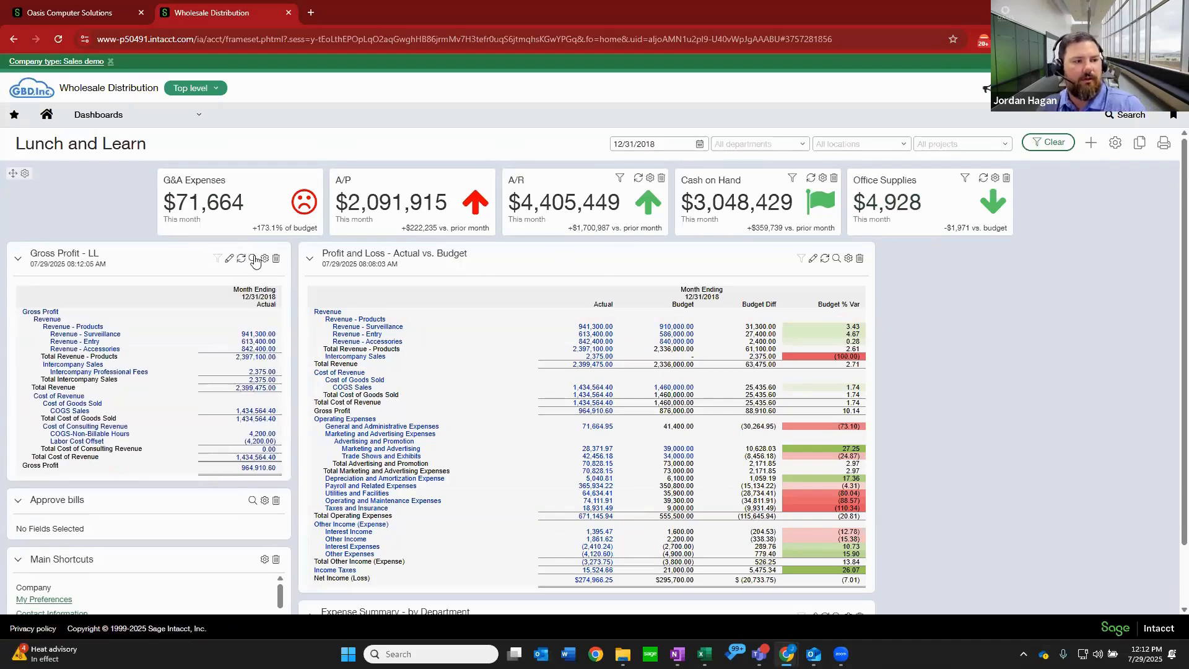
# Start a new performance card component on the dashboard and title it "Gross Profit %".
pyautogui.click(1091, 143)
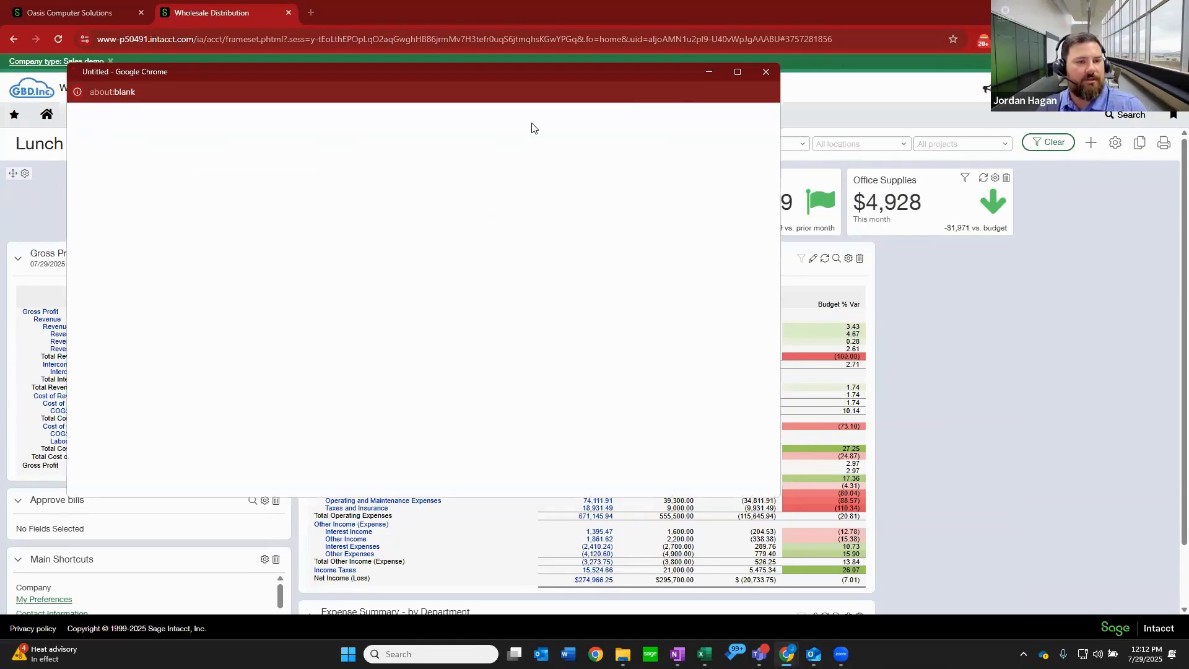
pyautogui.click(230, 174)
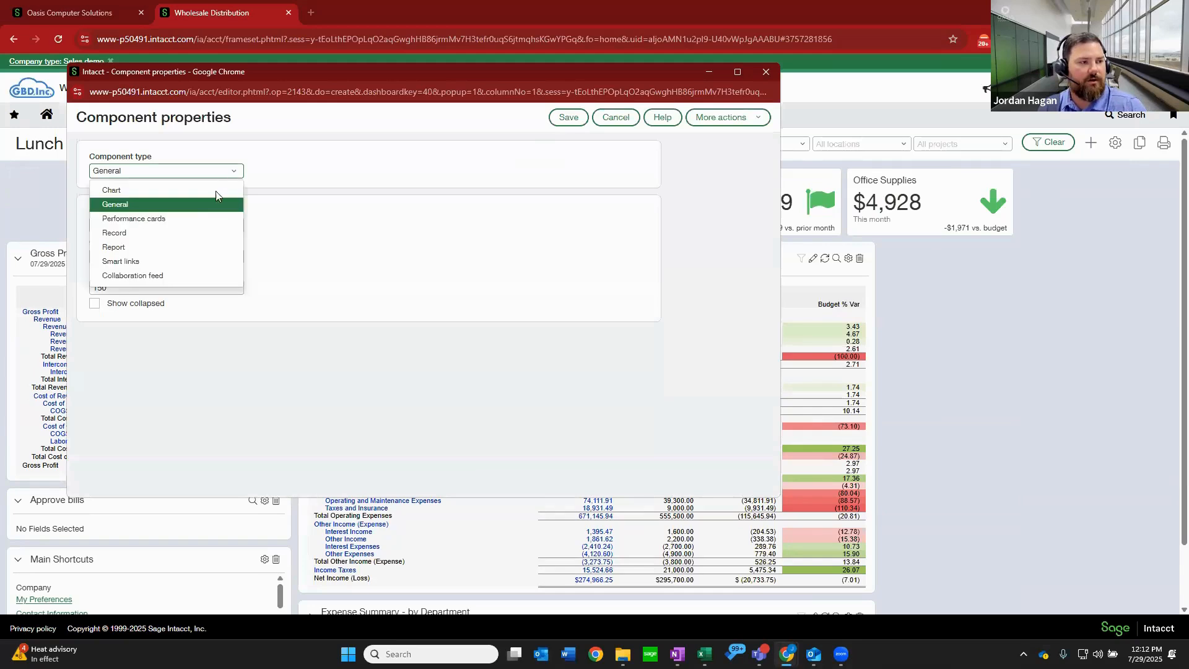
pyautogui.click(191, 220)
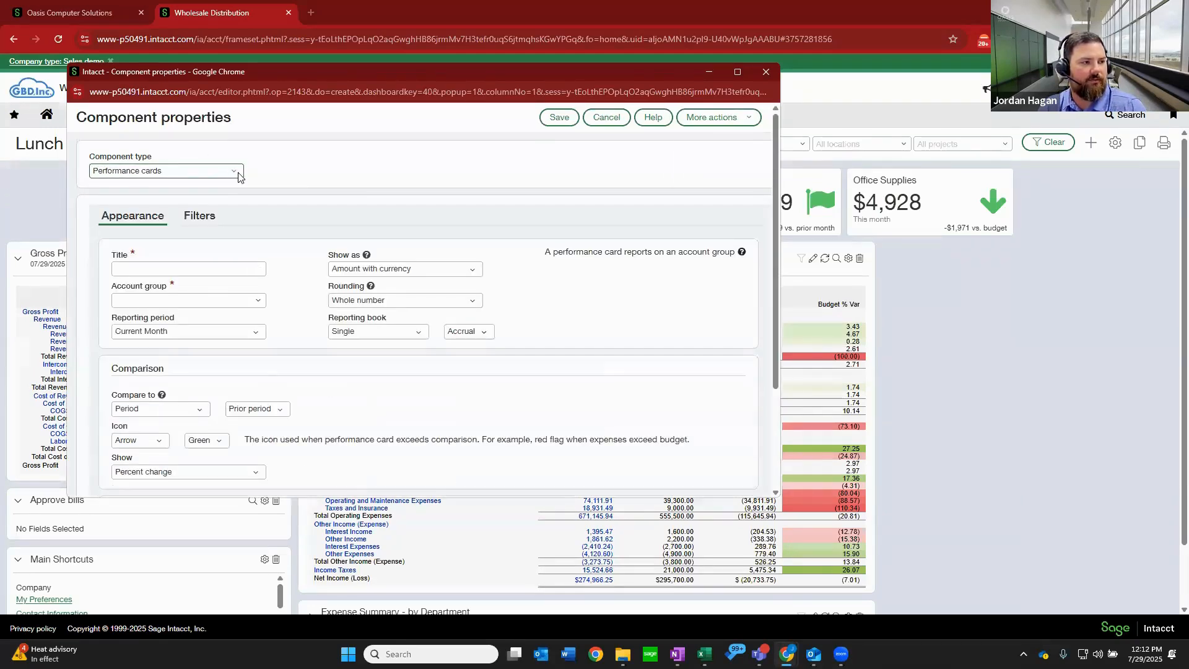
pyautogui.click(209, 269)
pyautogui.write('Gros')
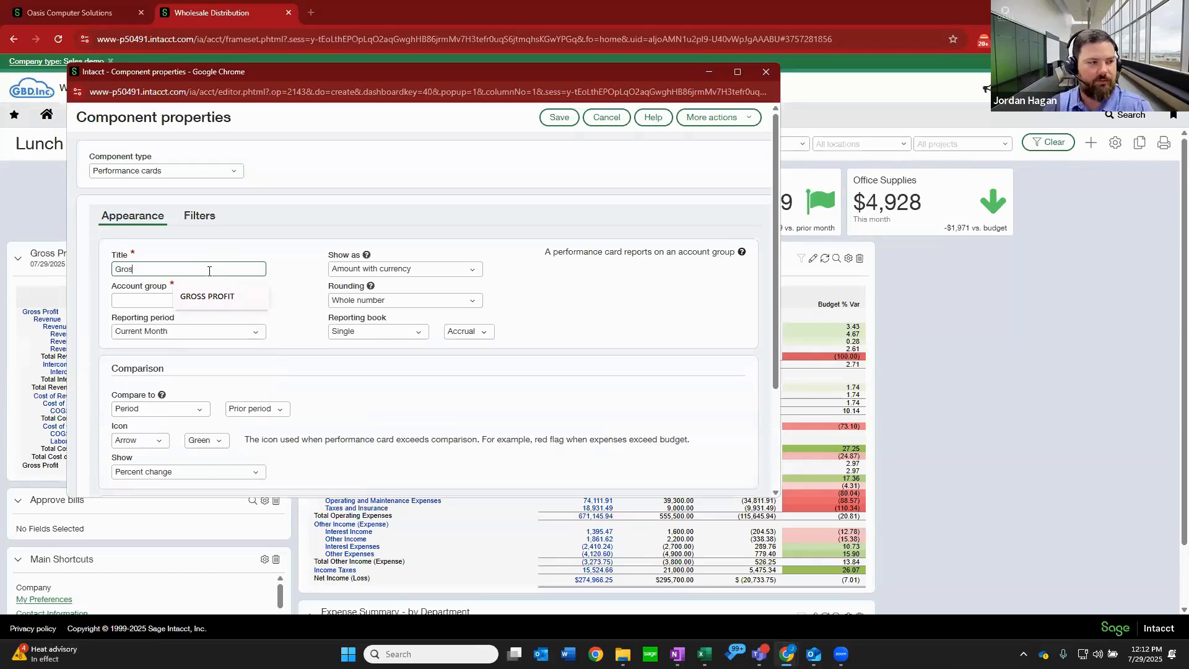
pyautogui.write('s Profit %')
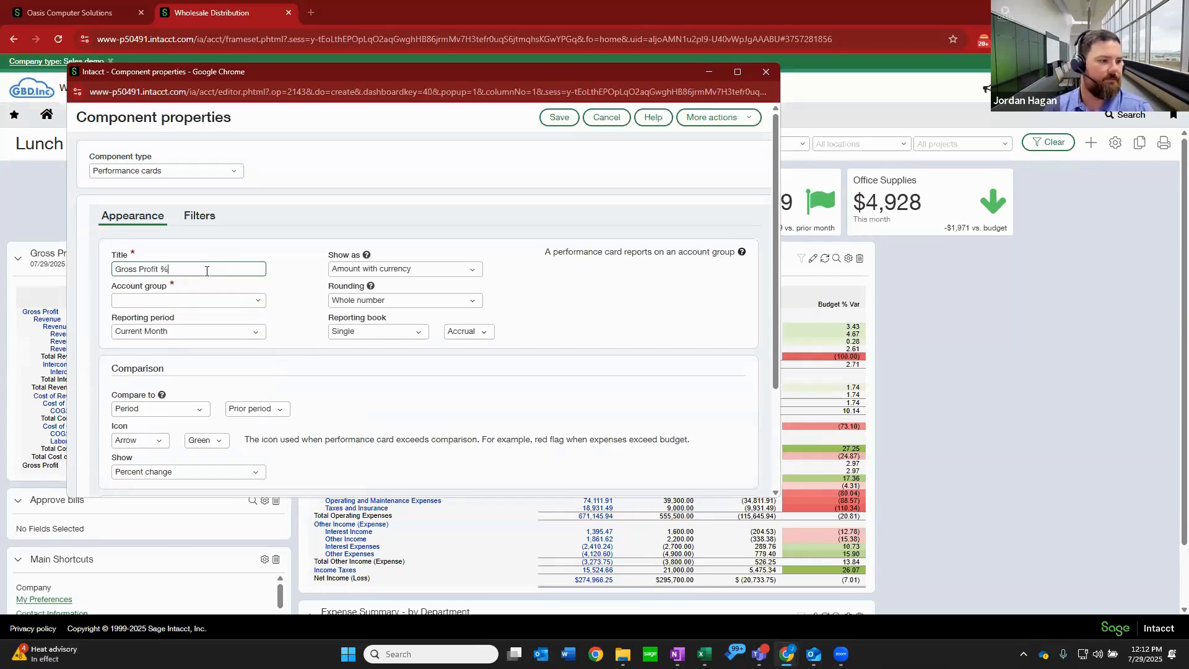
# Assign the Gross Profit % account group to the performance card and keep Period as its comparison.
pyautogui.click(235, 299)
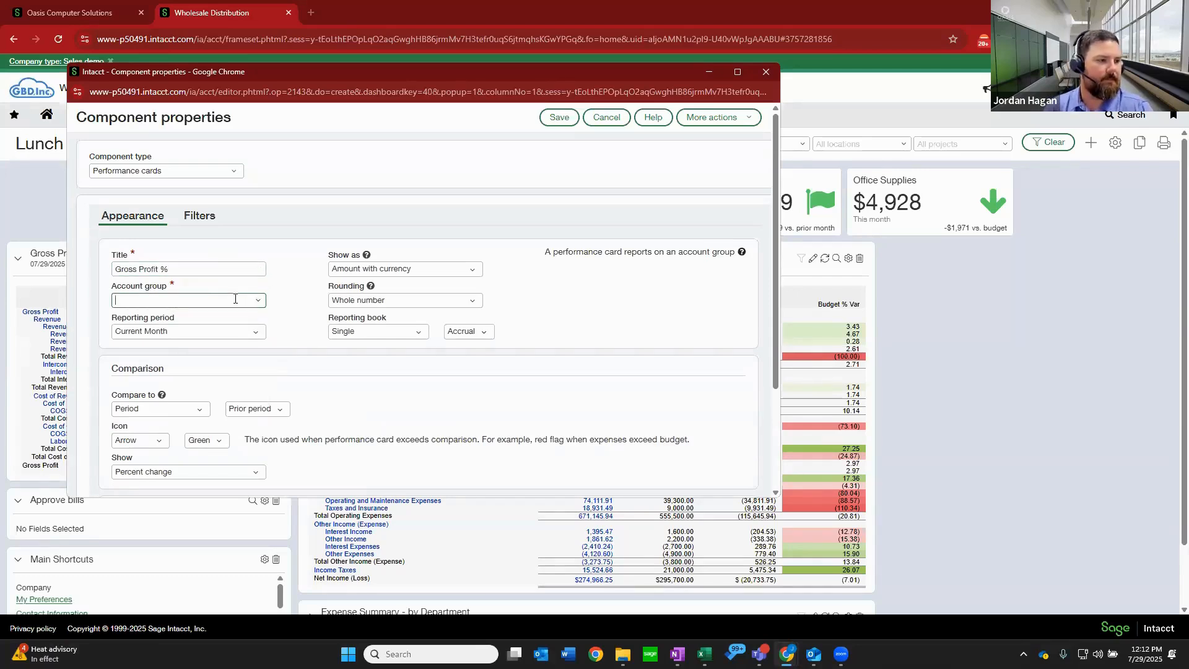
pyautogui.write('gross p')
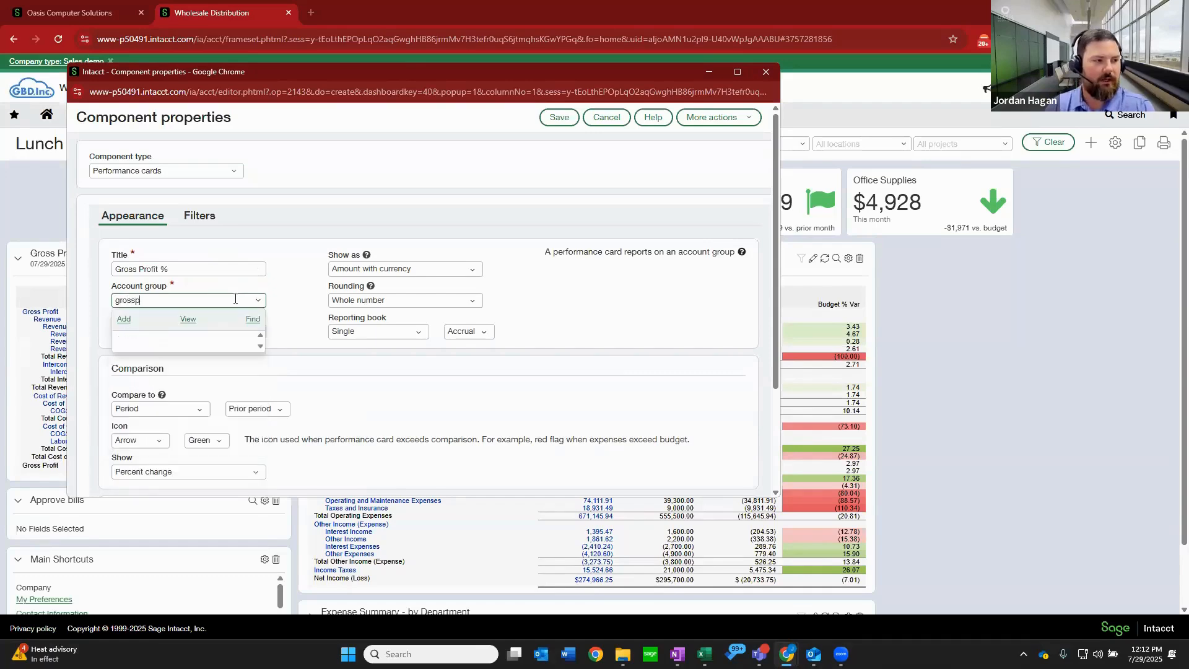
pyautogui.write('ro')
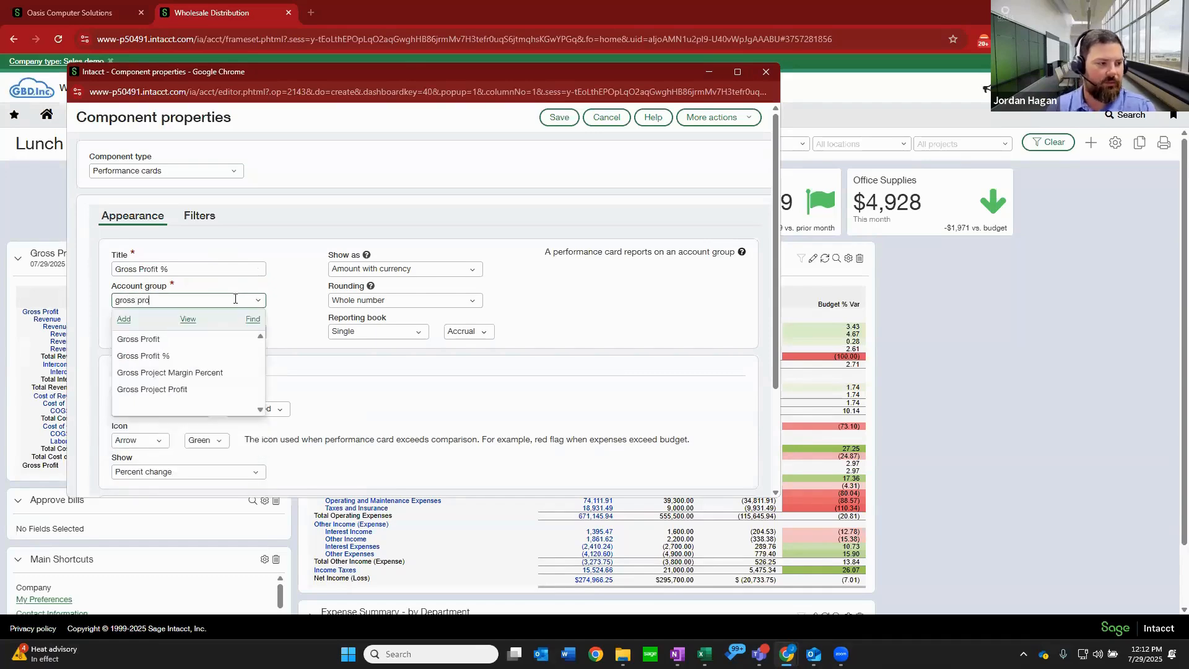
pyautogui.click(188, 357)
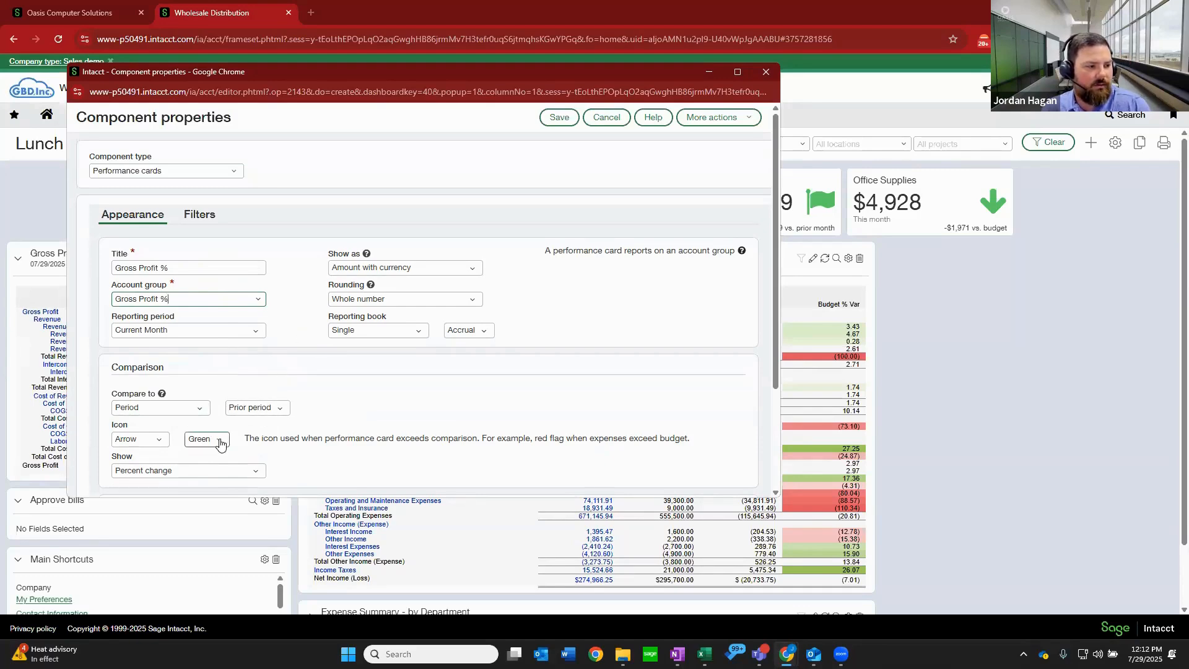
pyautogui.scroll(-2, 267, 359)
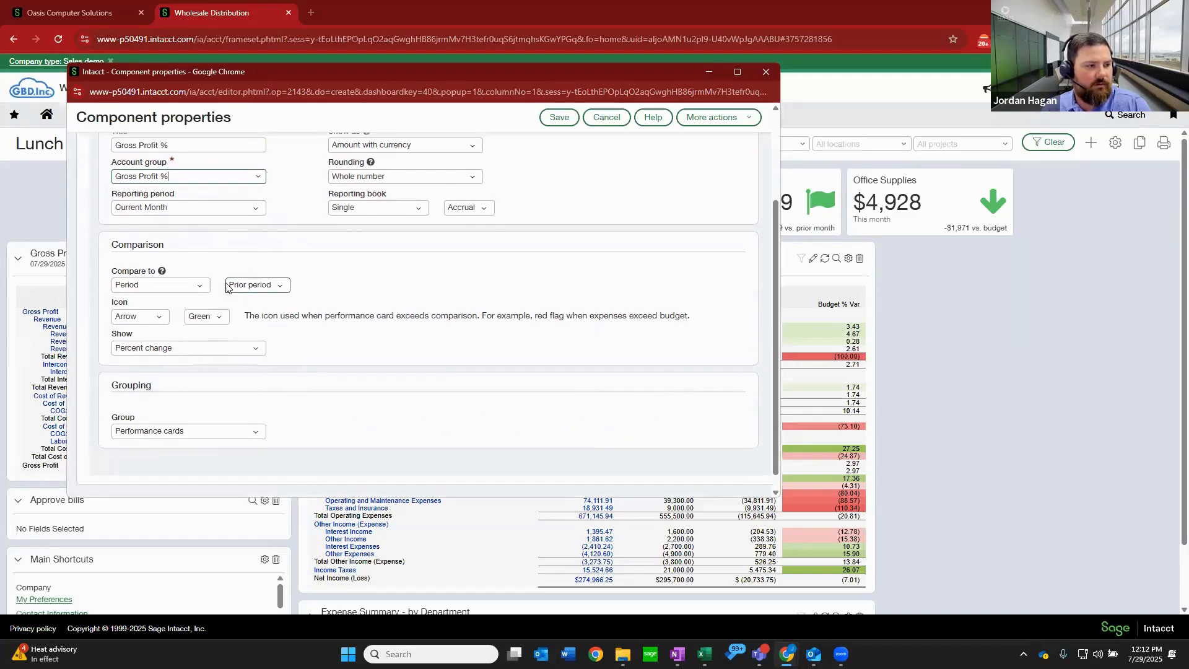
pyautogui.click(202, 287)
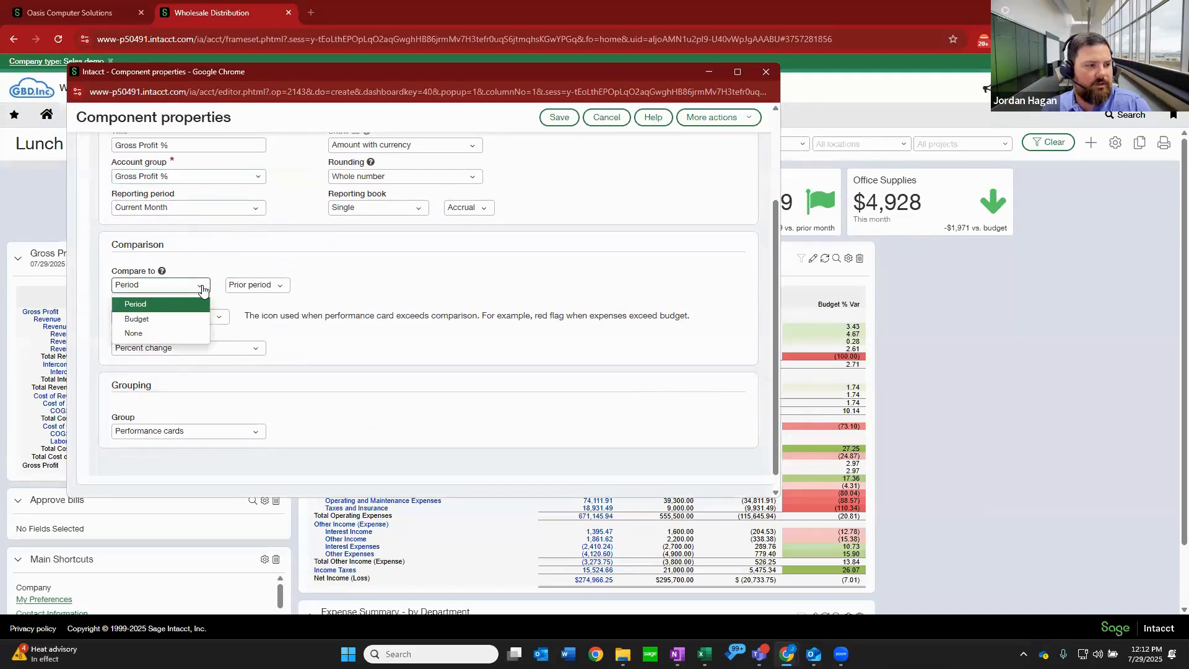
pyautogui.click(169, 305)
pyautogui.scroll(2, 234, 300)
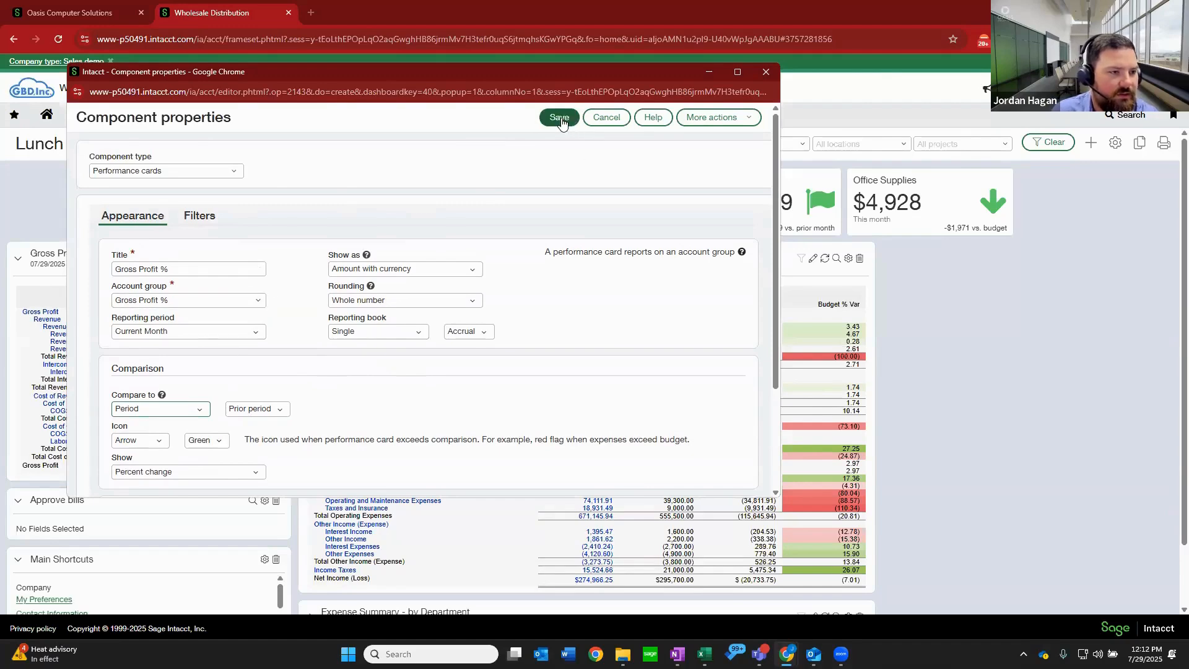
# Show the Gross Profit % card's value as "Percentage - append % sign" and save the card to the dashboard.
pyautogui.click(477, 273)
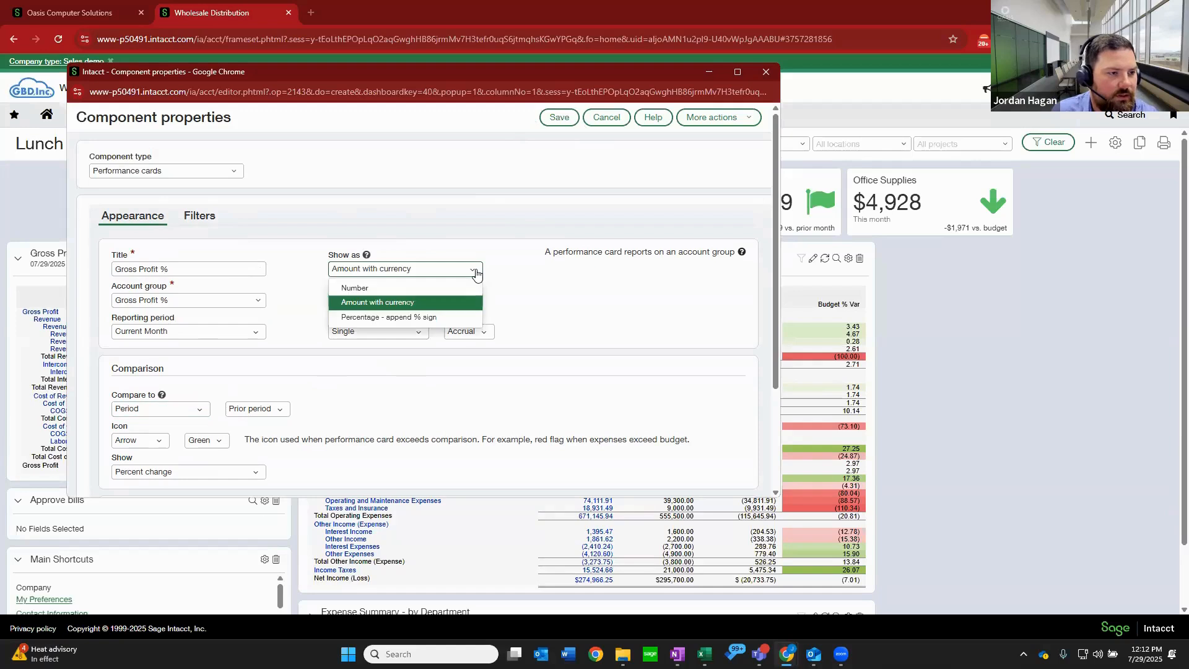
pyautogui.click(422, 318)
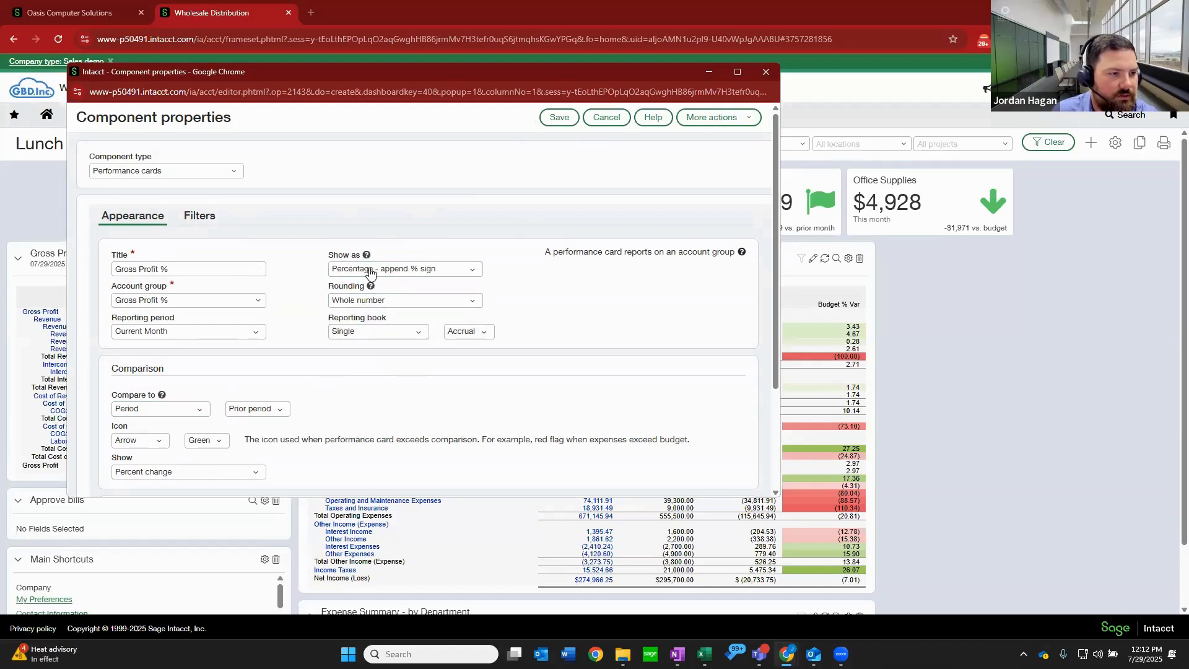
pyautogui.click(558, 118)
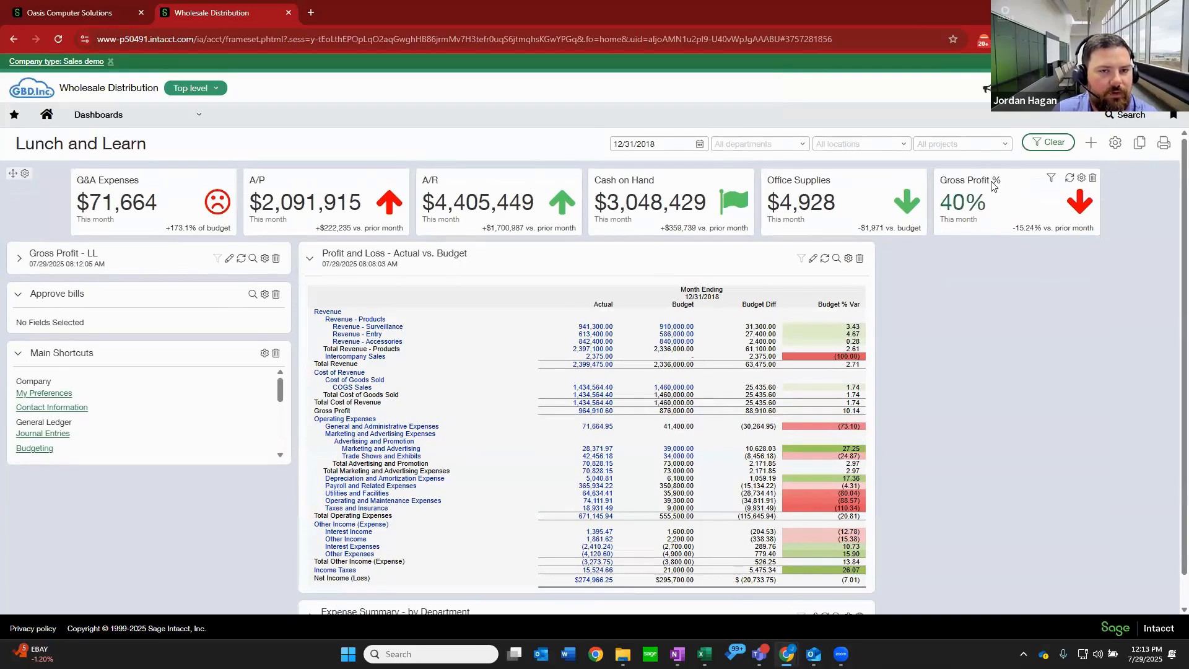
# Refresh the Gross Profit % card and expand the Gross Profit - LL component for comparison.
pyautogui.moveTo(974, 202)
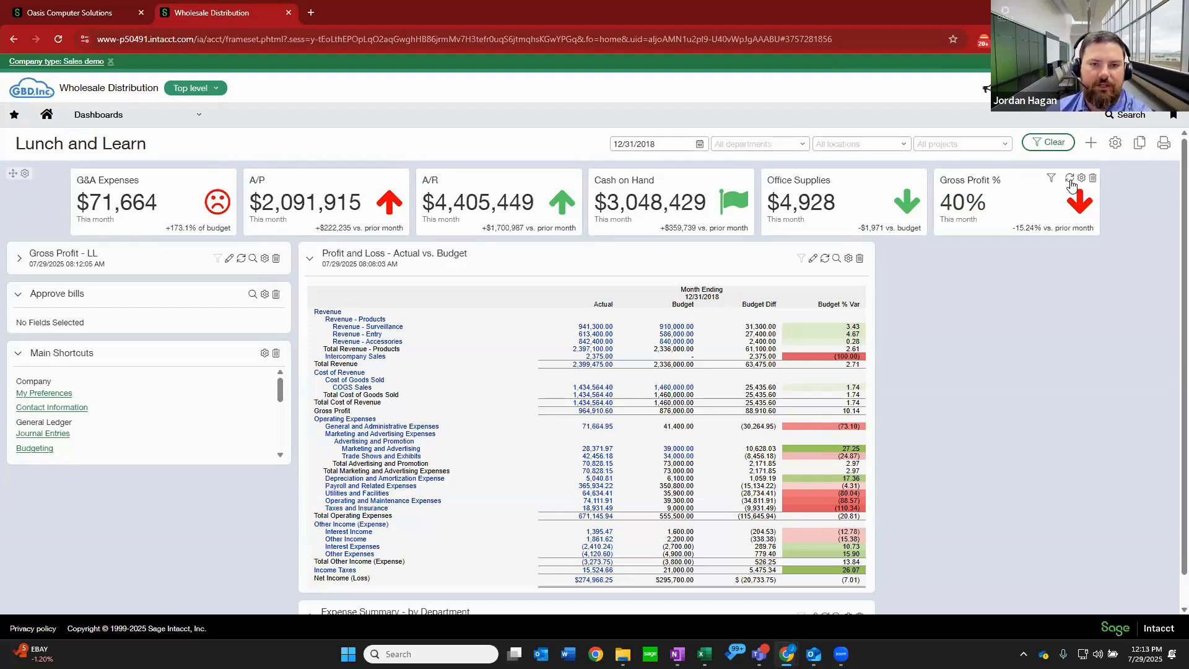
pyautogui.click(1072, 178)
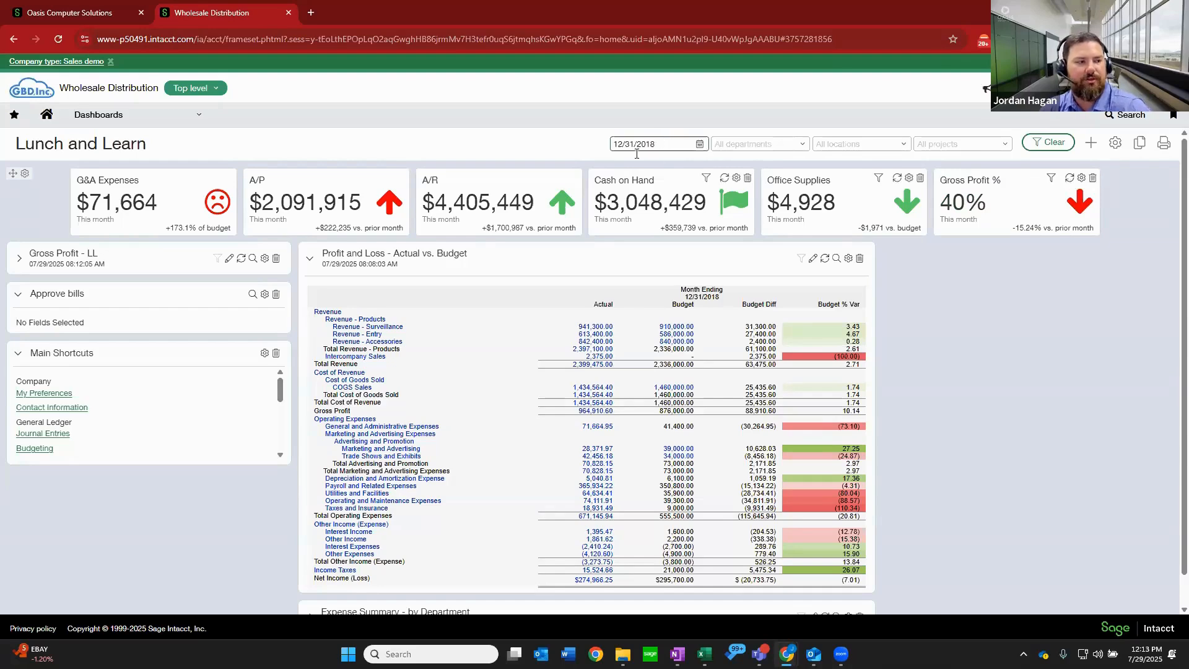
pyautogui.click(21, 261)
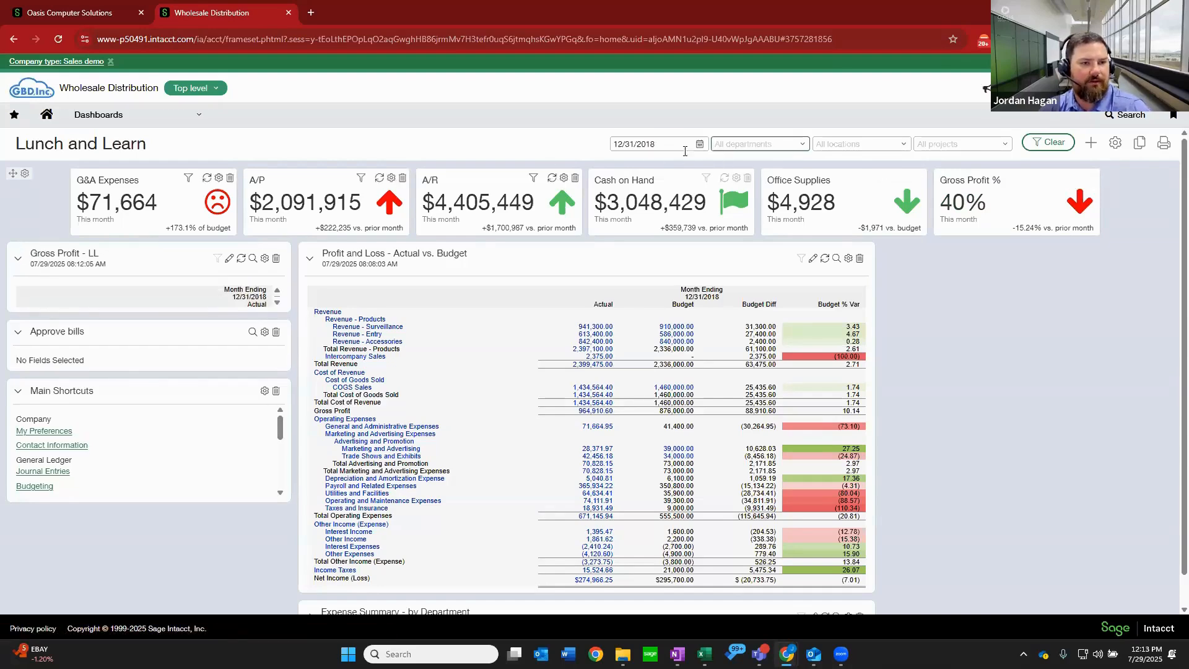
# Filter the dashboard to the date 11/30/2018.
pyautogui.click(613, 145)
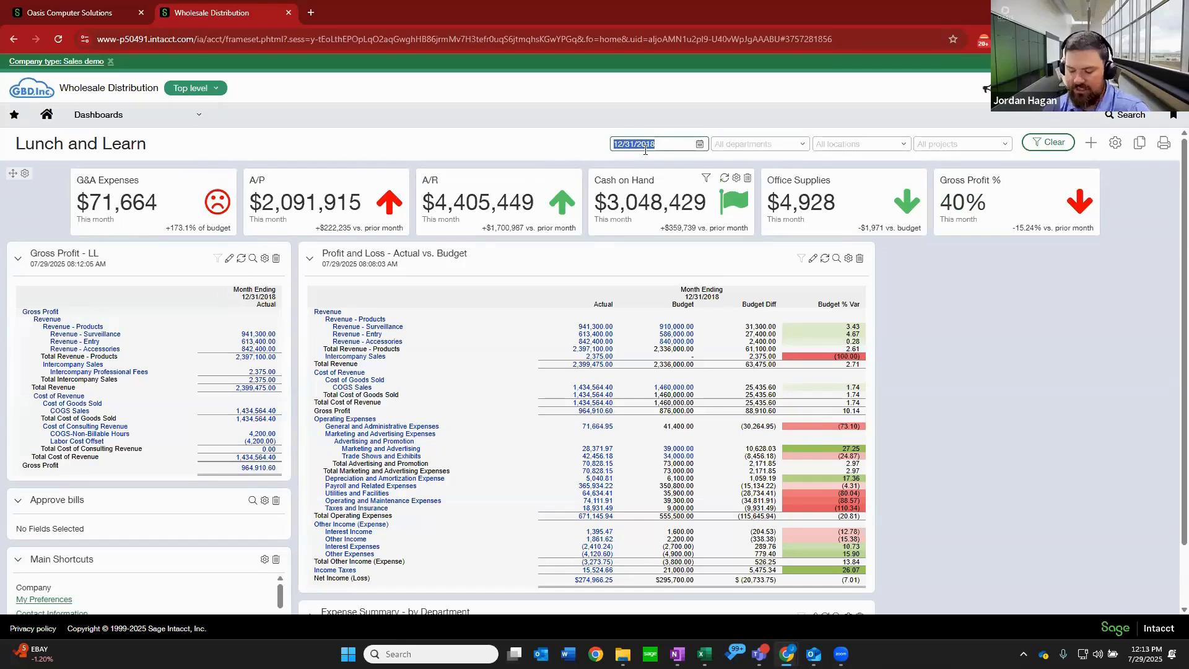
pyautogui.write('1')
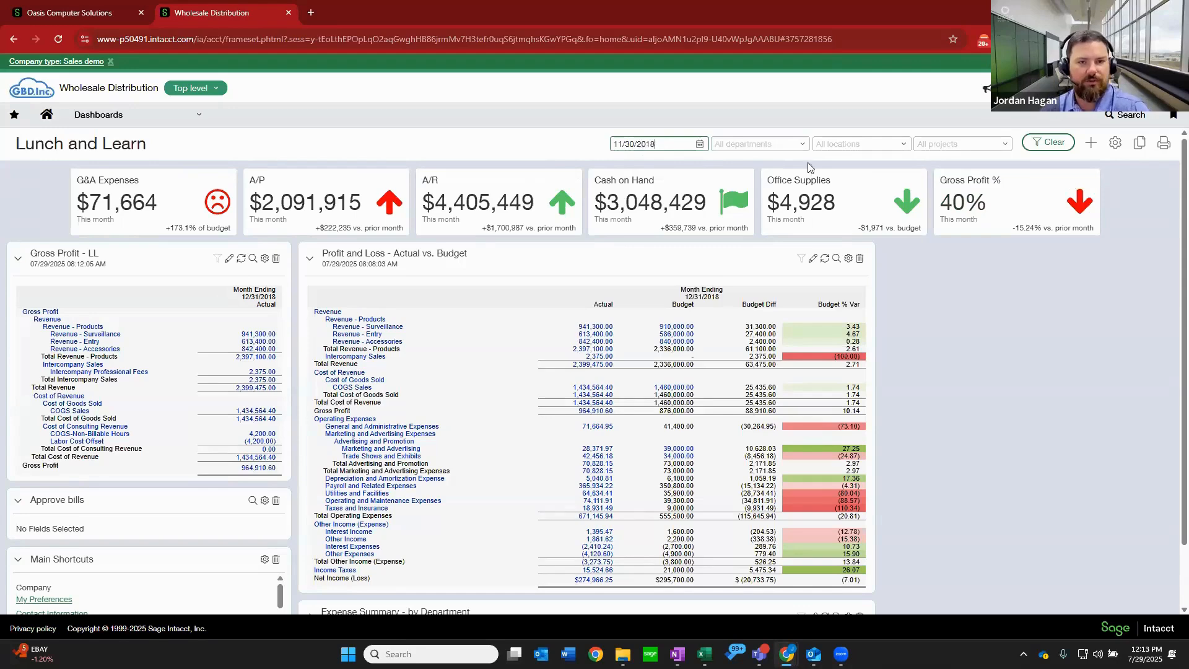
pyautogui.write('1/30/2018')
pyautogui.click(1062, 143)
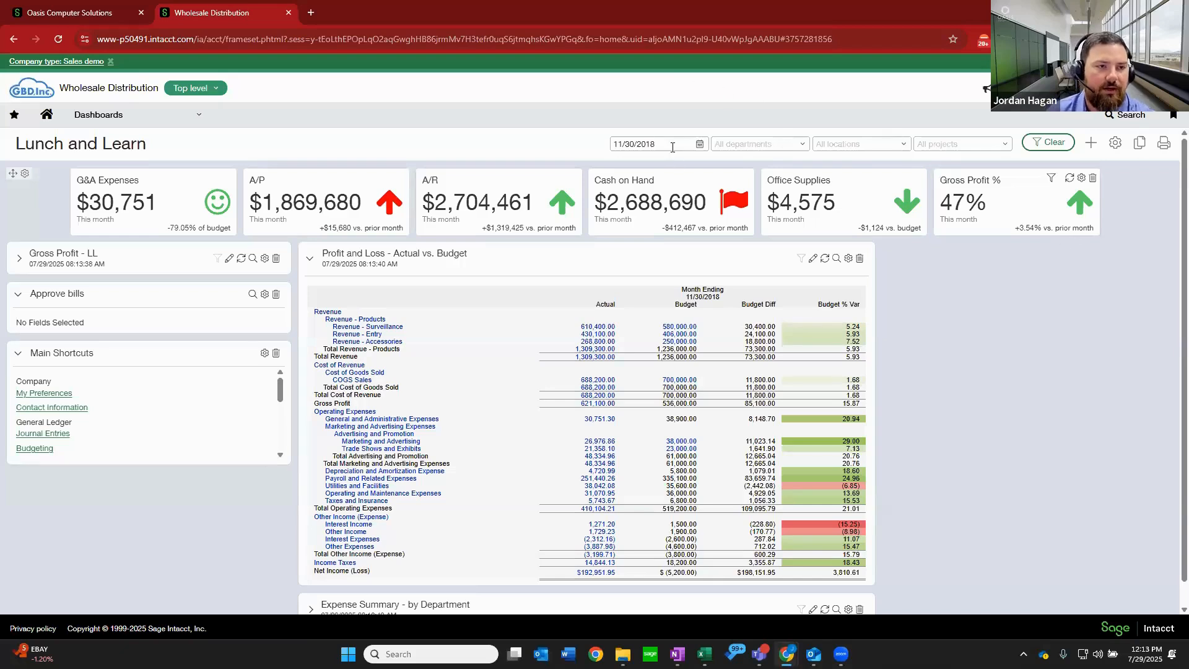
# Set the dashboard's date filter to 12/31/2018, apply it, and expand the Gross Profit - LL component.
pyautogui.moveTo(671, 143); pyautogui.dragTo(584, 142)
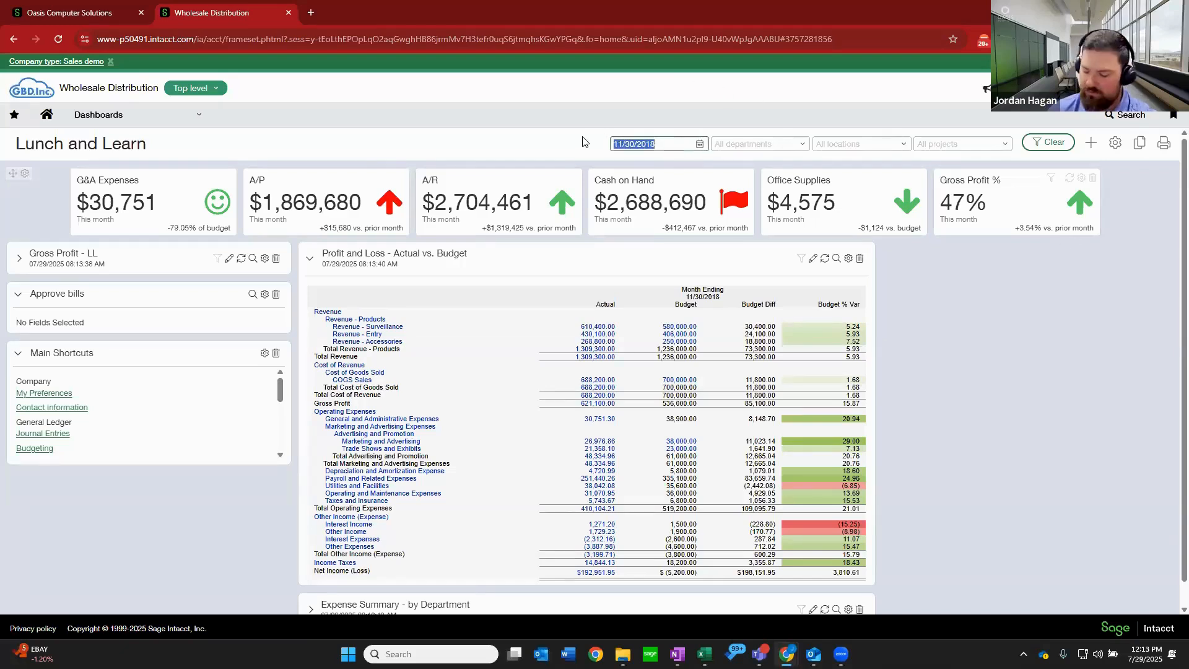
pyautogui.write('12/31/2018')
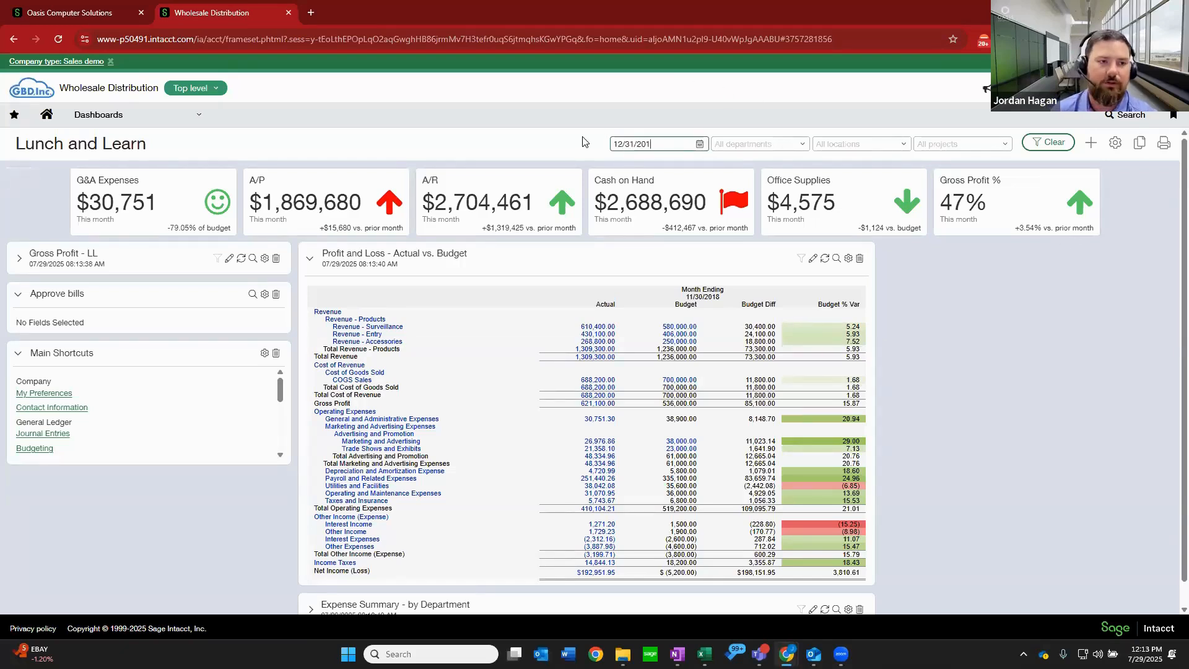
pyautogui.click(1036, 147)
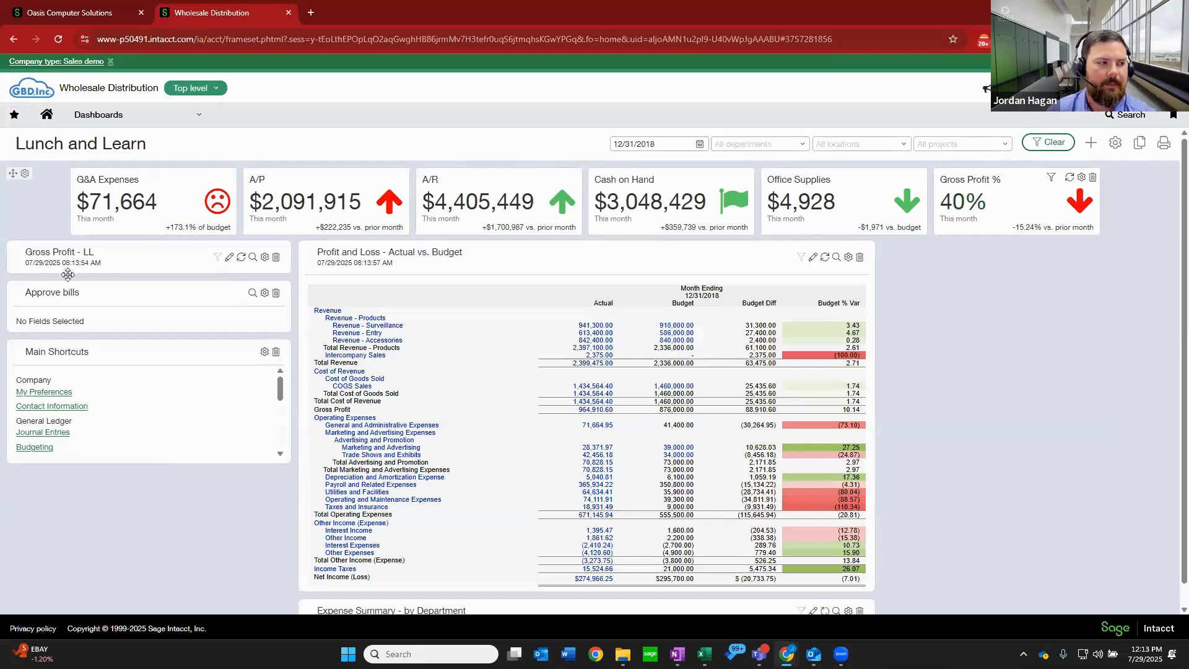
pyautogui.click(19, 264)
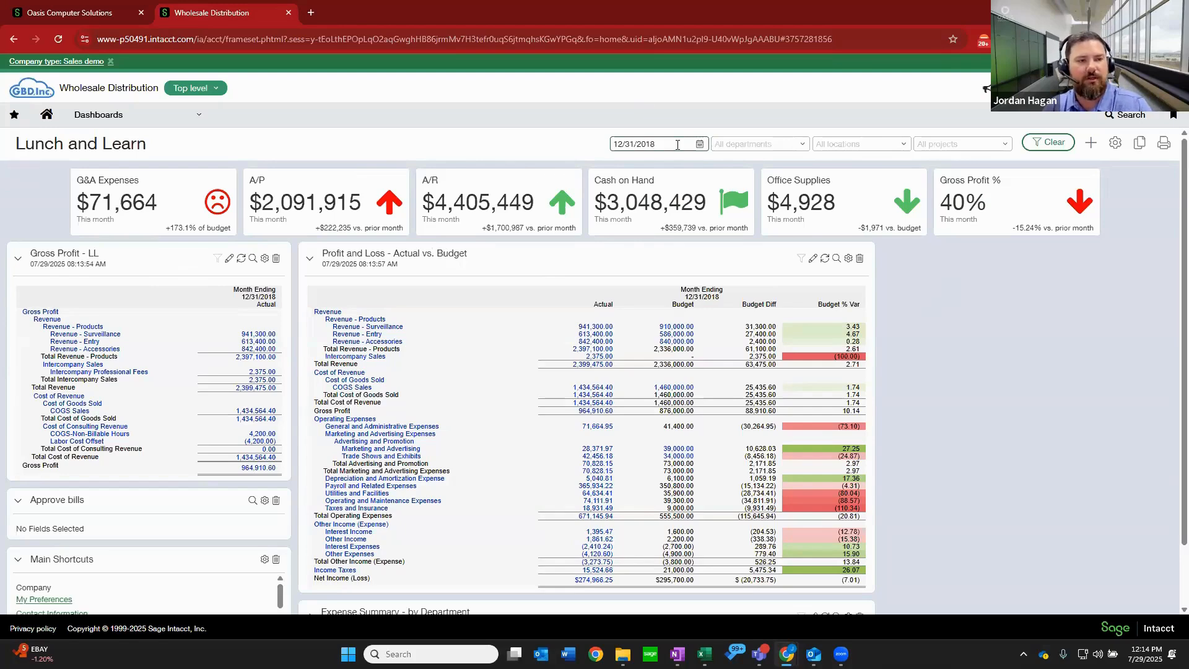
# Start a new Chart component on the dashboard and choose "Financials -- zAR Trend" as its financial chart.
pyautogui.click(1092, 143)
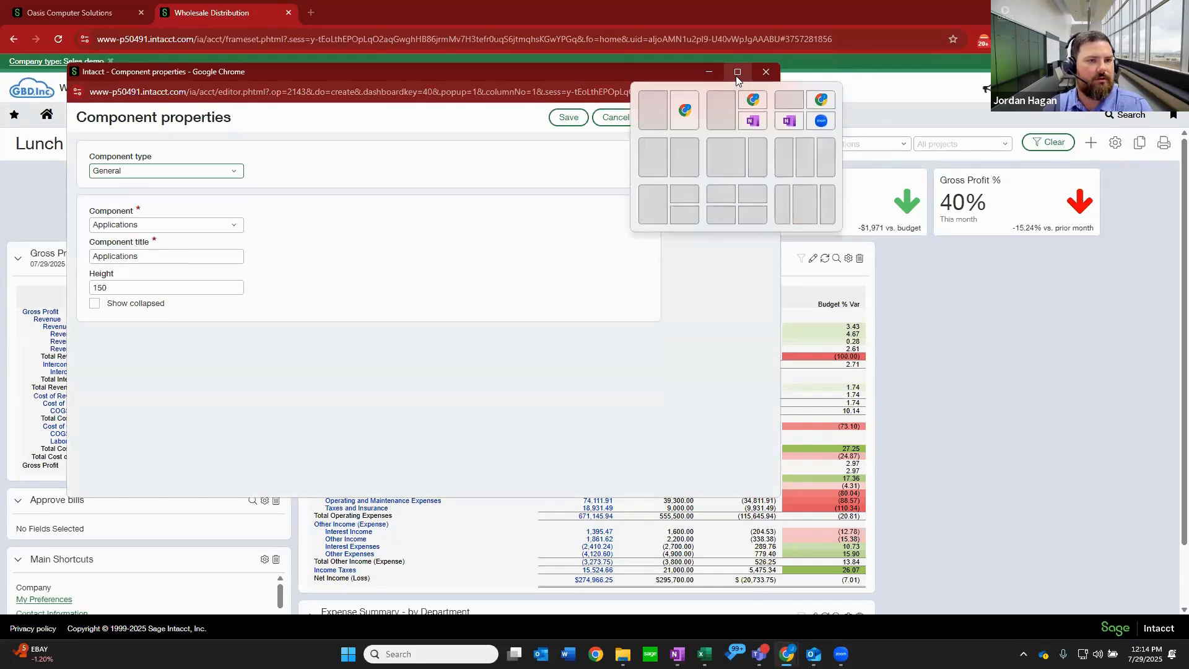
pyautogui.click(229, 173)
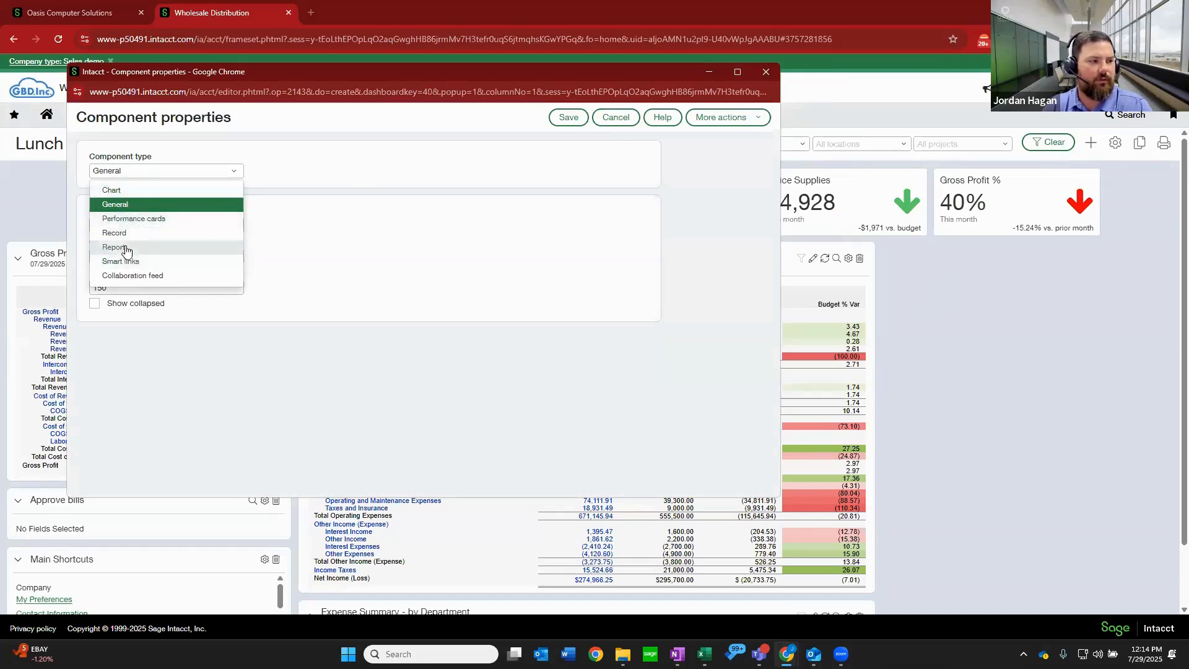
pyautogui.click(124, 192)
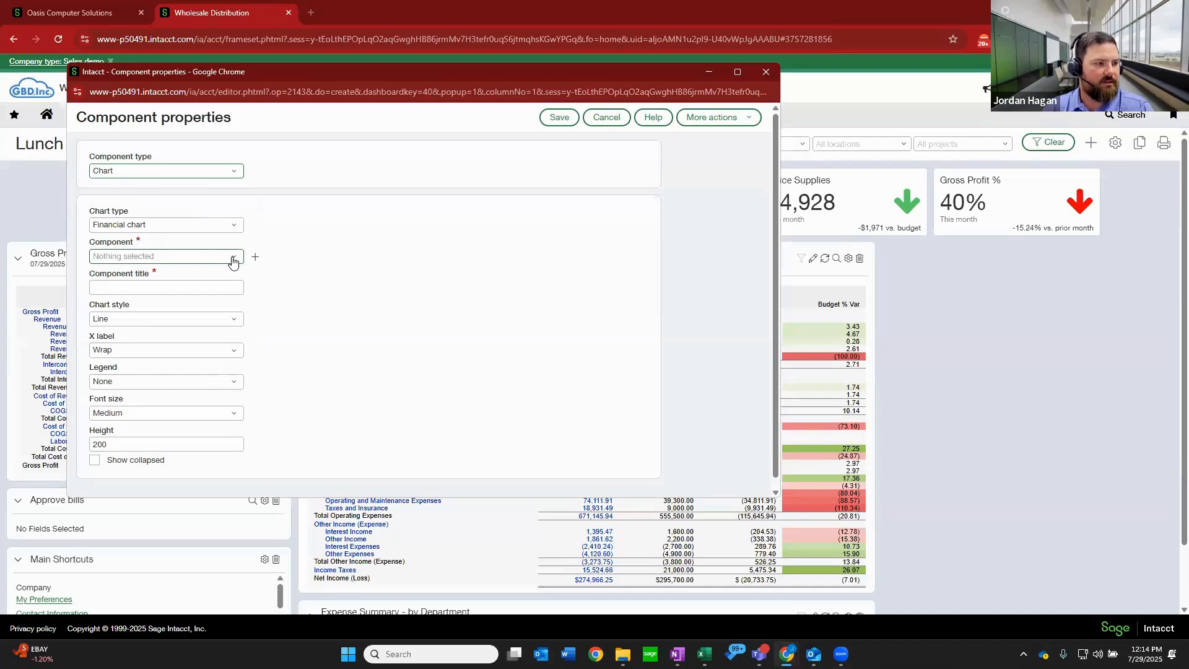
pyautogui.click(233, 261)
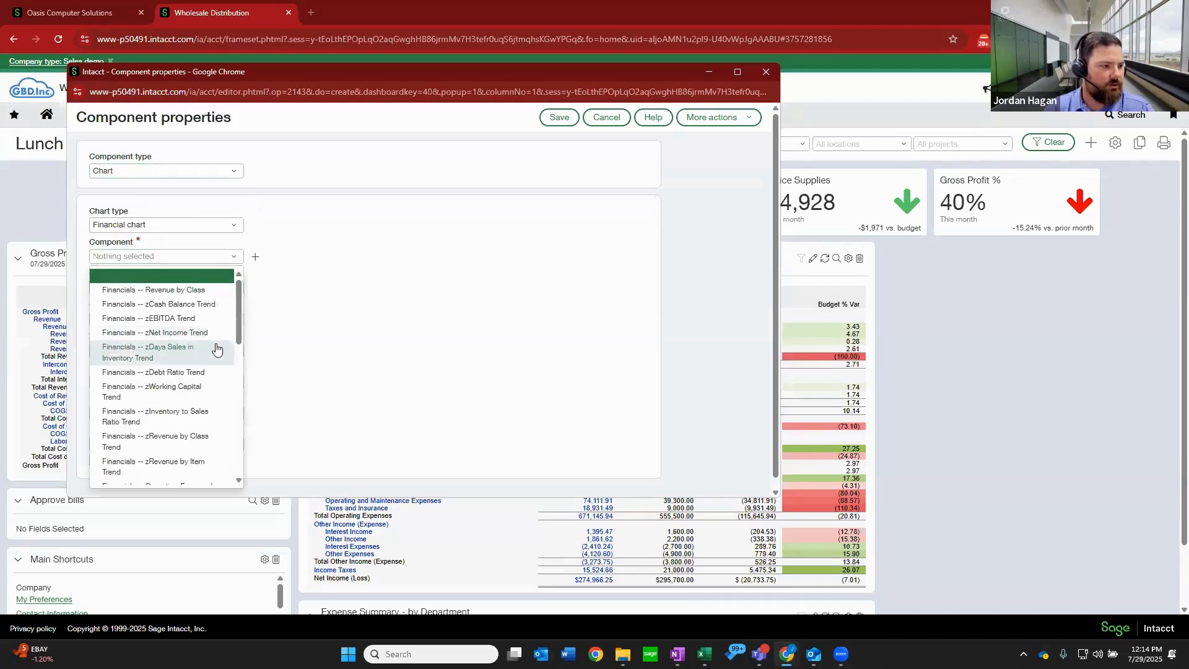
pyautogui.scroll(-3, 214, 353)
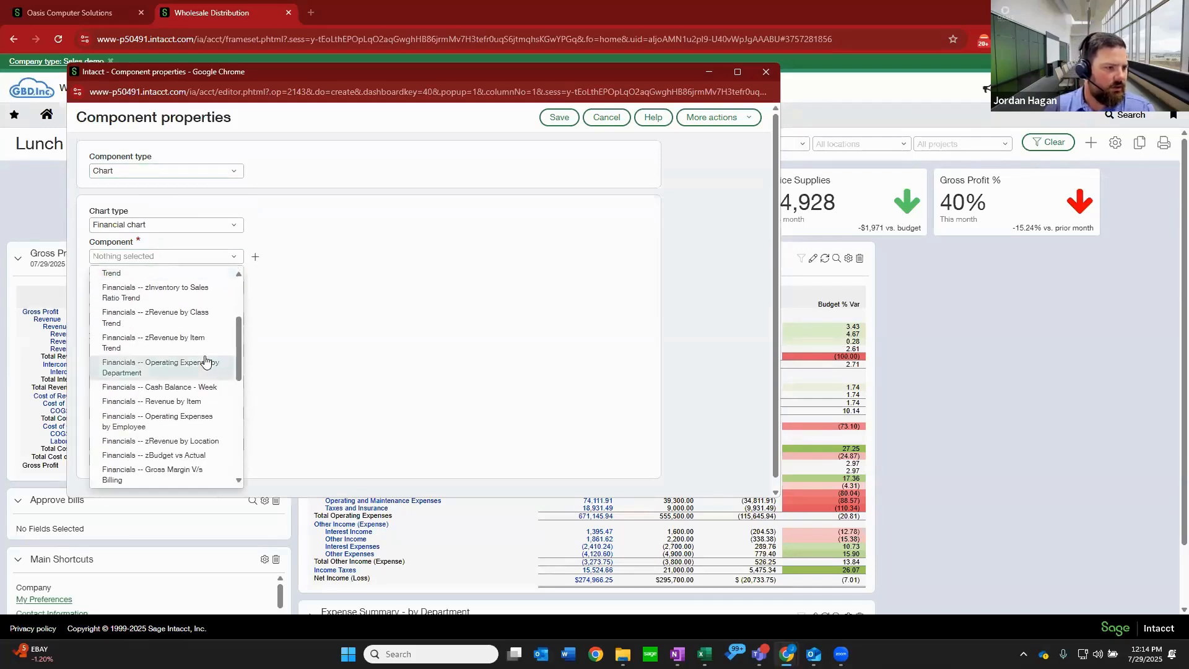
pyautogui.scroll(-5, 206, 361)
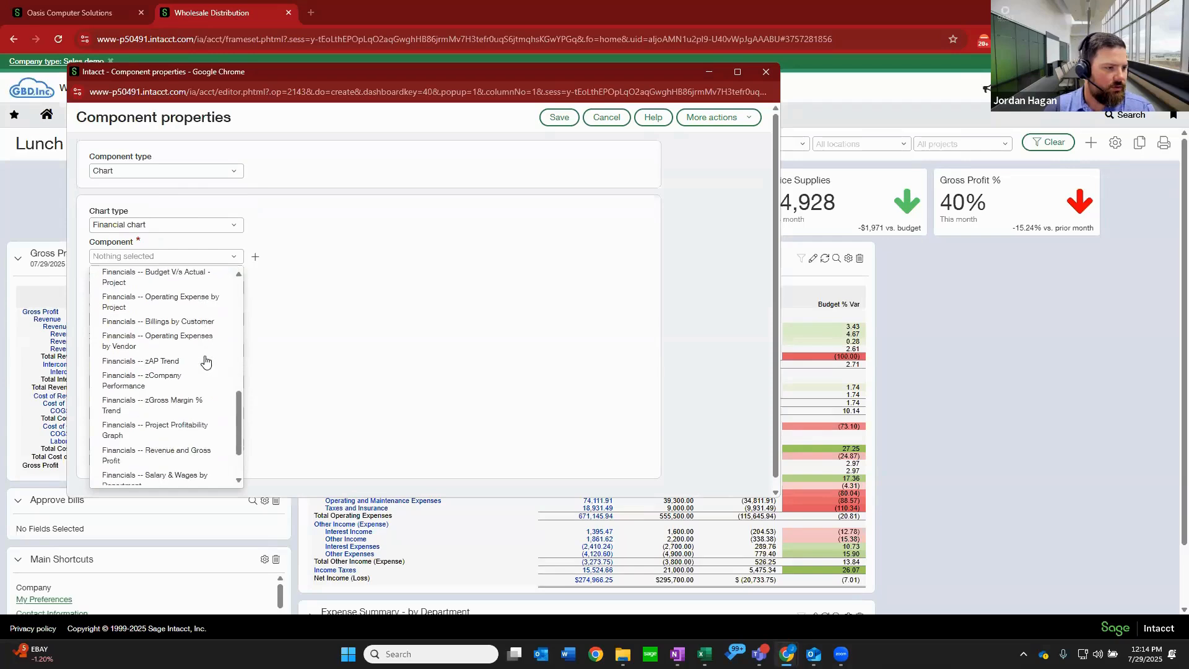
pyautogui.scroll(-2, 206, 361)
pyautogui.scroll(-1, 206, 361)
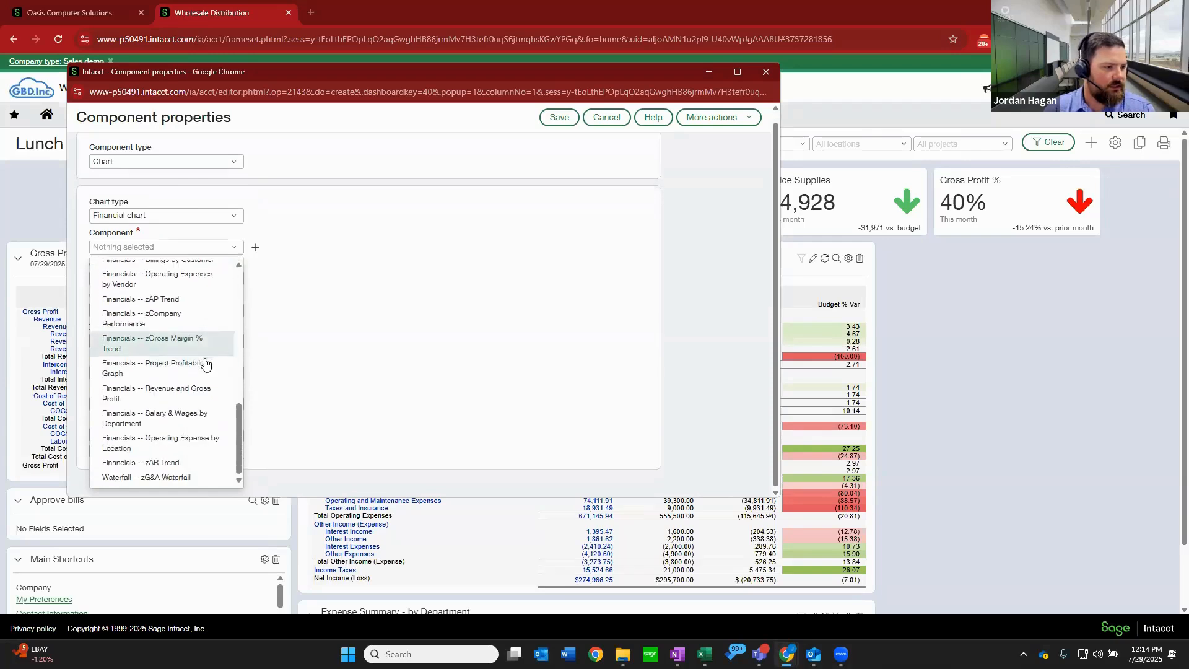
pyautogui.click(179, 465)
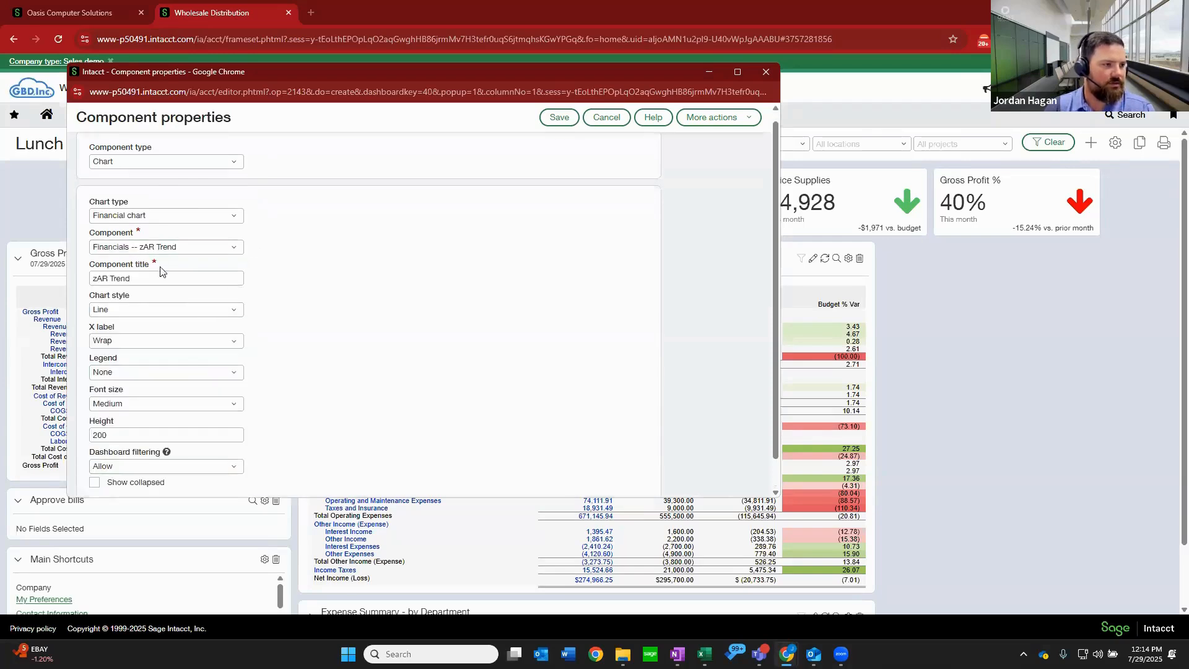
# Retitle the chart component "AR Trend" and save it to the dashboard.
pyautogui.click(108, 279)
pyautogui.click(98, 278)
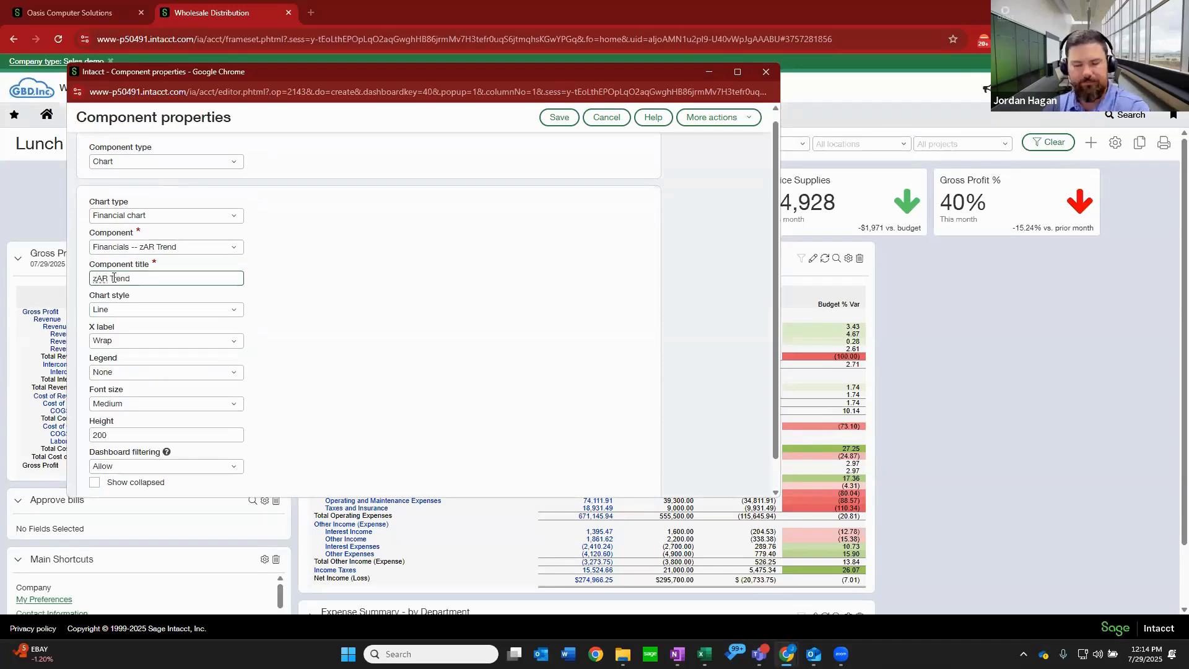
pyautogui.press('BackSpace')
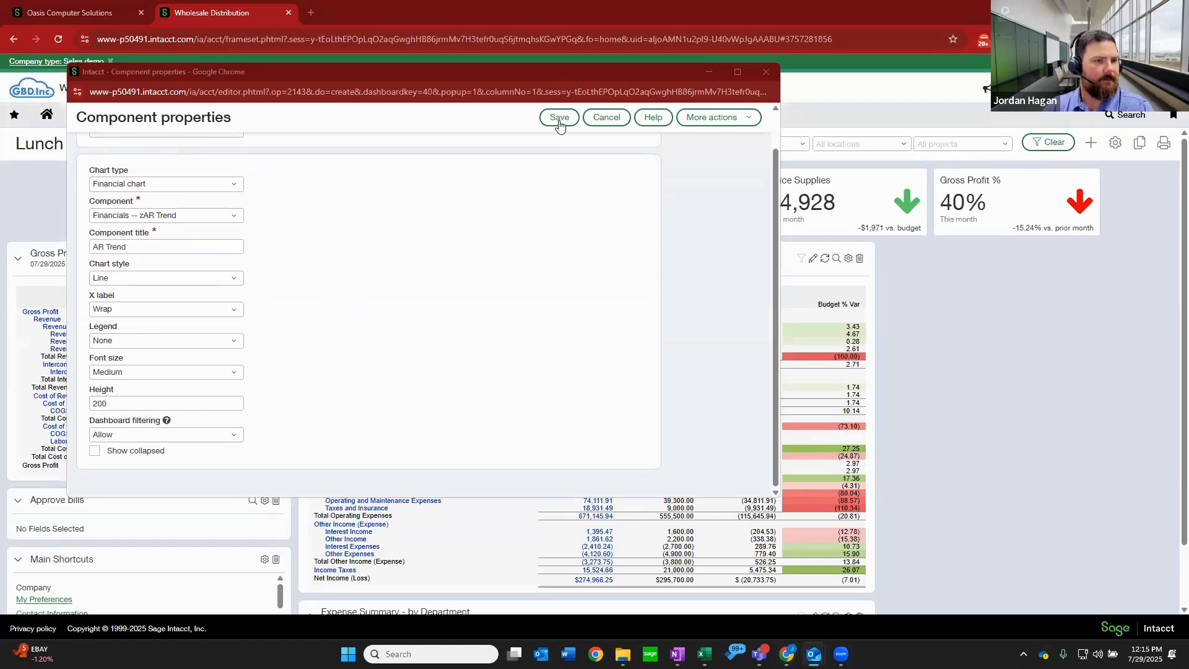
pyautogui.click(559, 118)
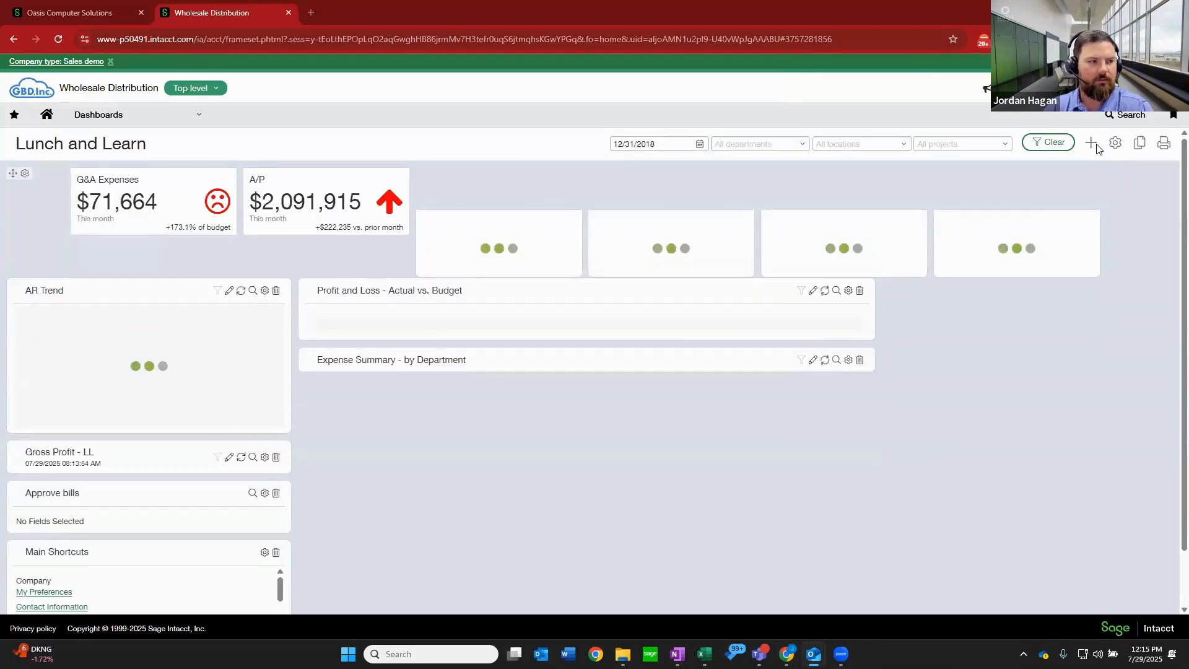
# Add a Chart component using the financial chart "Financials -- zCash Balance Trend" and save it to the dashboard.
pyautogui.click(1092, 143)
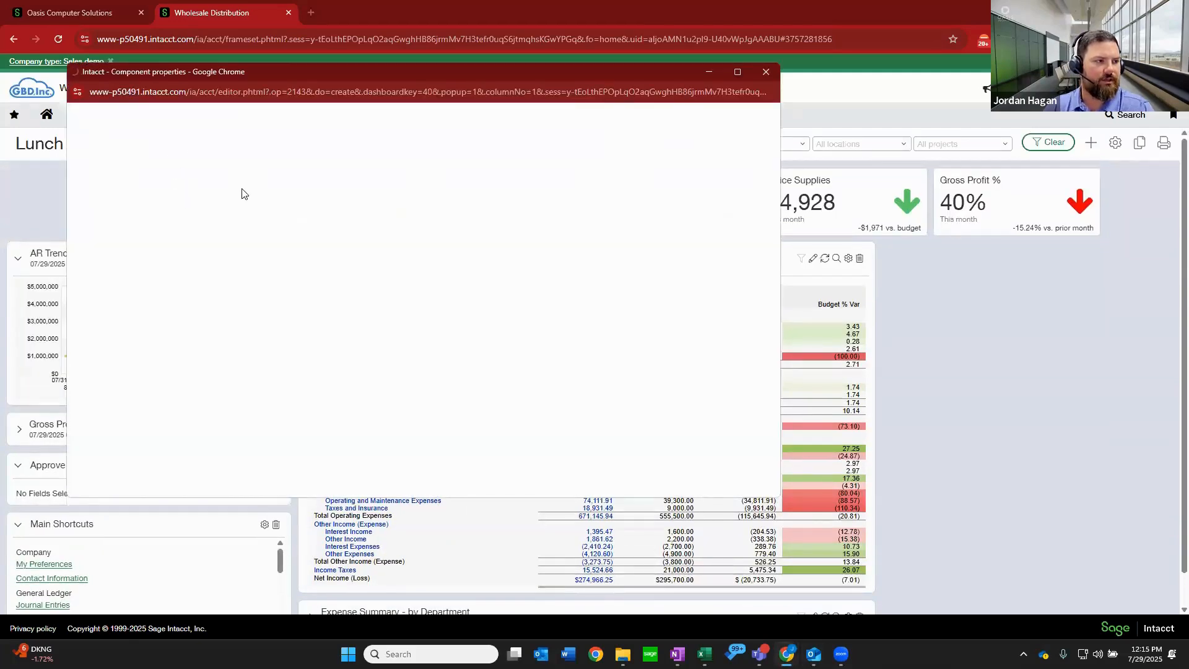
pyautogui.click(232, 173)
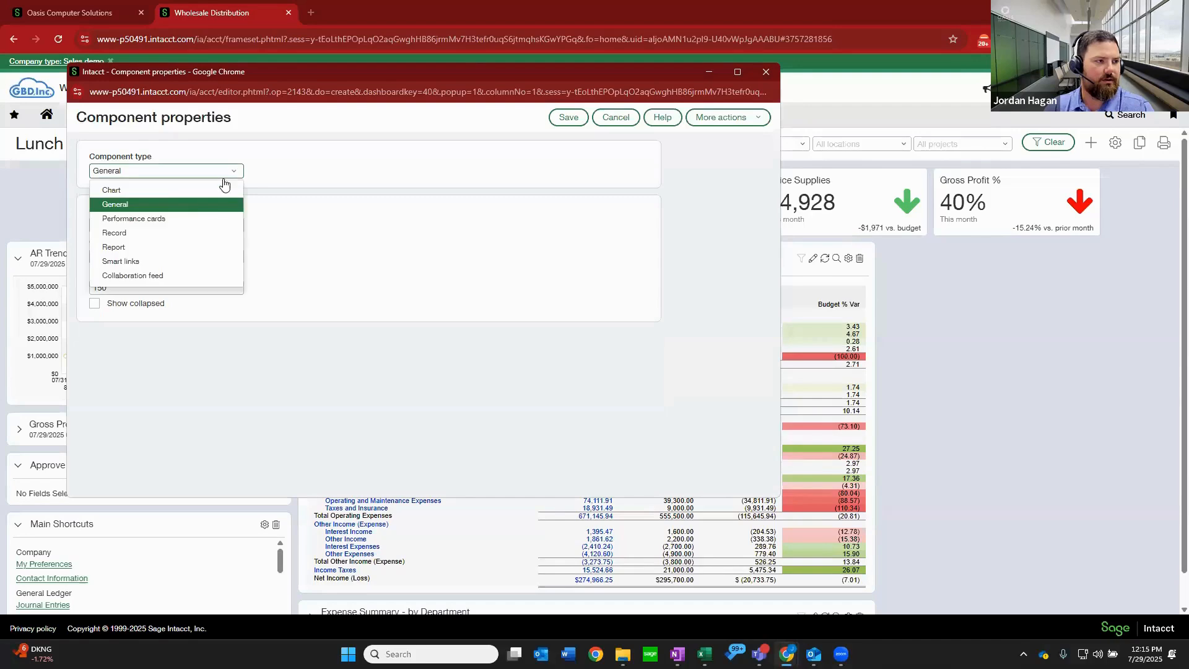
pyautogui.click(181, 191)
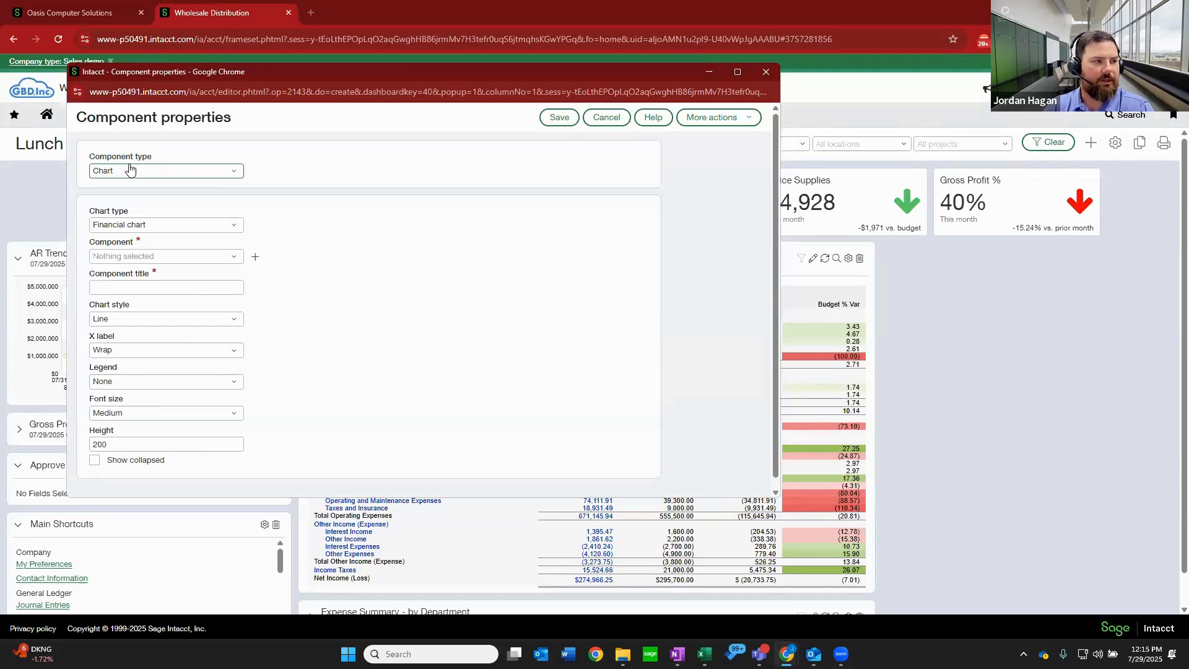
pyautogui.click(229, 257)
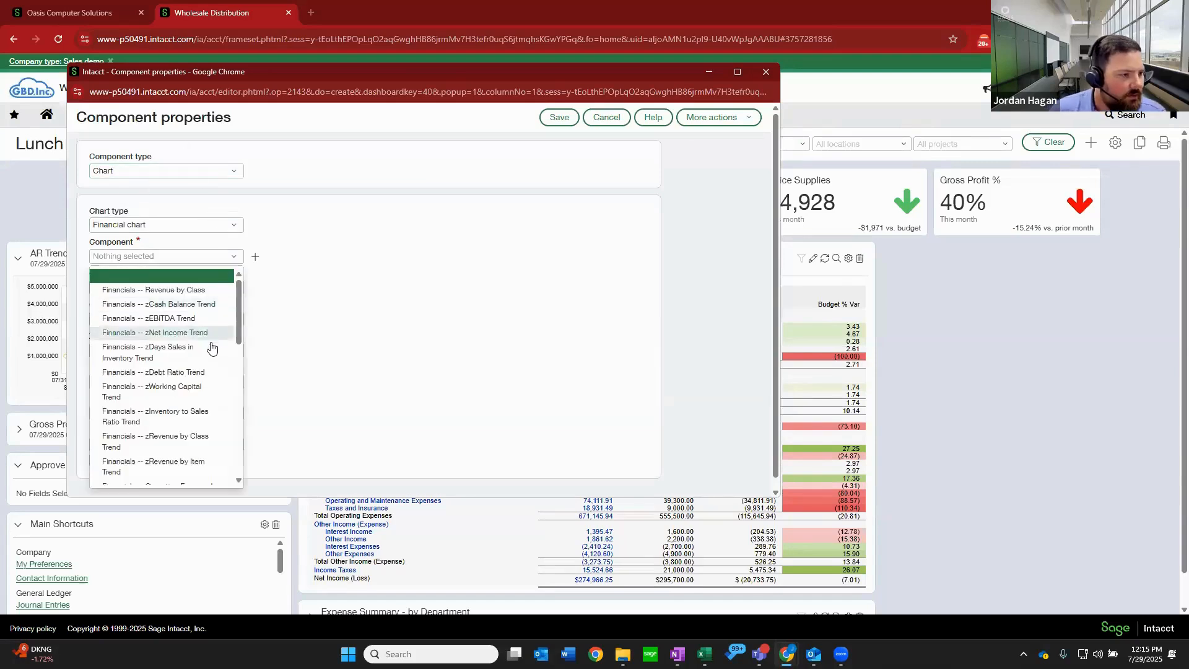
pyautogui.scroll(-1, 210, 345)
pyautogui.scroll(-3, 211, 345)
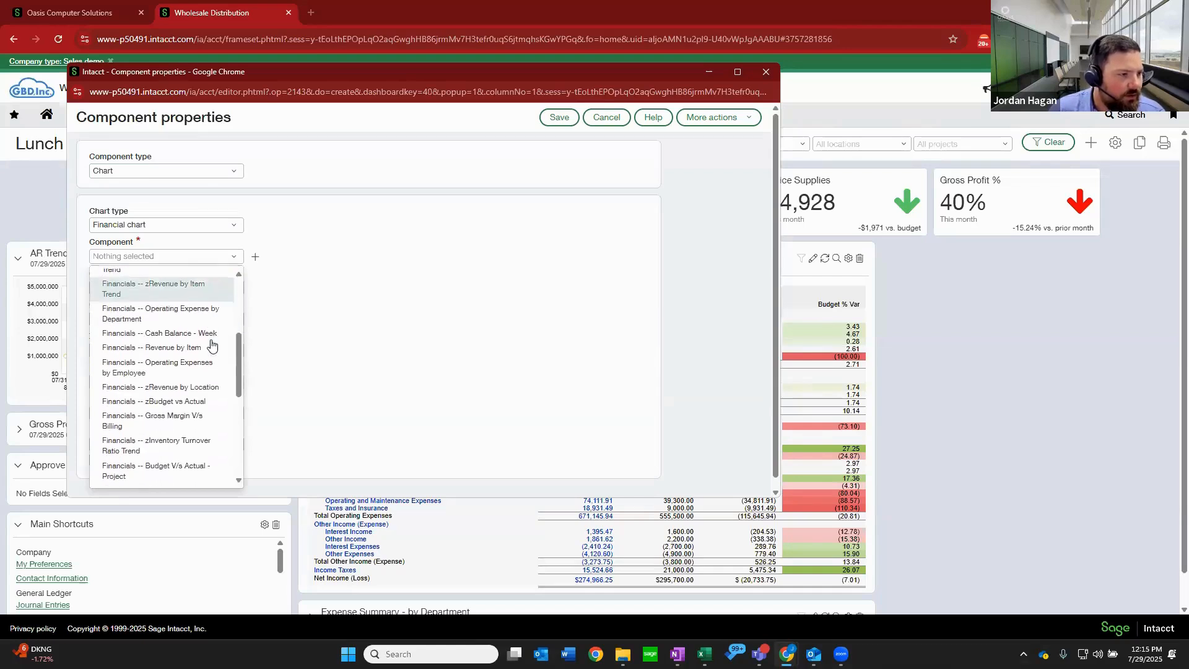
pyautogui.scroll(-3, 214, 347)
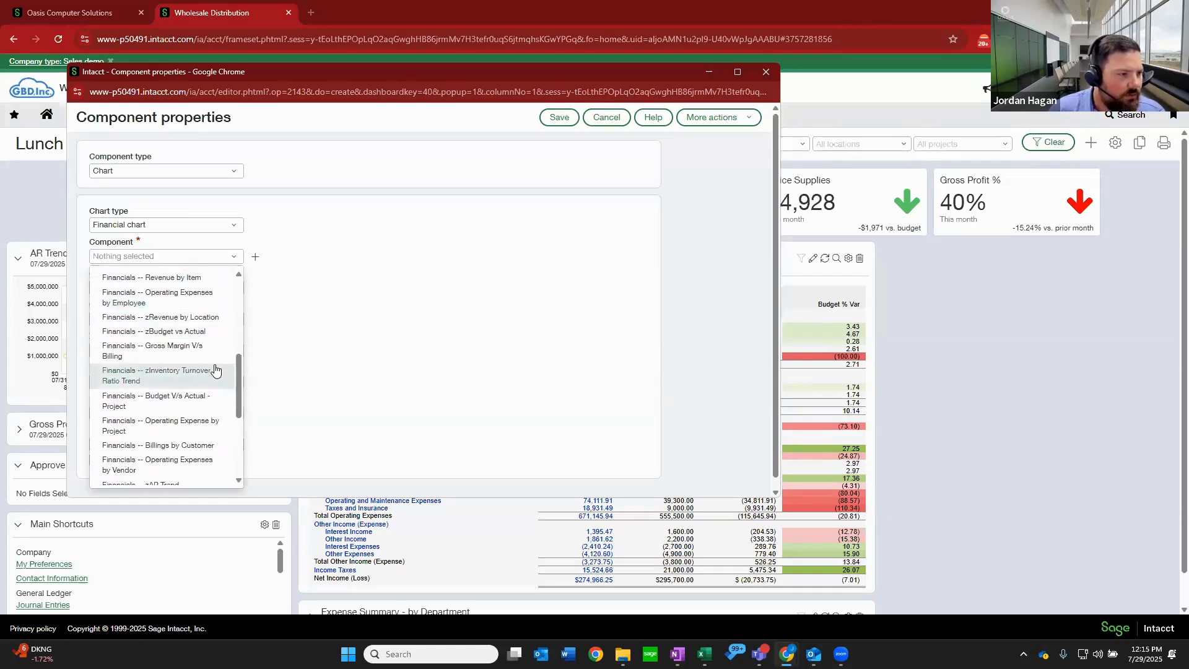
pyautogui.scroll(-2, 214, 347)
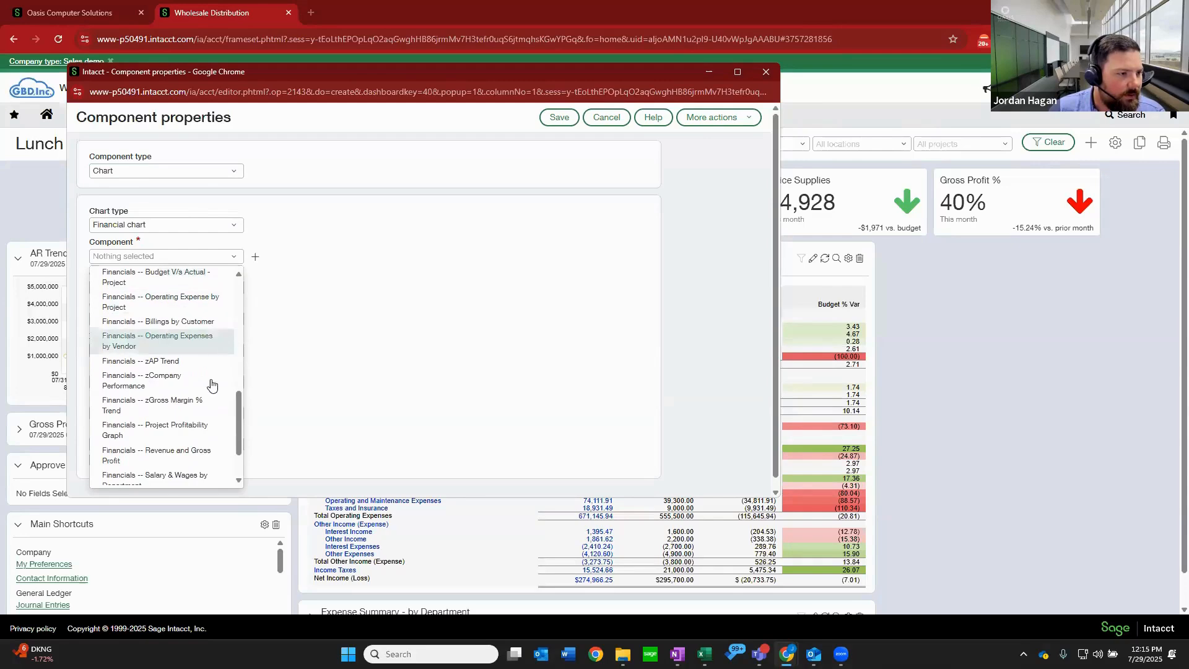
pyautogui.scroll(-2, 215, 387)
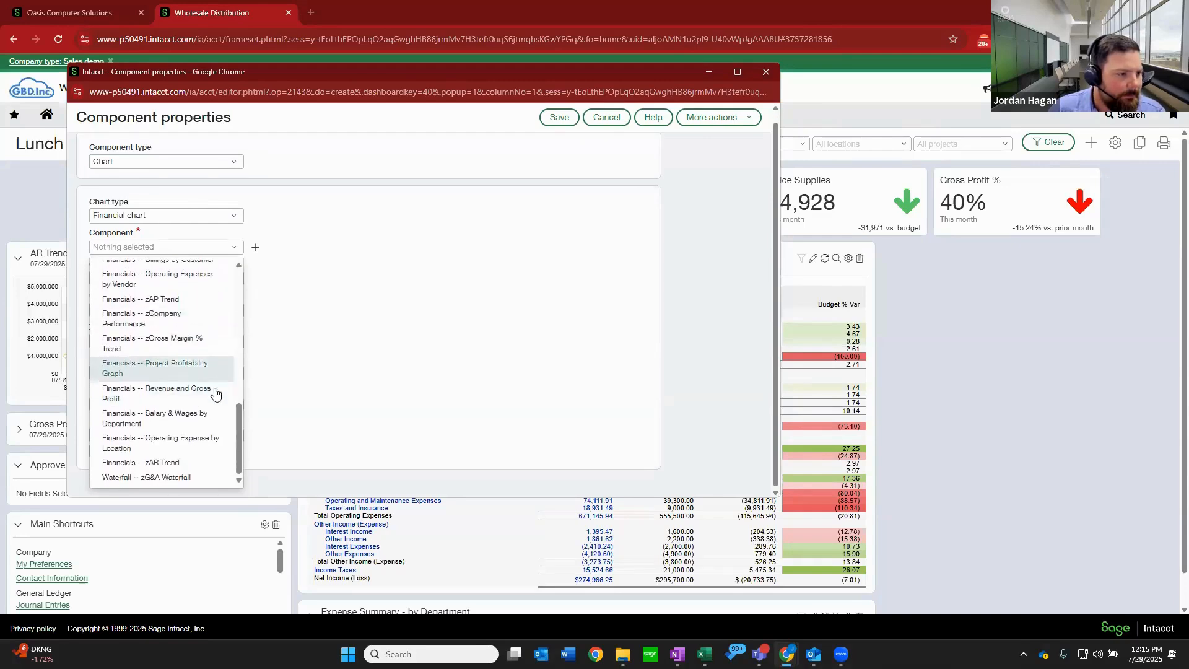
pyautogui.scroll(5, 201, 443)
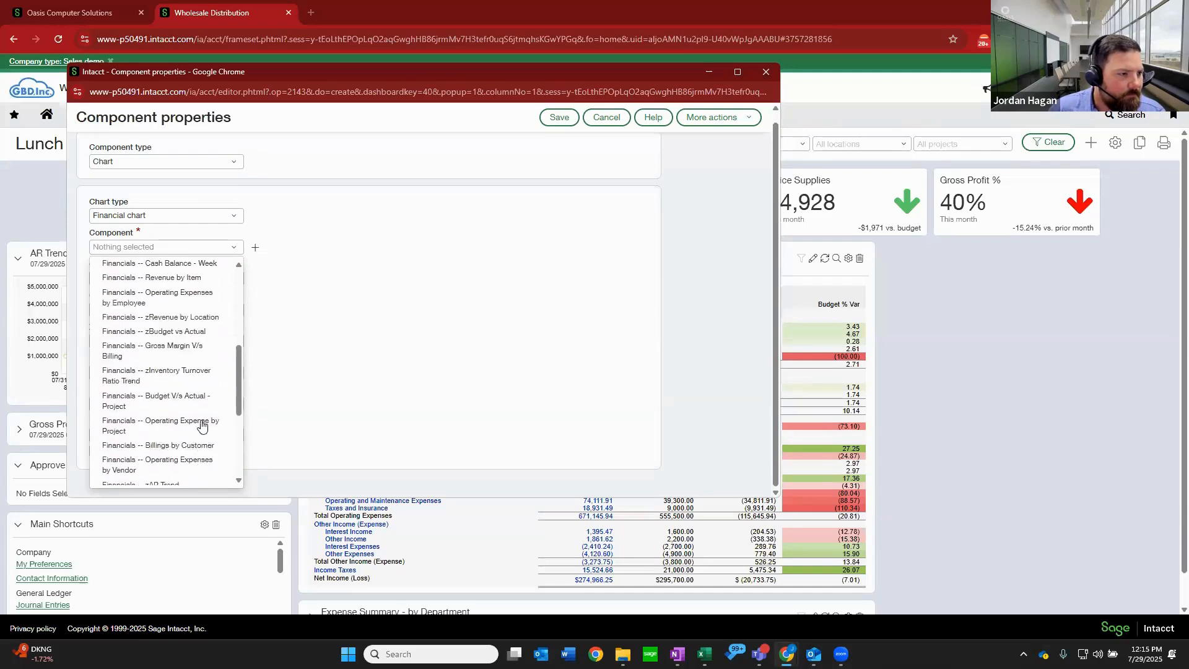
pyautogui.scroll(3, 186, 378)
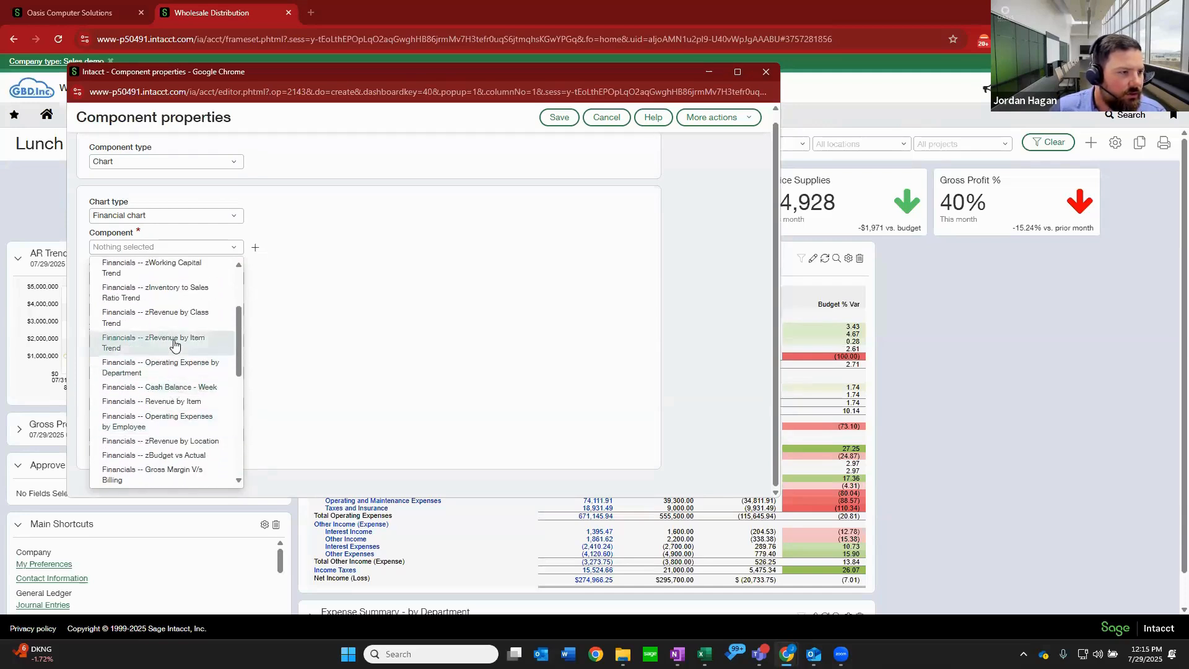
pyautogui.scroll(4, 179, 347)
pyautogui.click(185, 296)
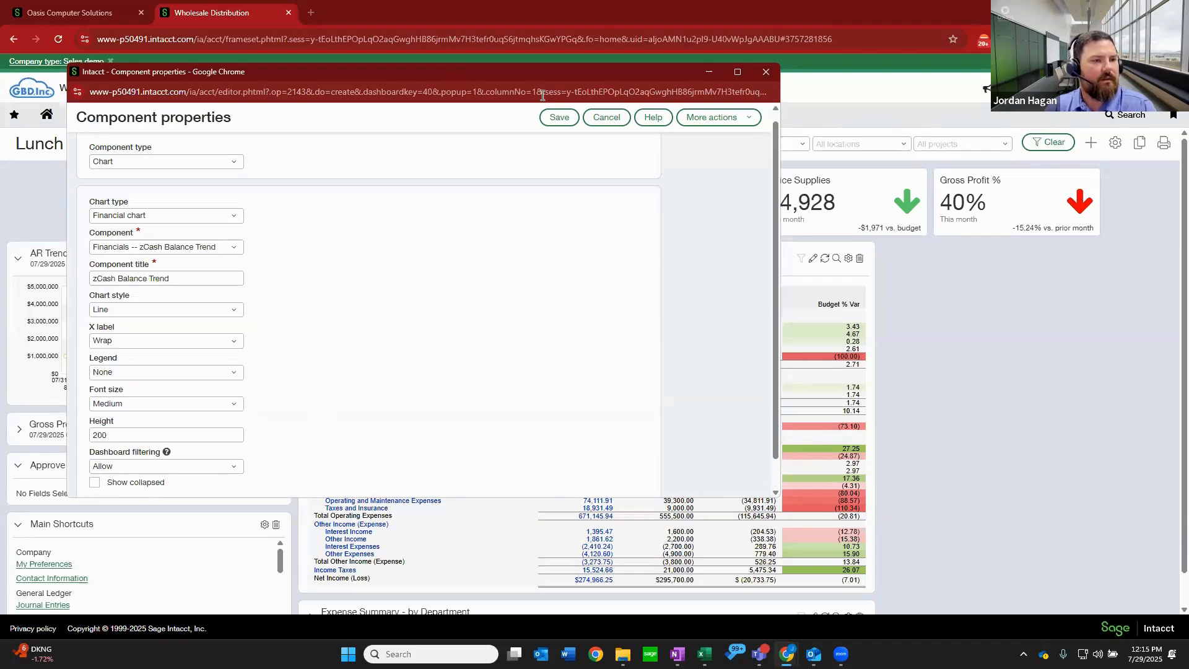
pyautogui.click(559, 117)
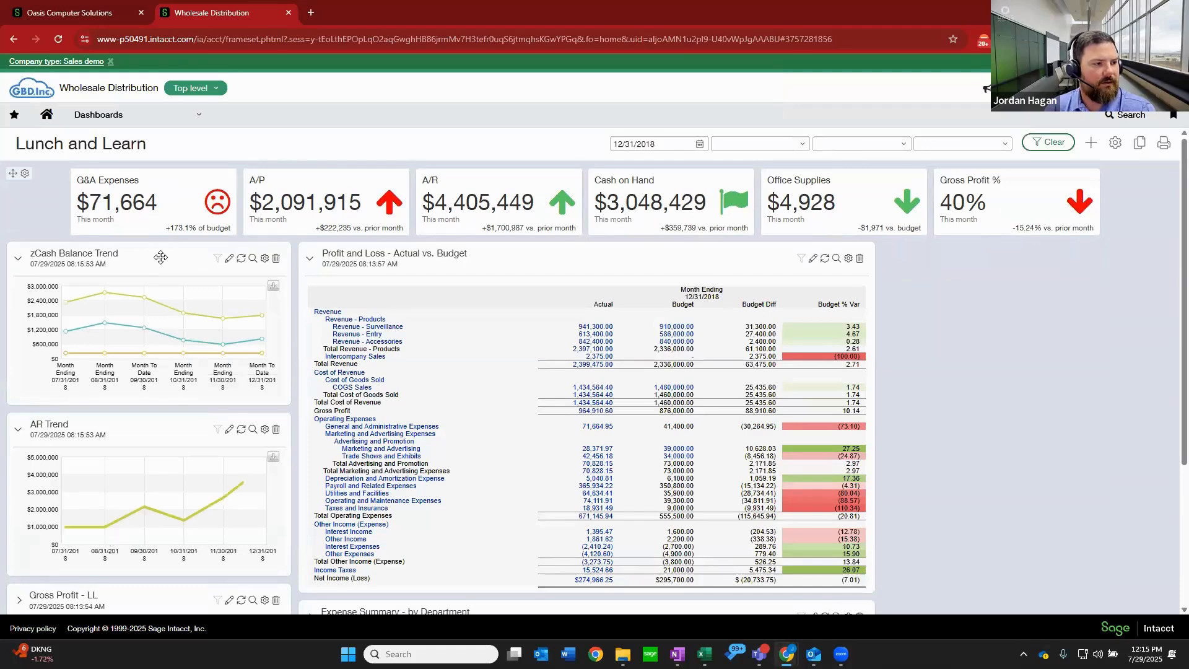
# Move the zCash Balance Trend chart to the third column with AR Trend beneath it, and expand the Gross Profit - LL component.
pyautogui.moveTo(75, 254); pyautogui.dragTo(1062, 244)
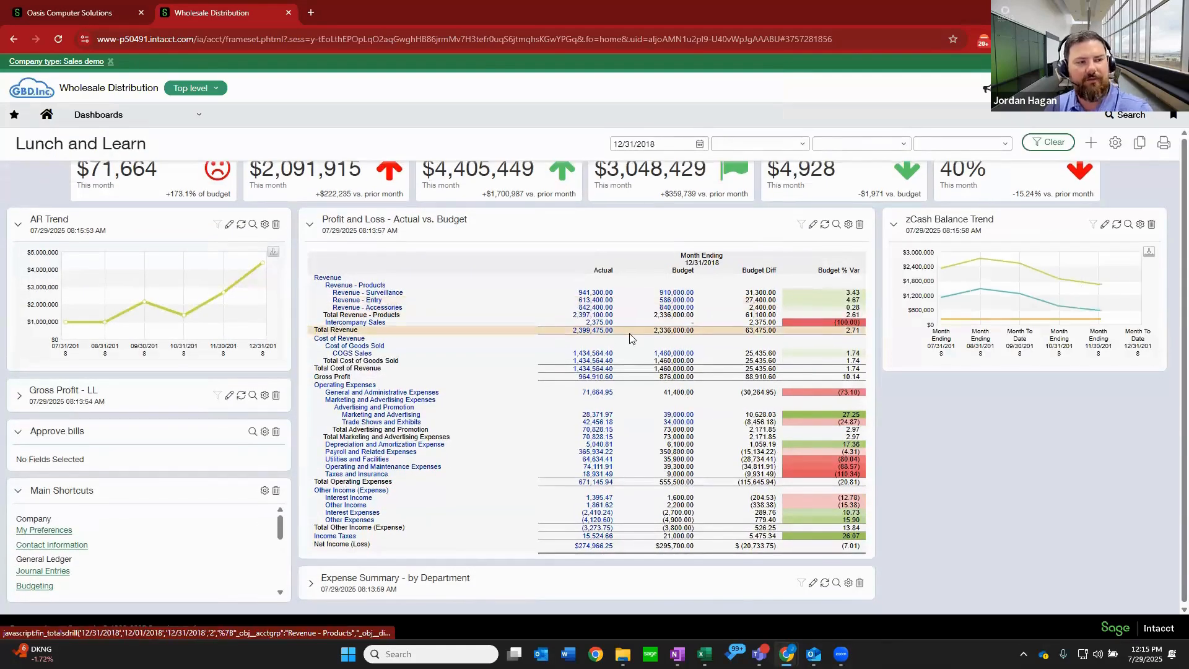
pyautogui.scroll(1, 629, 338)
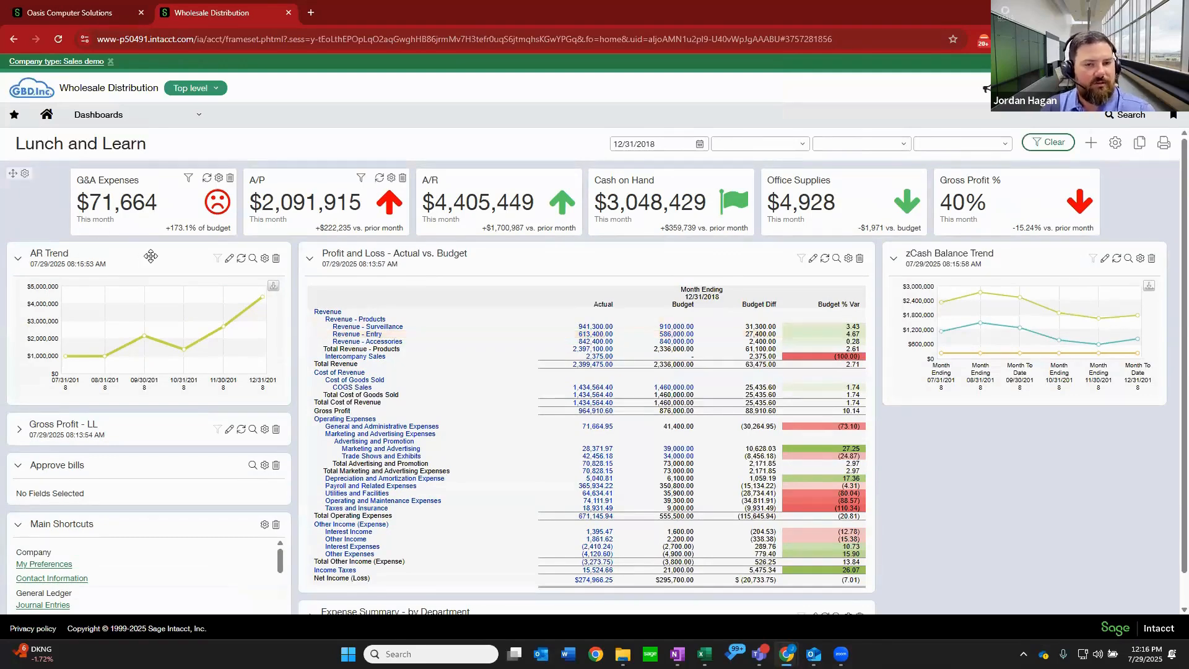
pyautogui.moveTo(150, 256); pyautogui.dragTo(1030, 388)
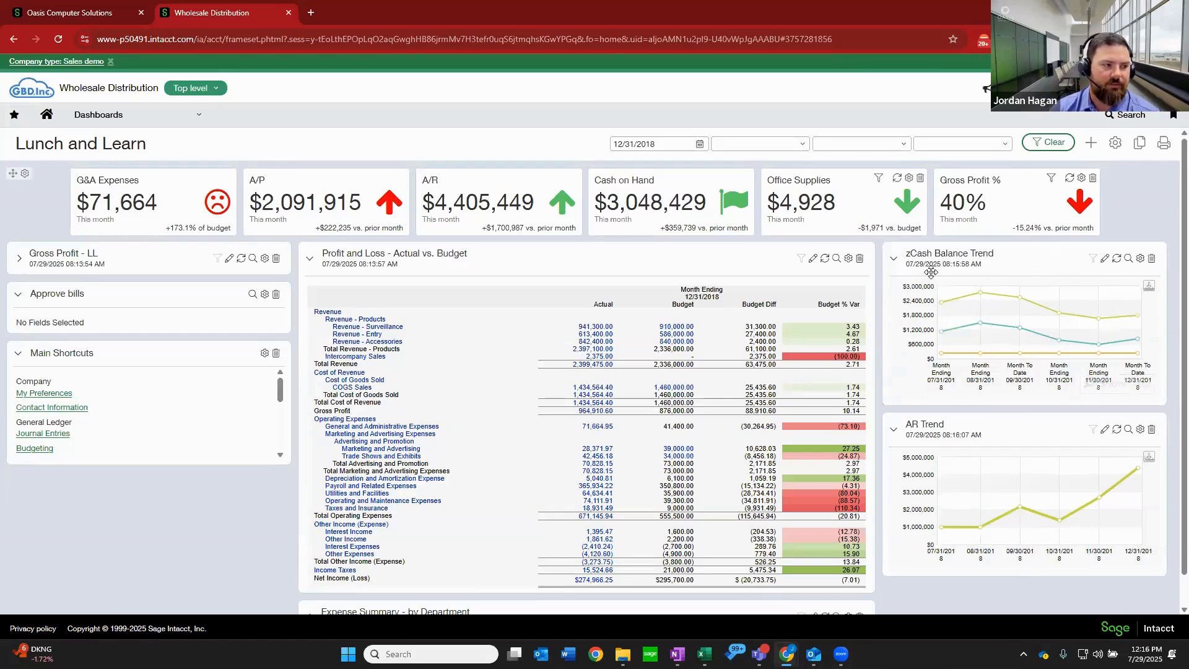
pyautogui.click(19, 260)
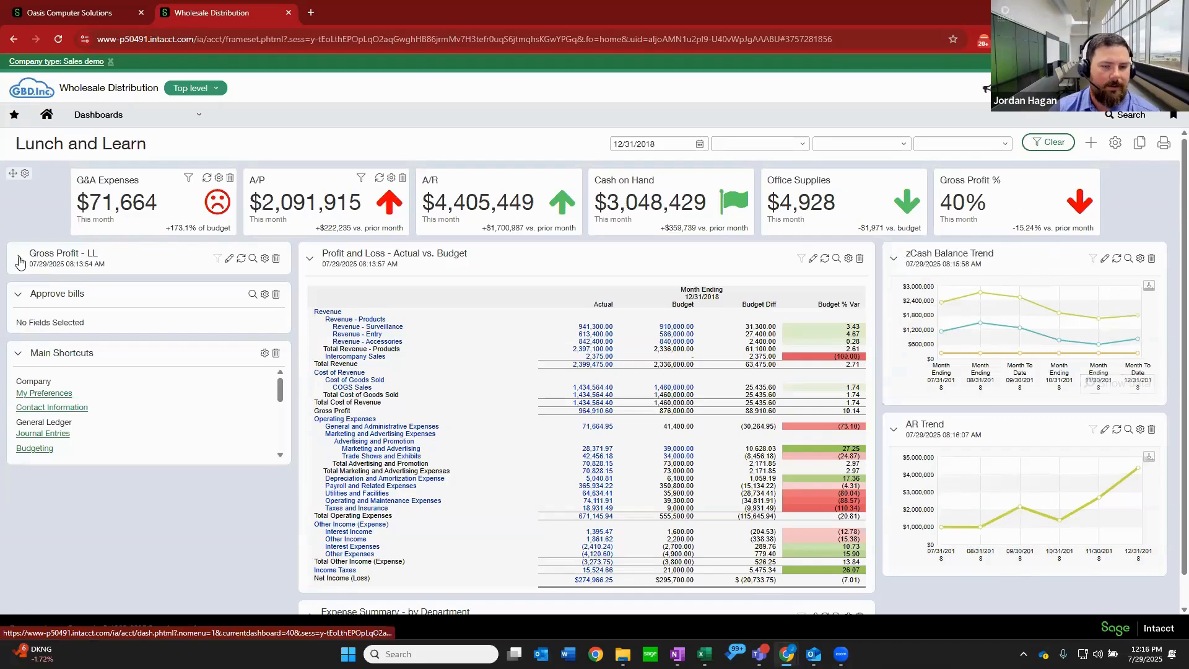
# Drill into the 08/31/2018 checking account point on the zCash Balance Trend chart, then close the detail report.
pyautogui.click(980, 297)
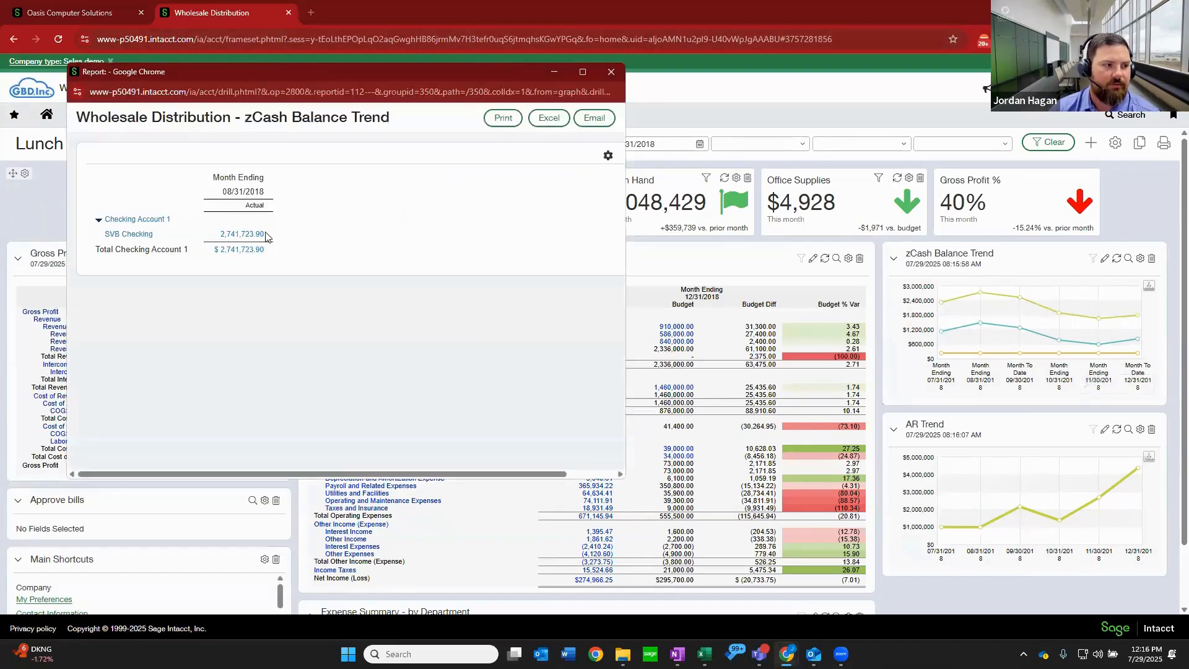
pyautogui.click(611, 72)
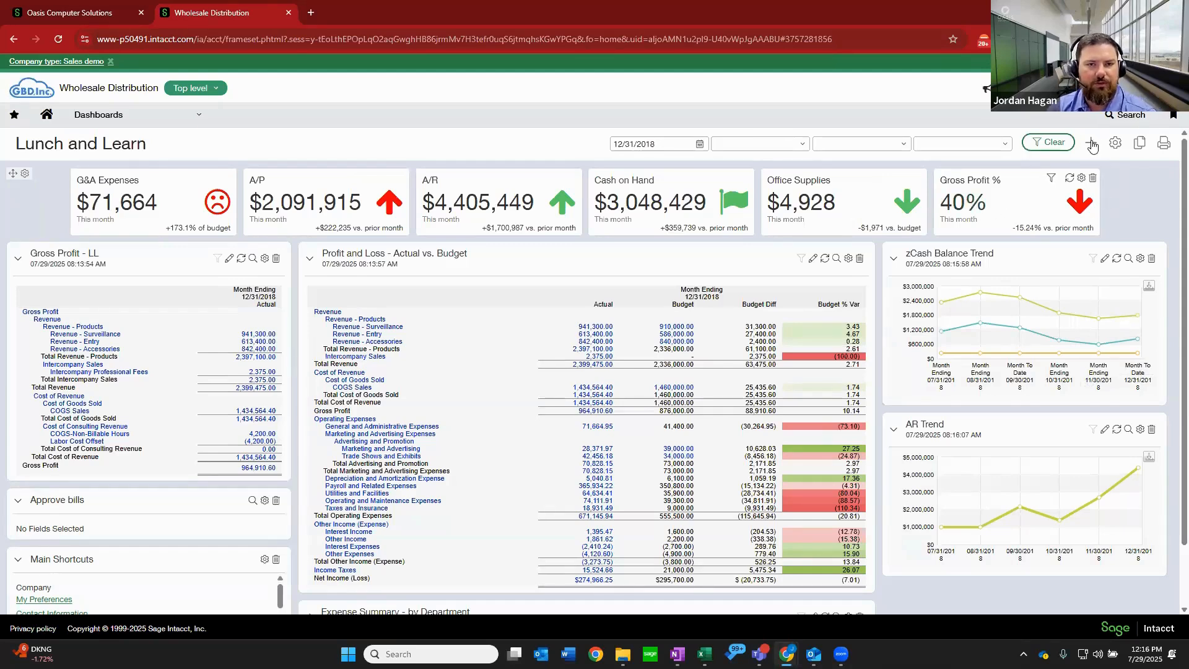
# Open the Lunch and Learn dashboard's properties in a maximized window, review the column choices, and set the color to Green.
pyautogui.click(1116, 143)
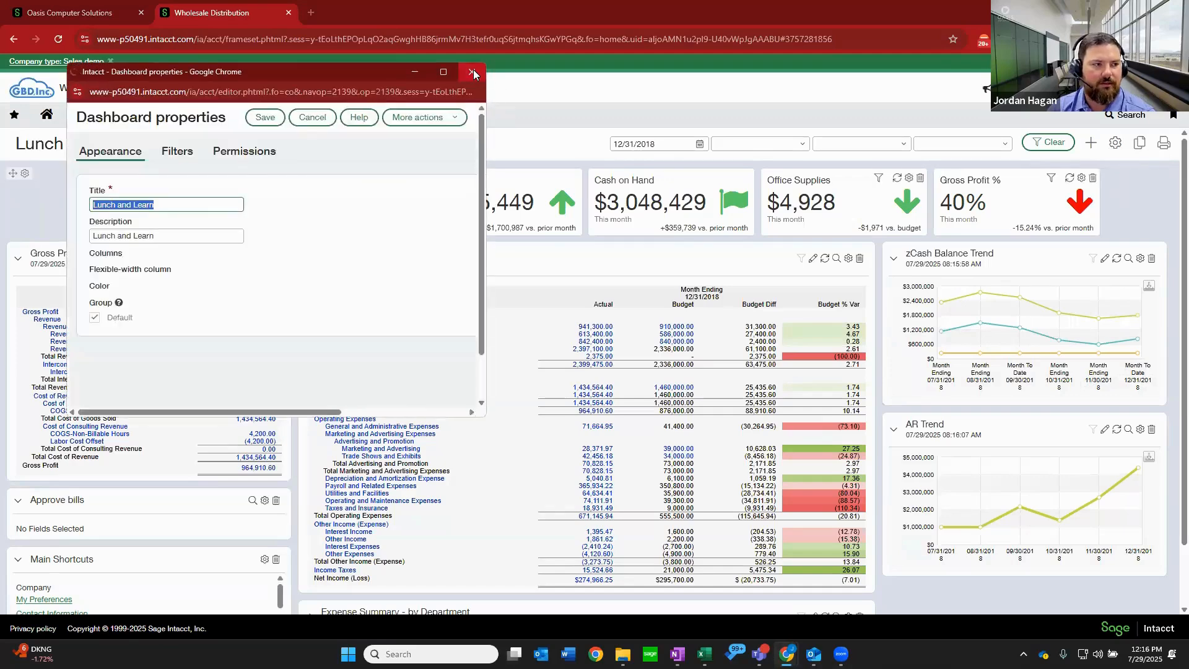
pyautogui.click(472, 73)
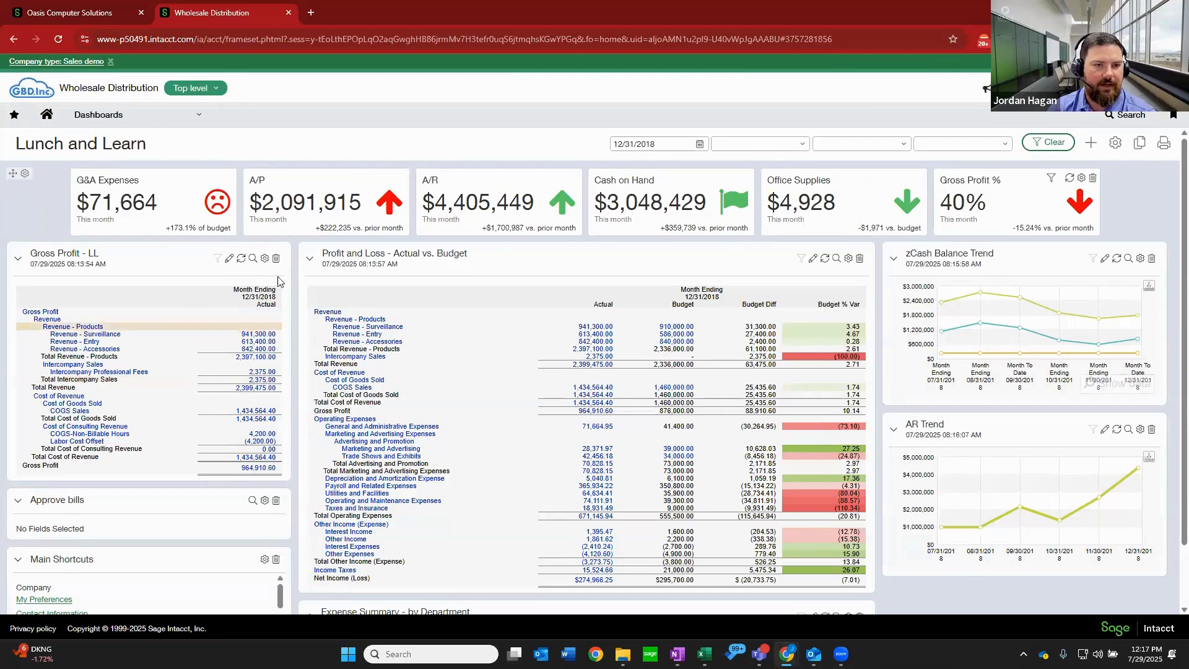
pyautogui.click(1117, 145)
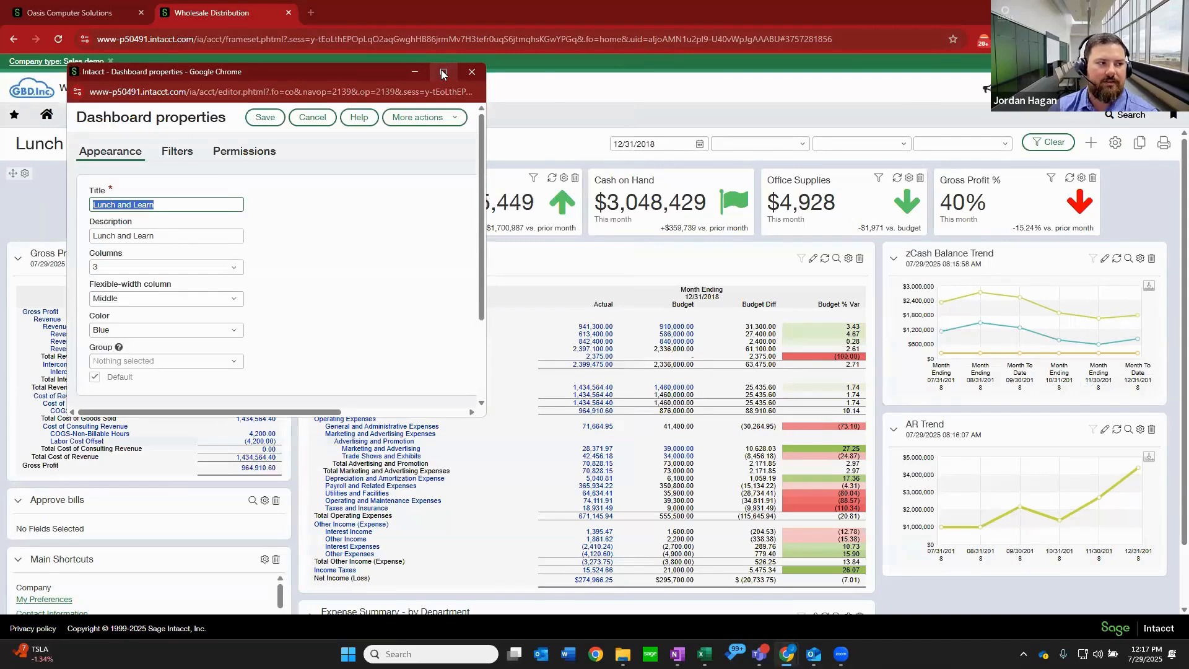
pyautogui.click(442, 73)
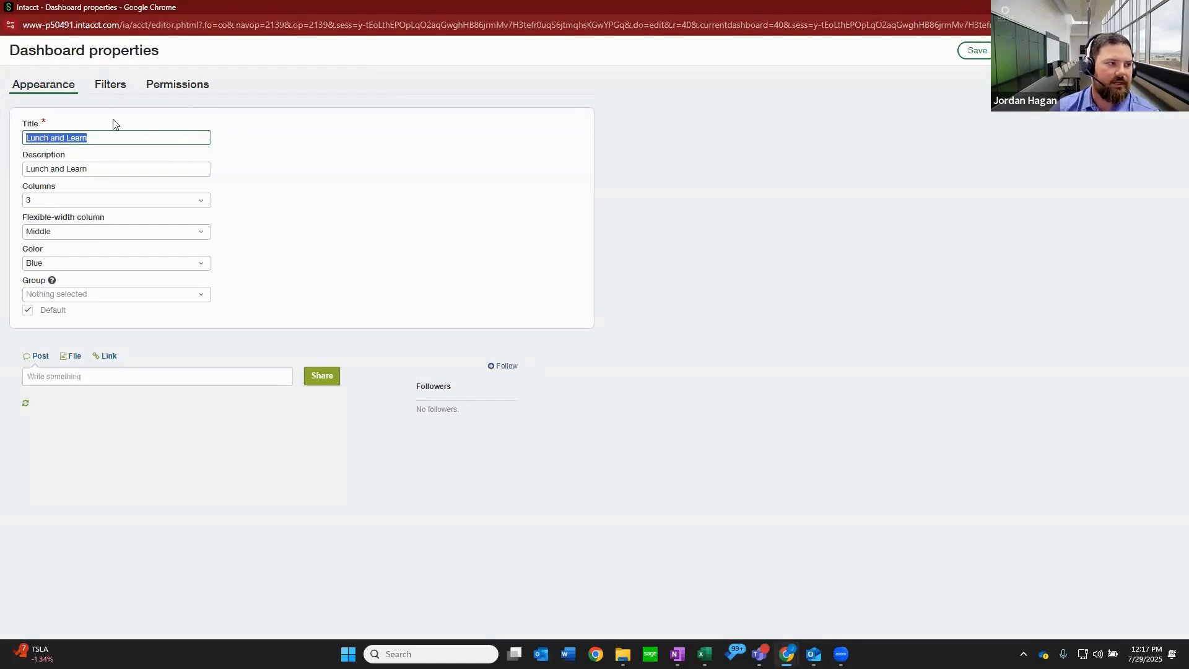
pyautogui.click(94, 139)
pyautogui.moveTo(94, 138); pyautogui.dragTo(8, 143)
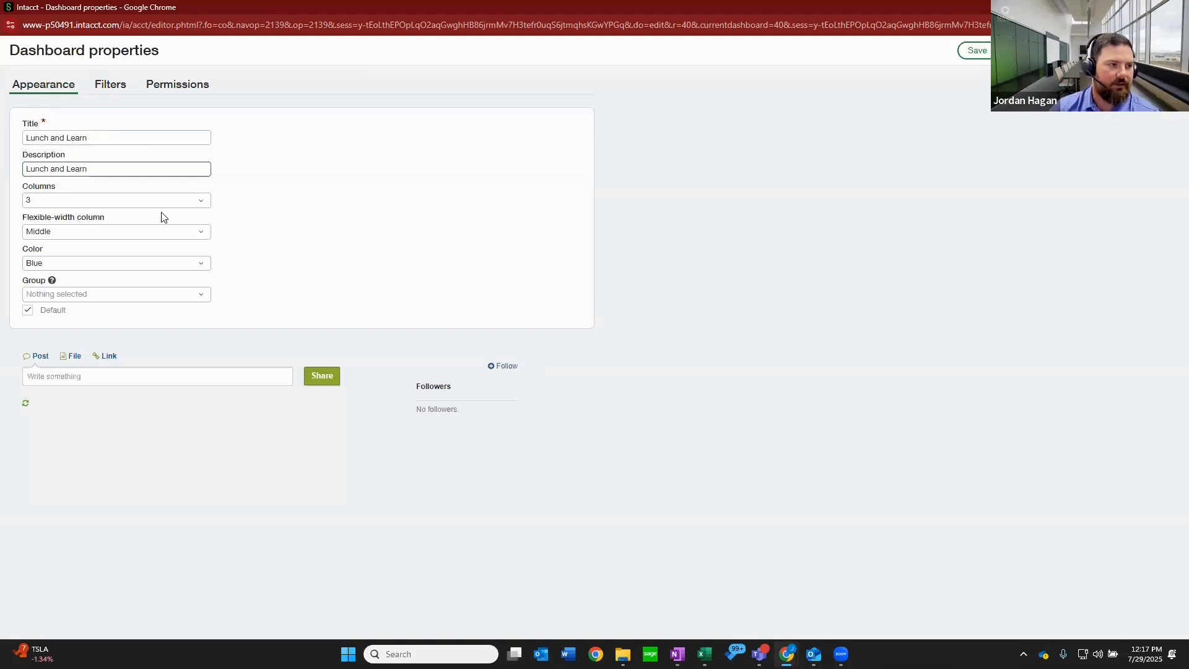
pyautogui.click(189, 202)
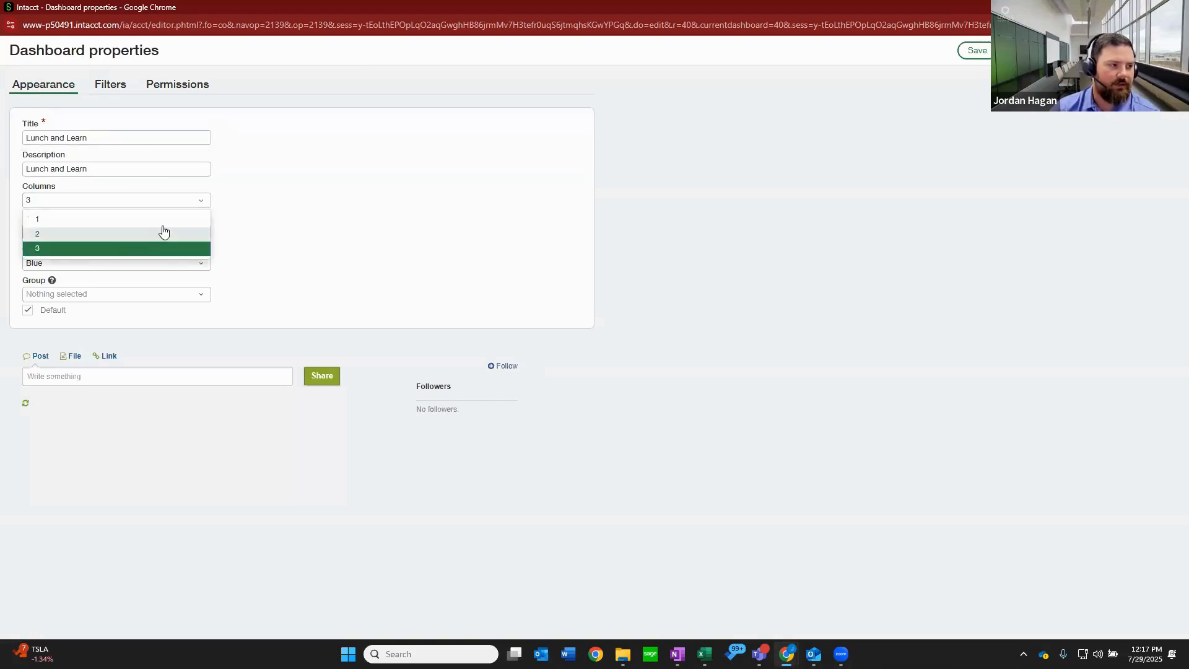
pyautogui.click(242, 204)
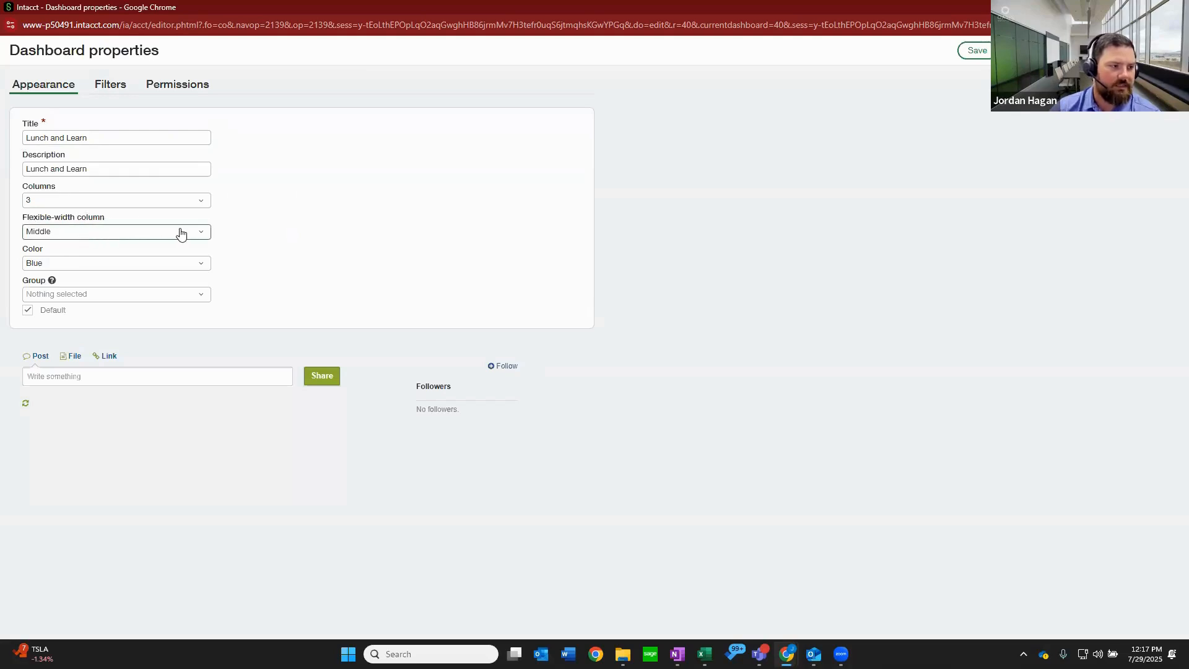
pyautogui.click(198, 270)
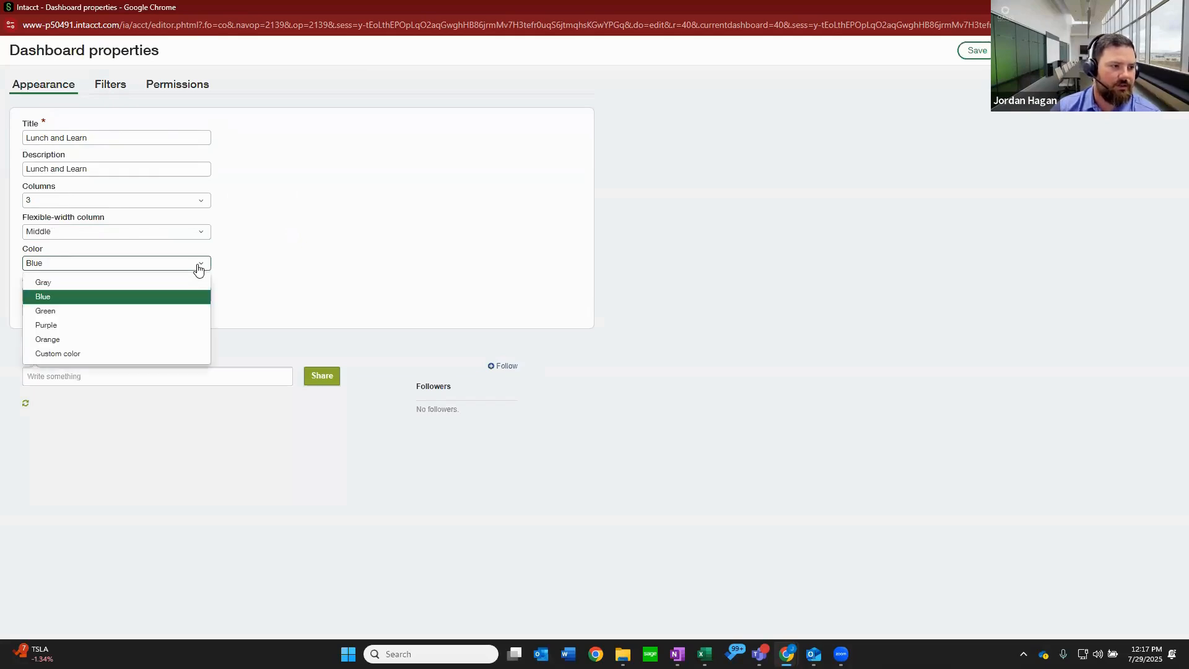
pyautogui.click(97, 312)
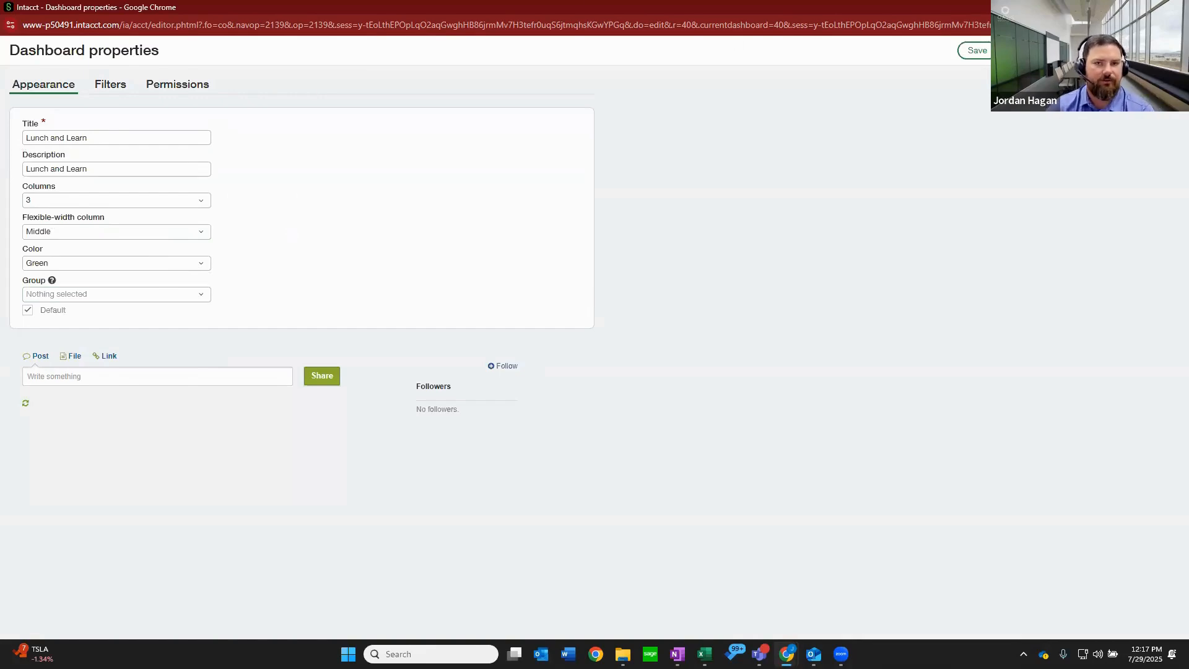
# Examine the dashboard groups in the main navigation, including Operations, and compare them with the Group choices in the dashboard properties.
pyautogui.click(1174, 8)
pyautogui.click(144, 115)
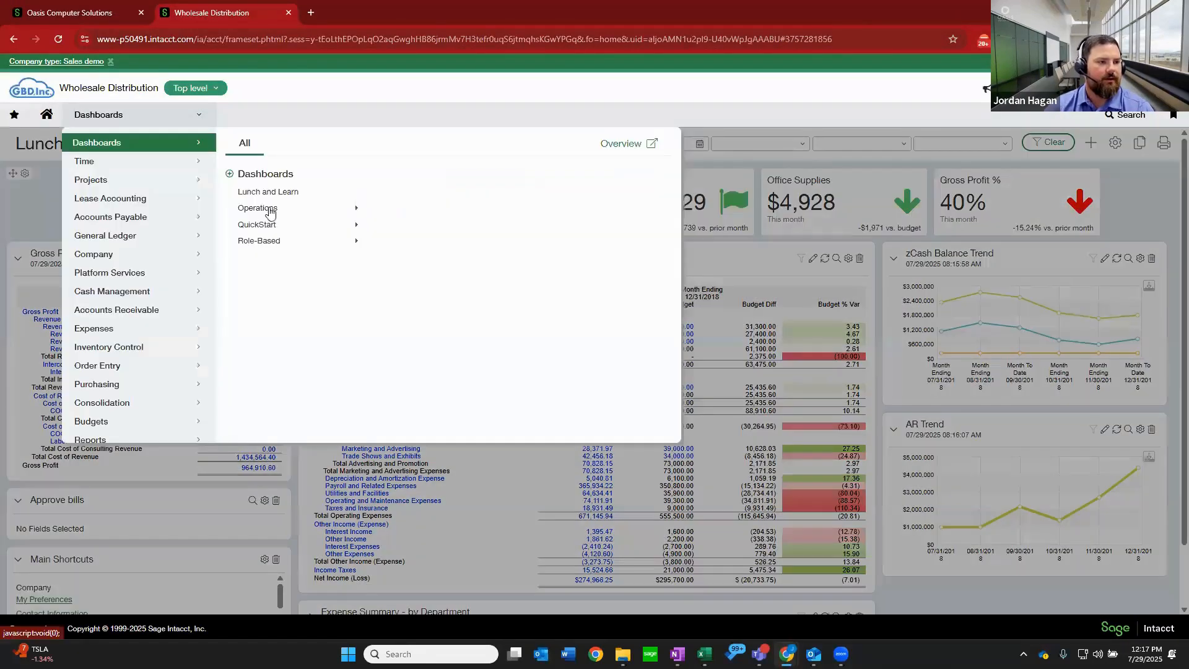
pyautogui.moveTo(327, 212)
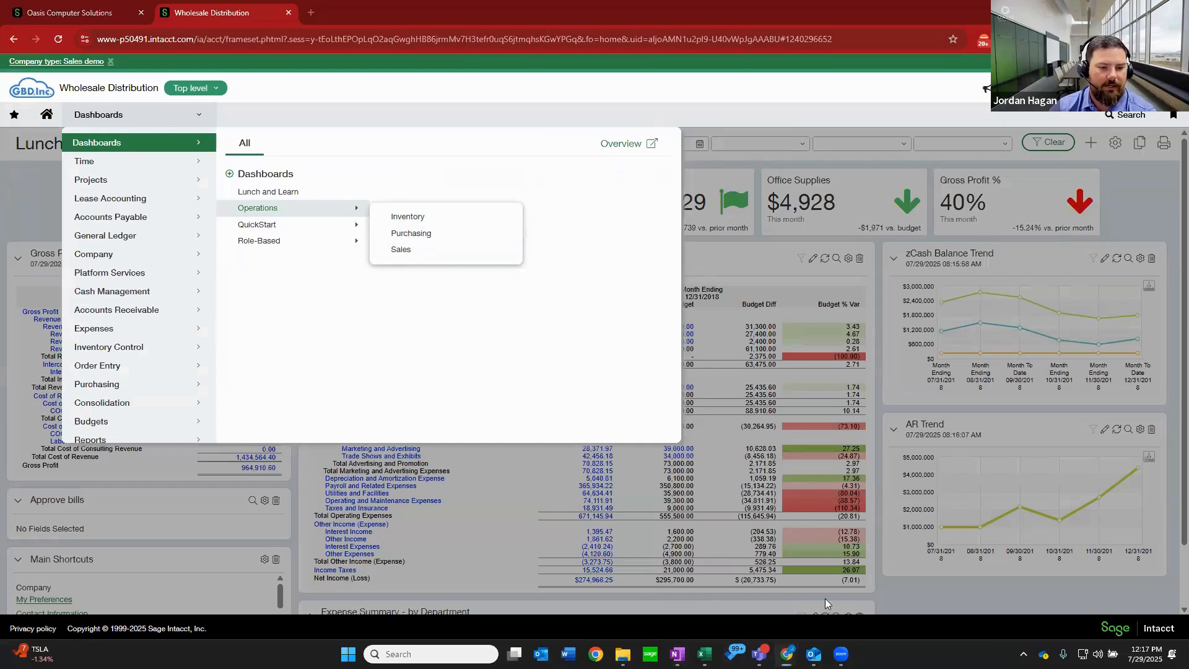
pyautogui.moveTo(786, 654)
pyautogui.click(908, 576)
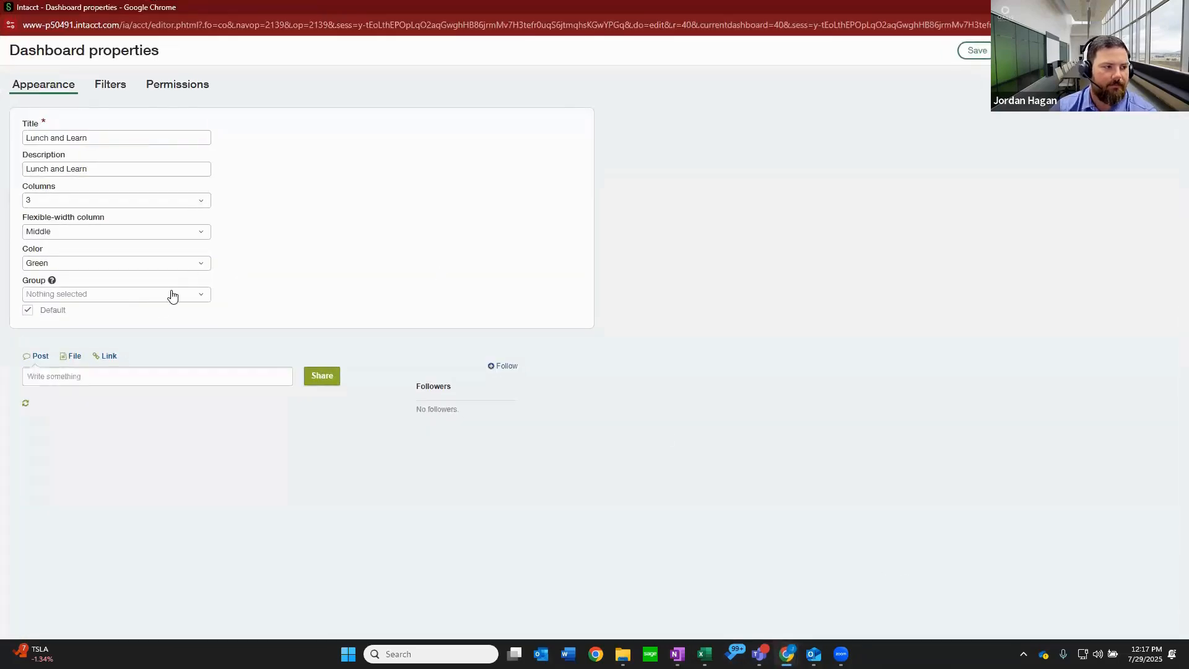
pyautogui.click(202, 295)
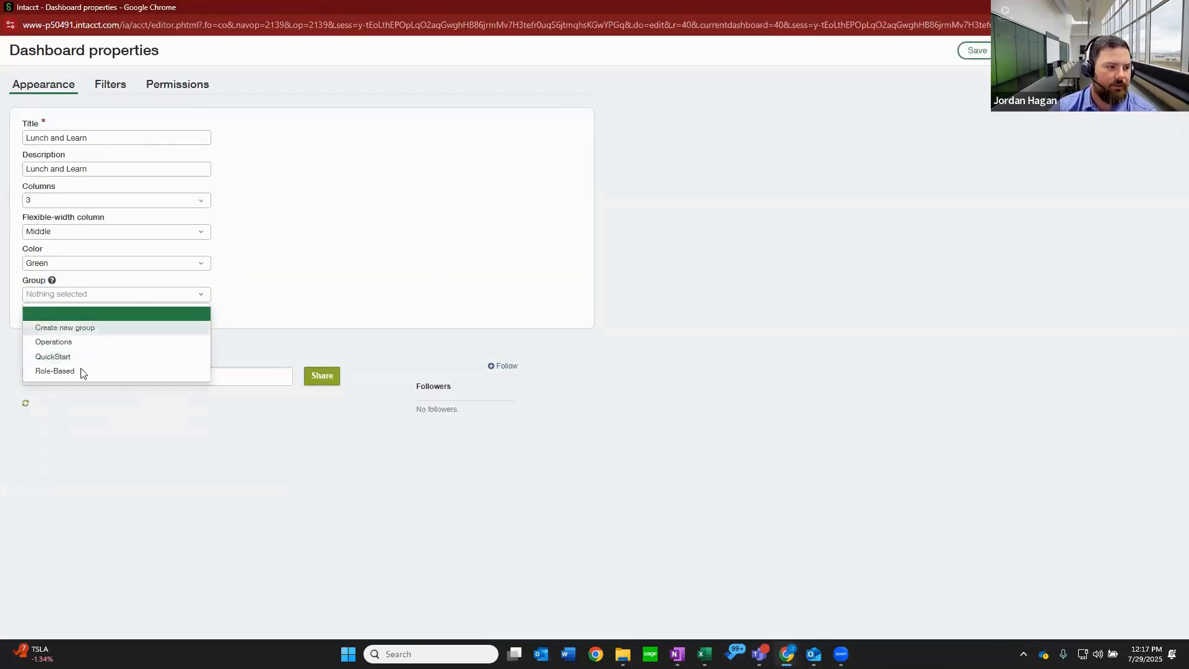
pyautogui.click(278, 258)
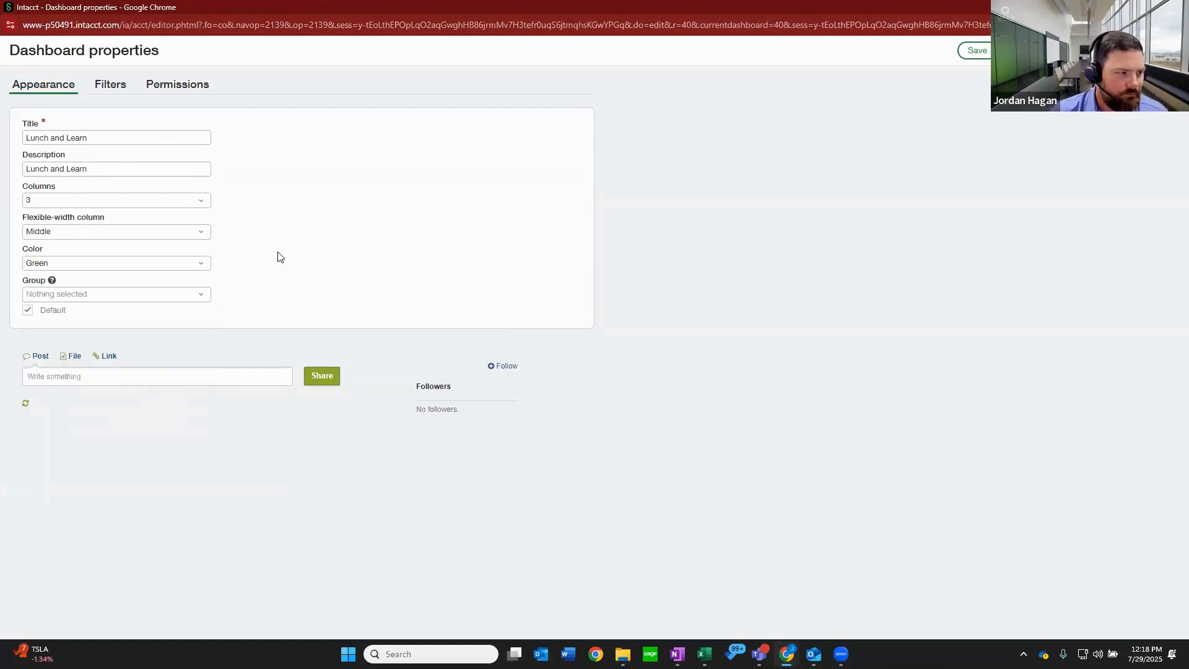
# Display the filter settings in the dashboard properties to review the as-of-date and dimension filters.
pyautogui.click(112, 86)
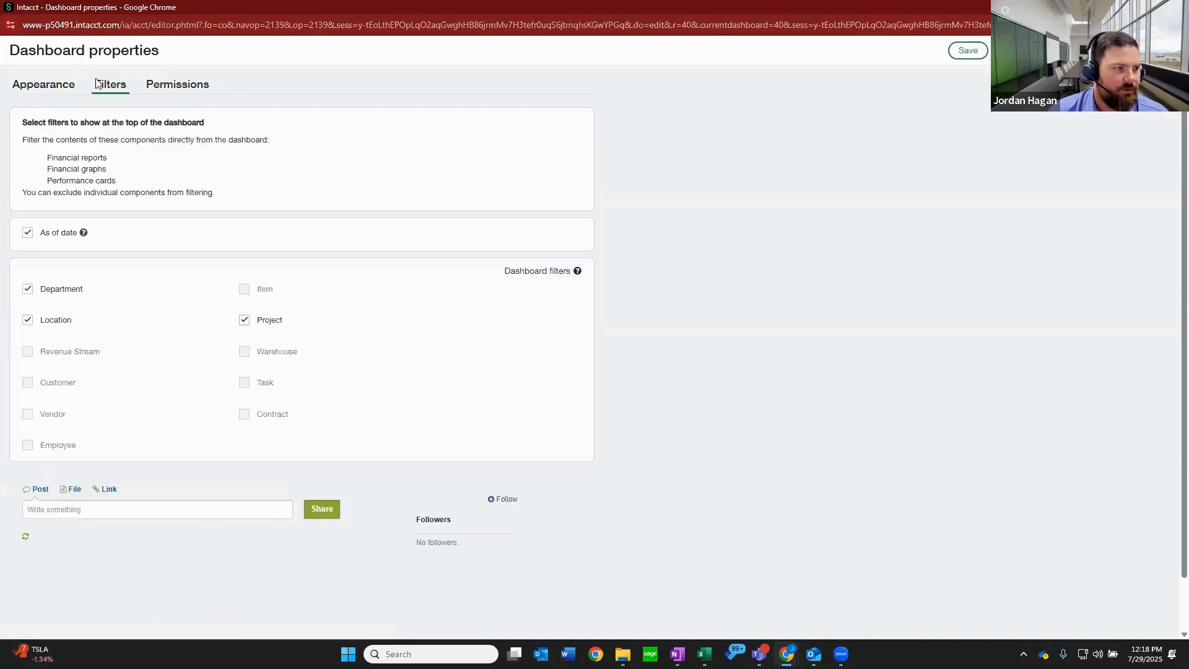
pyautogui.click(65, 87)
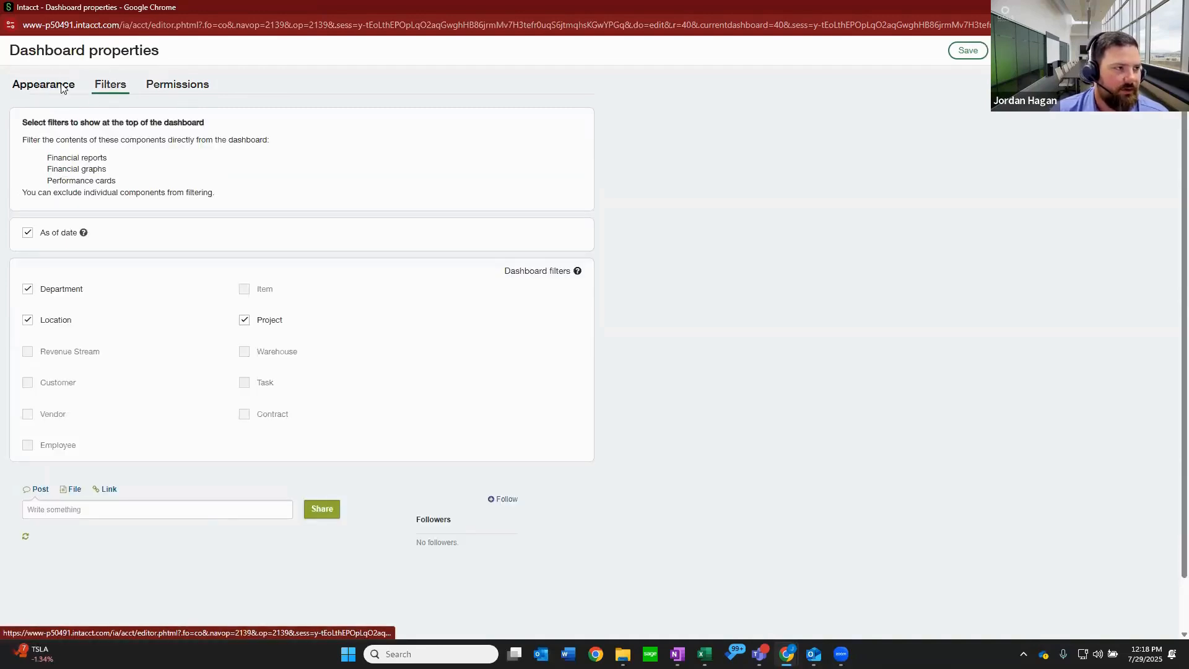
pyautogui.click(109, 90)
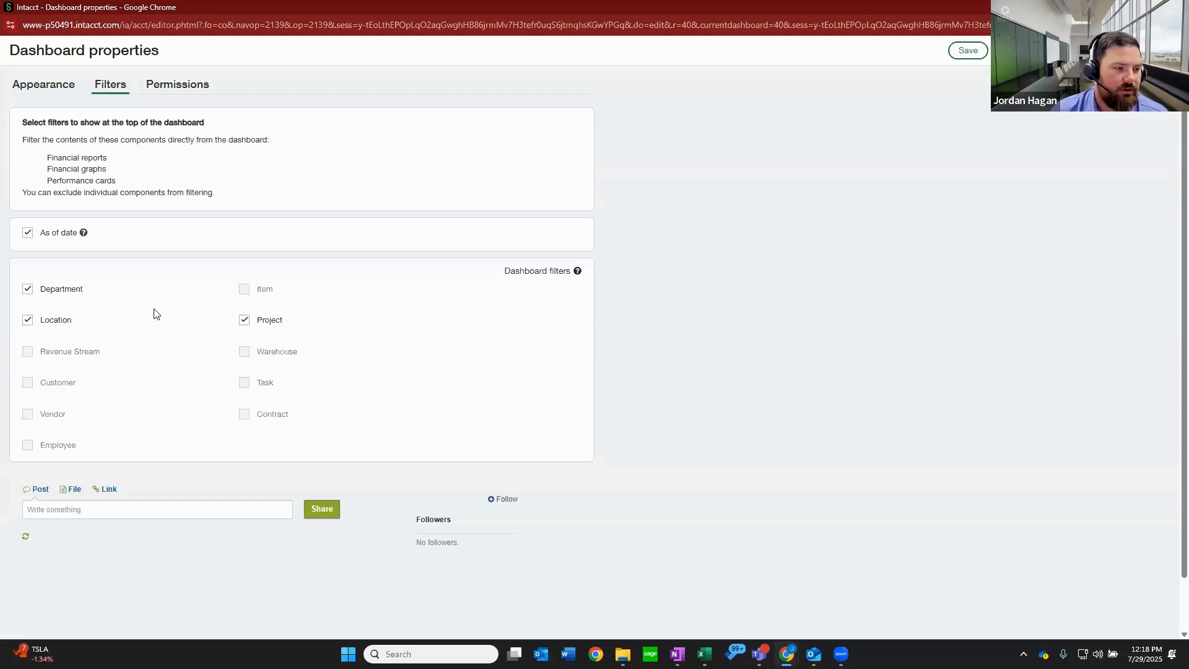
# Display the dashboard's permissions and review the access rights choices and the groups and users available to add.
pyautogui.click(188, 87)
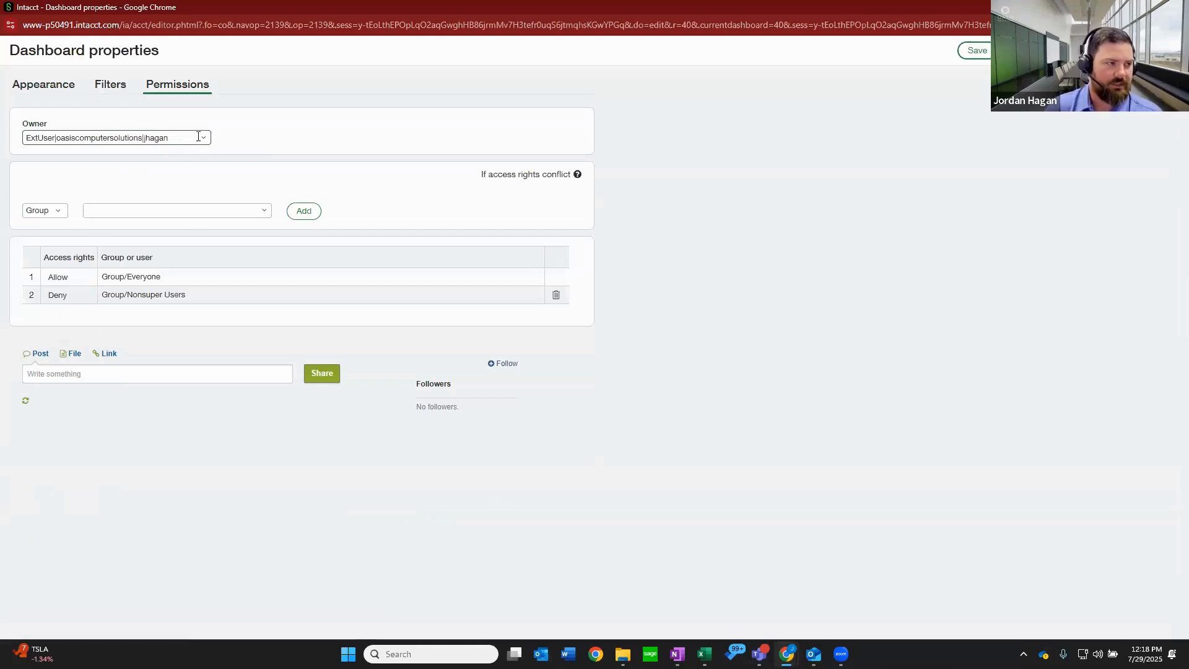
pyautogui.click(76, 281)
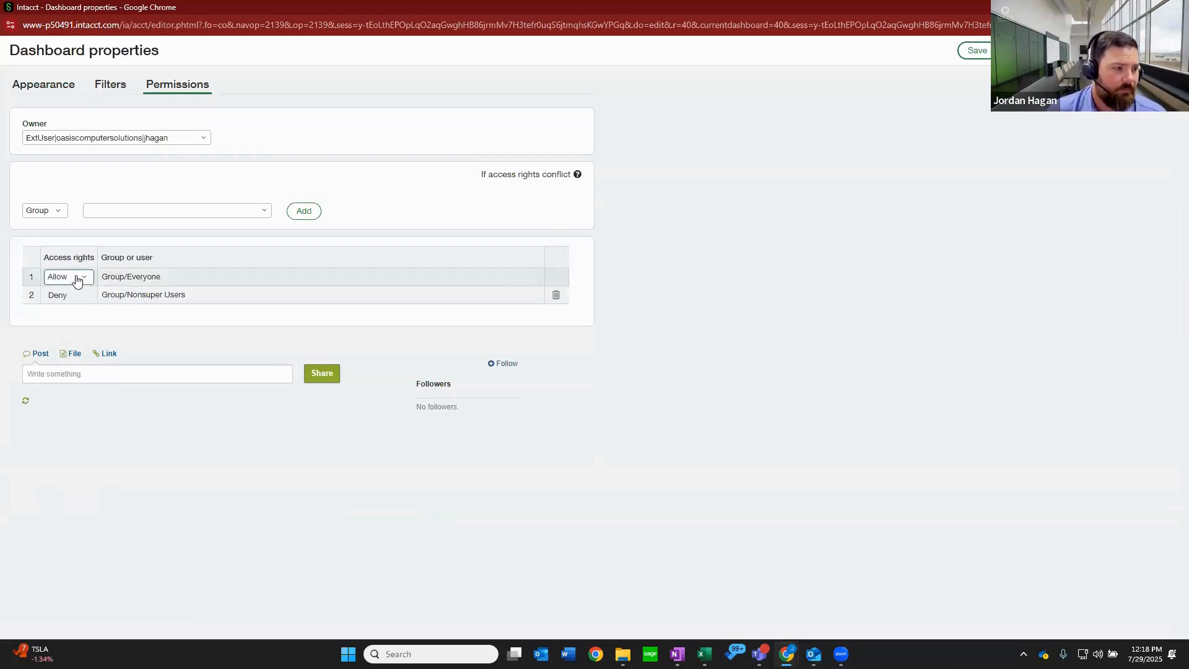
pyautogui.click(80, 280)
pyautogui.click(83, 281)
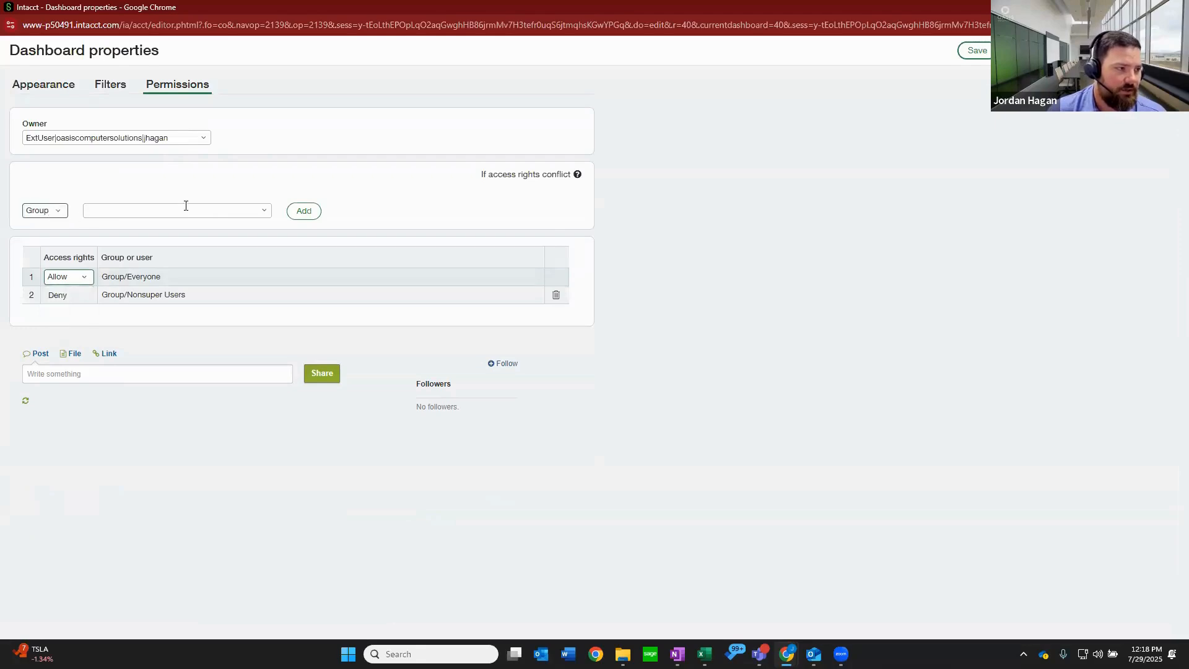
pyautogui.click(261, 211)
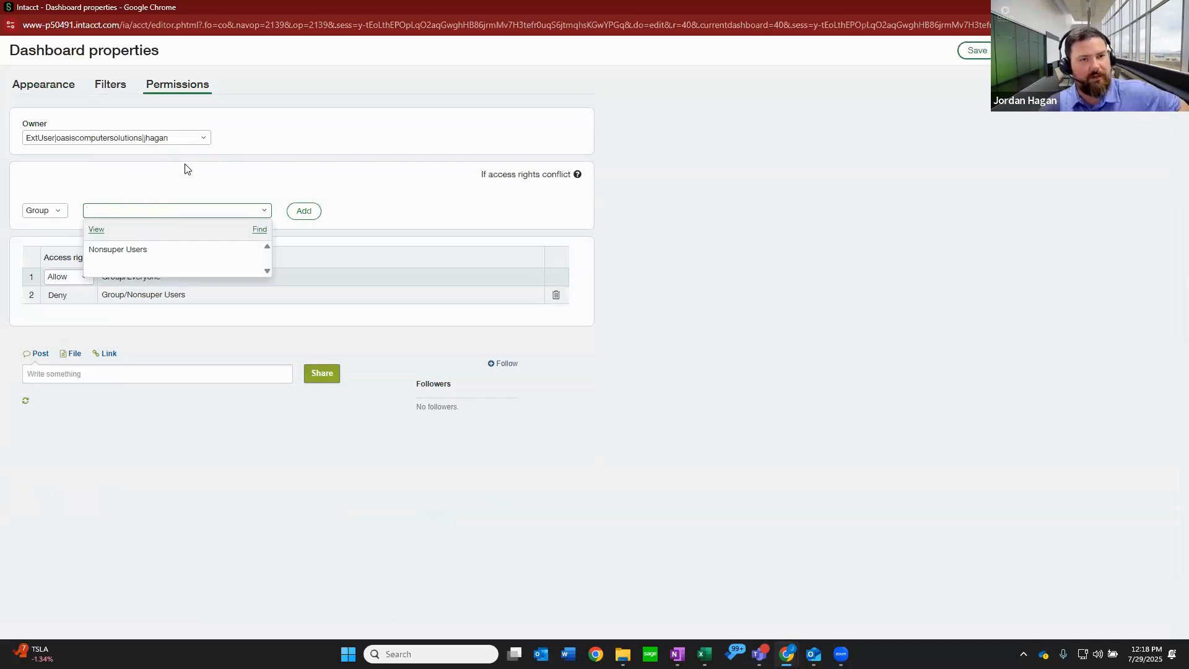
pyautogui.click(46, 211)
pyautogui.click(37, 243)
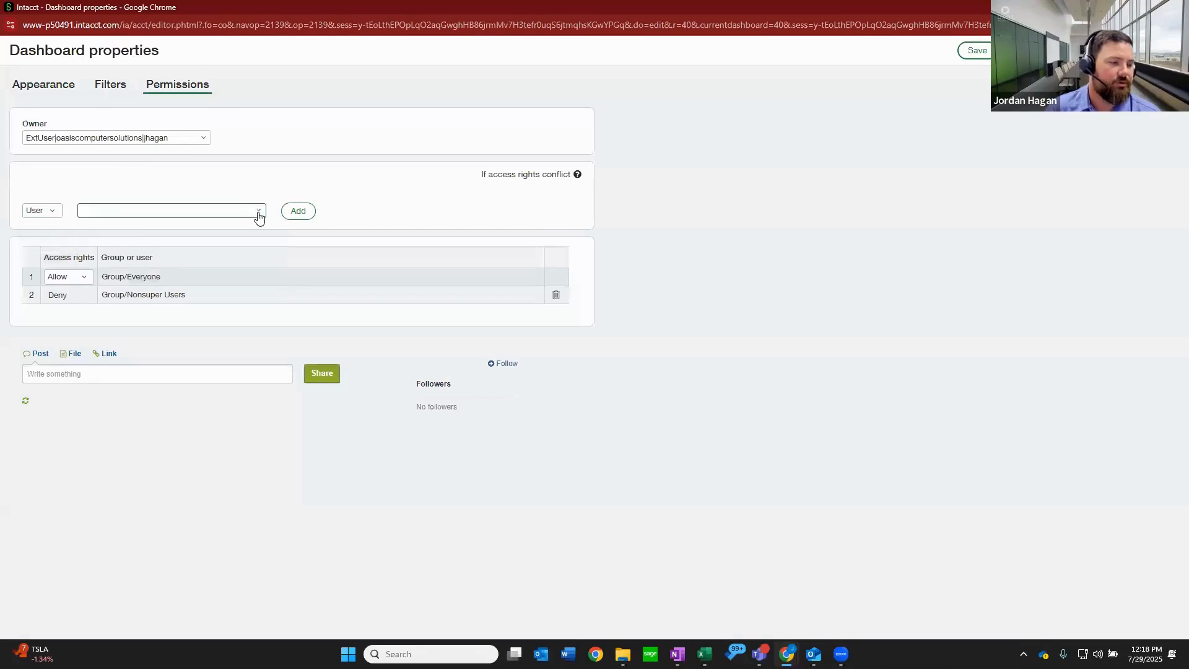
pyautogui.click(258, 214)
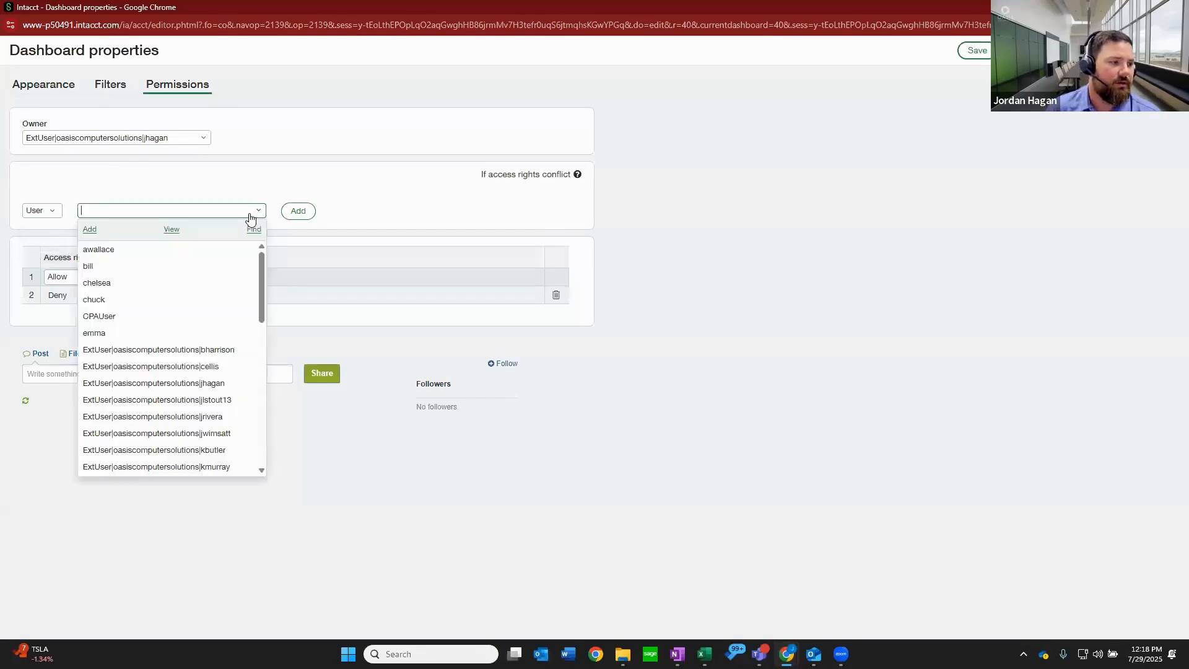
pyautogui.click(112, 181)
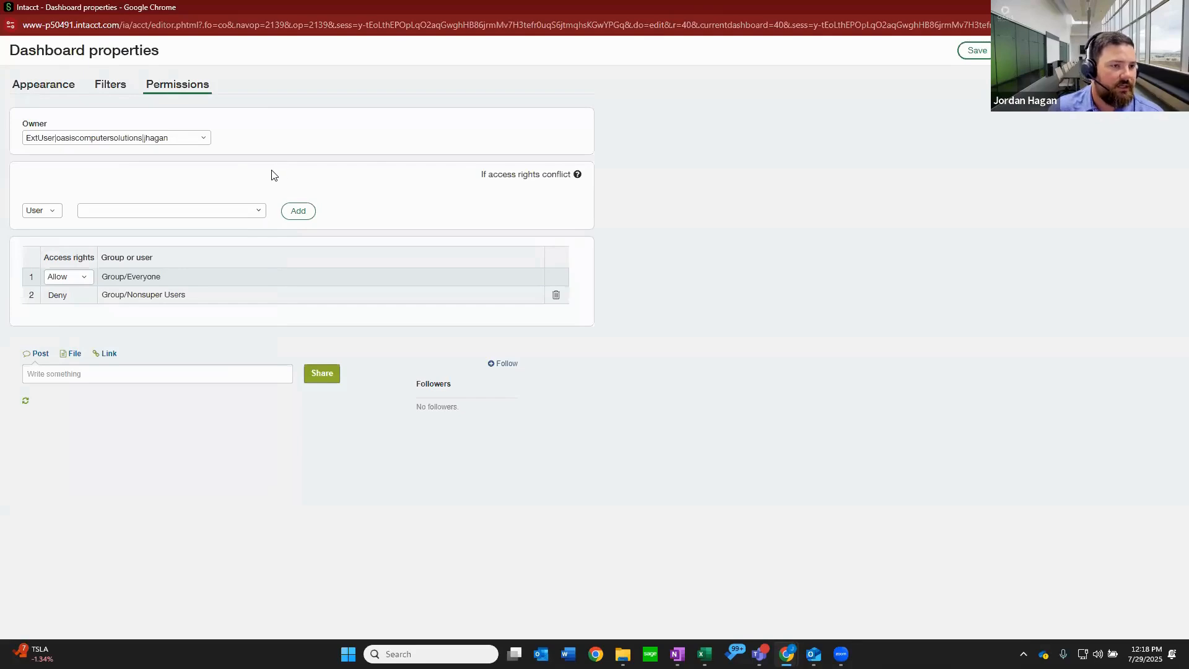
pyautogui.click(54, 214)
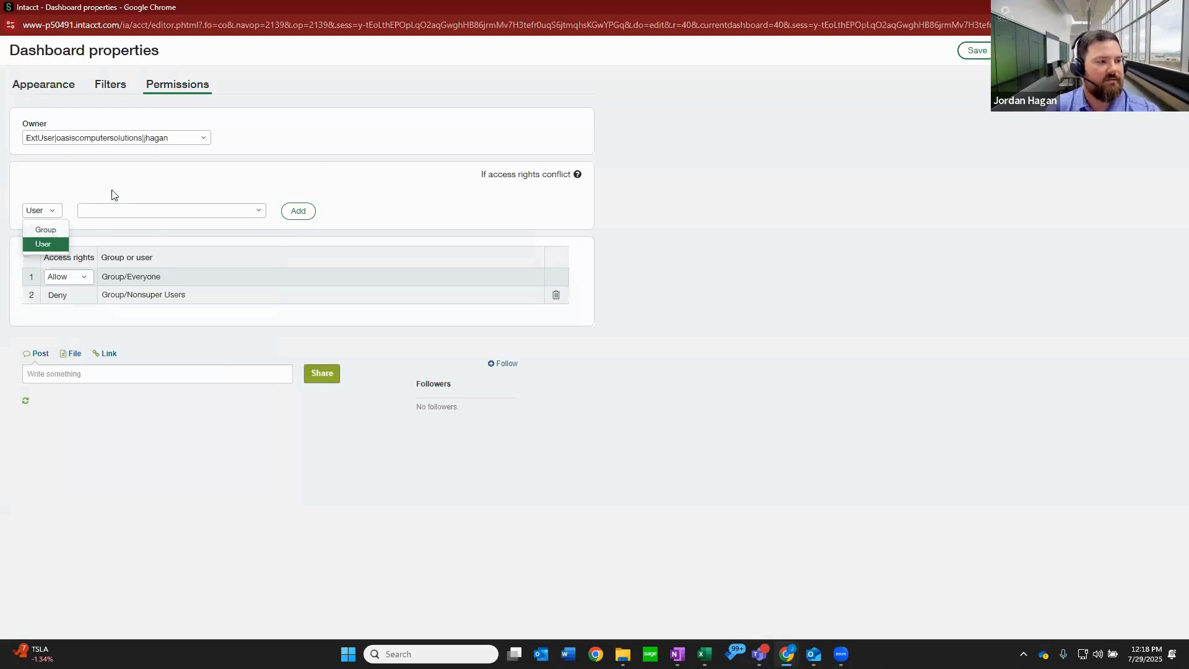
pyautogui.click(58, 229)
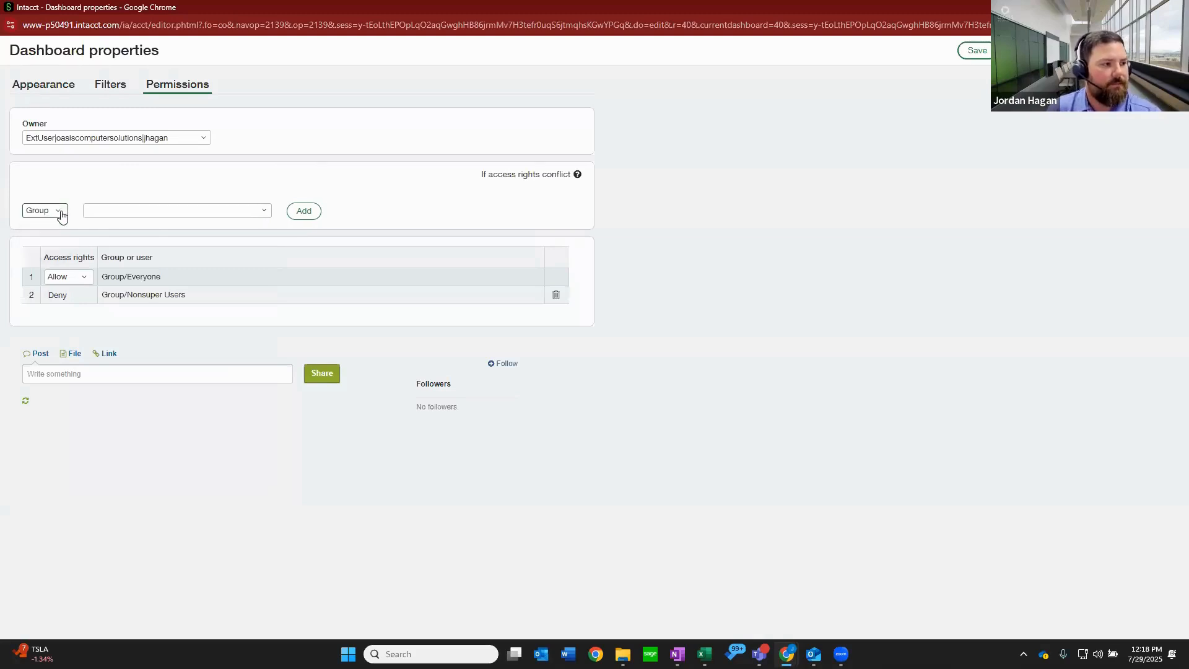
pyautogui.click(62, 216)
# Set the access rights of the Everyone group to Deny in the dashboard permissions.
pyautogui.click(96, 273)
pyautogui.click(90, 279)
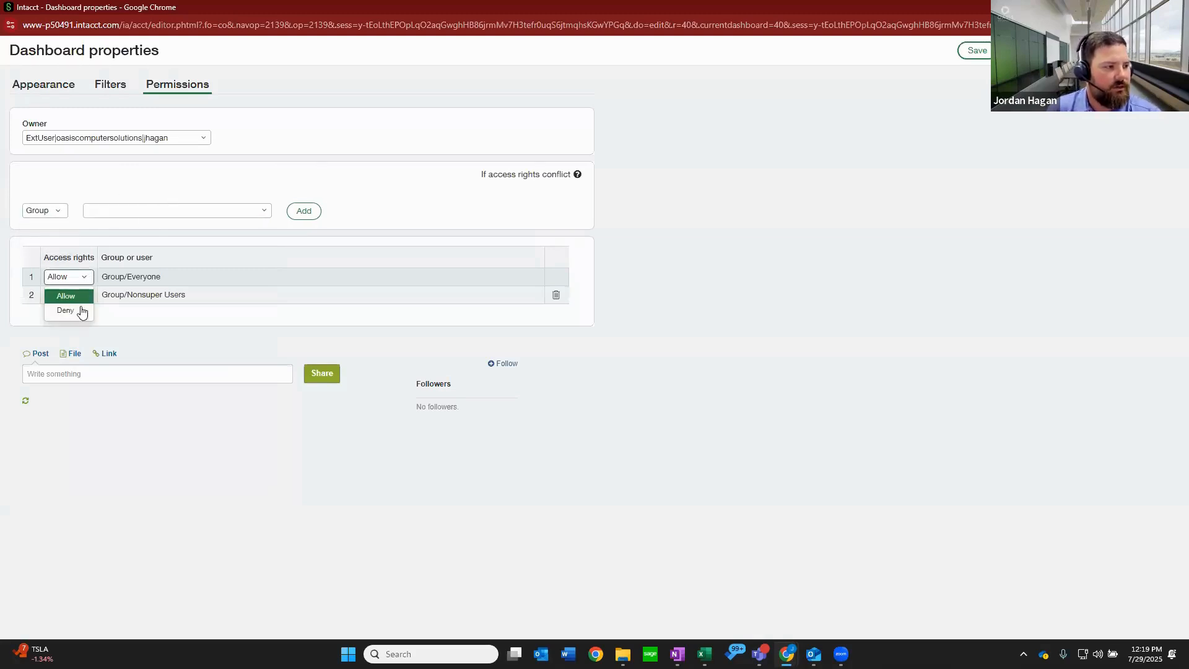
pyautogui.click(77, 310)
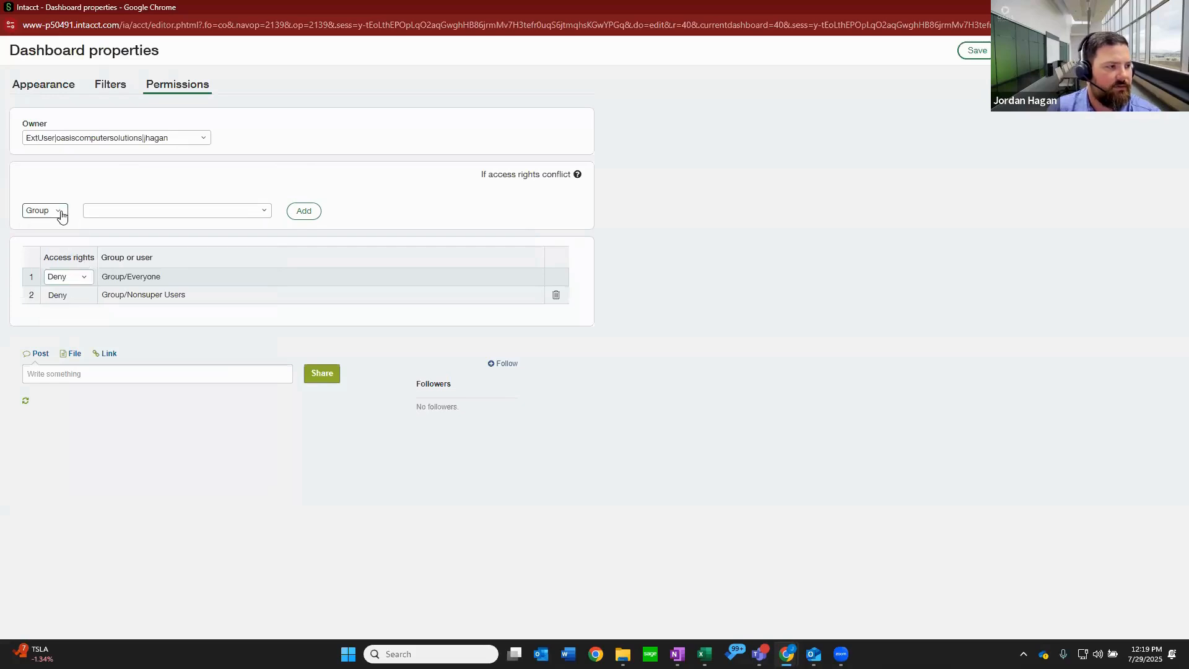
# Add the dashboard owner's user account to the permissions list with Allow access.
pyautogui.click(62, 214)
pyautogui.click(43, 242)
pyautogui.click(259, 213)
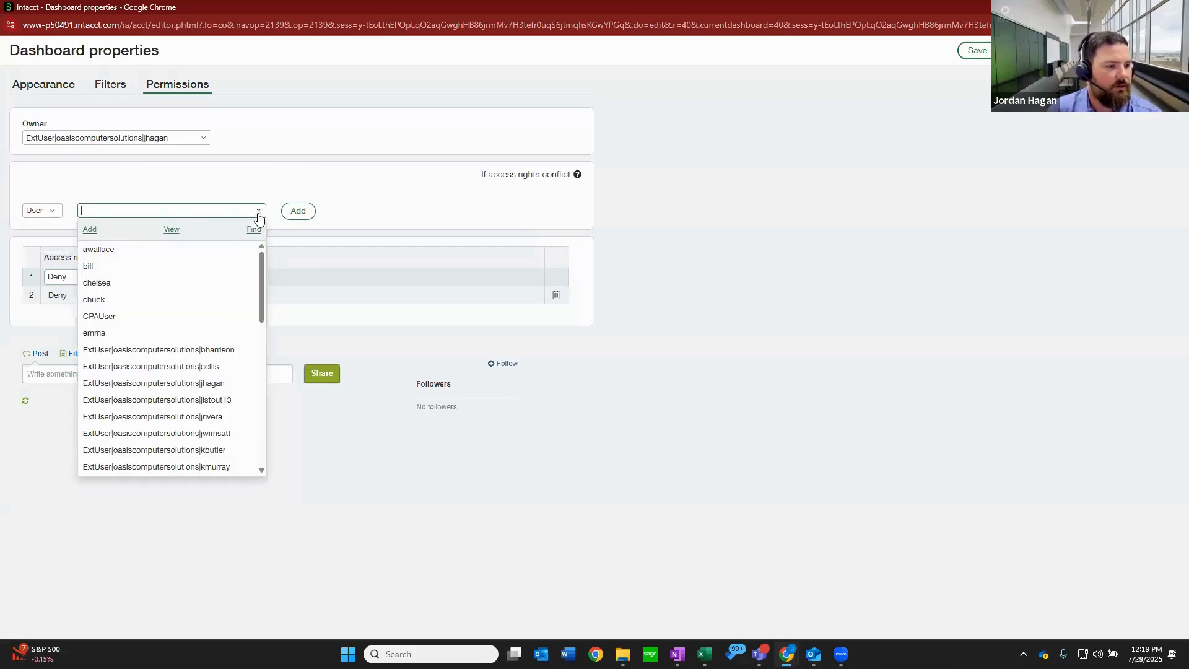
pyautogui.click(224, 384)
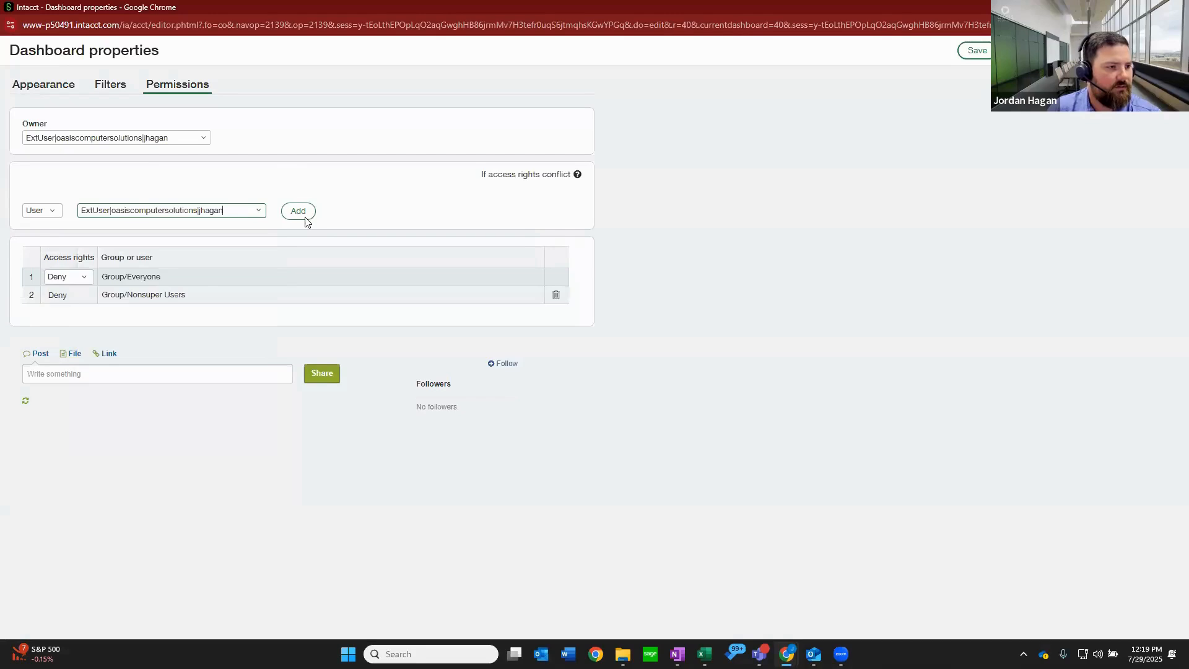
pyautogui.click(299, 211)
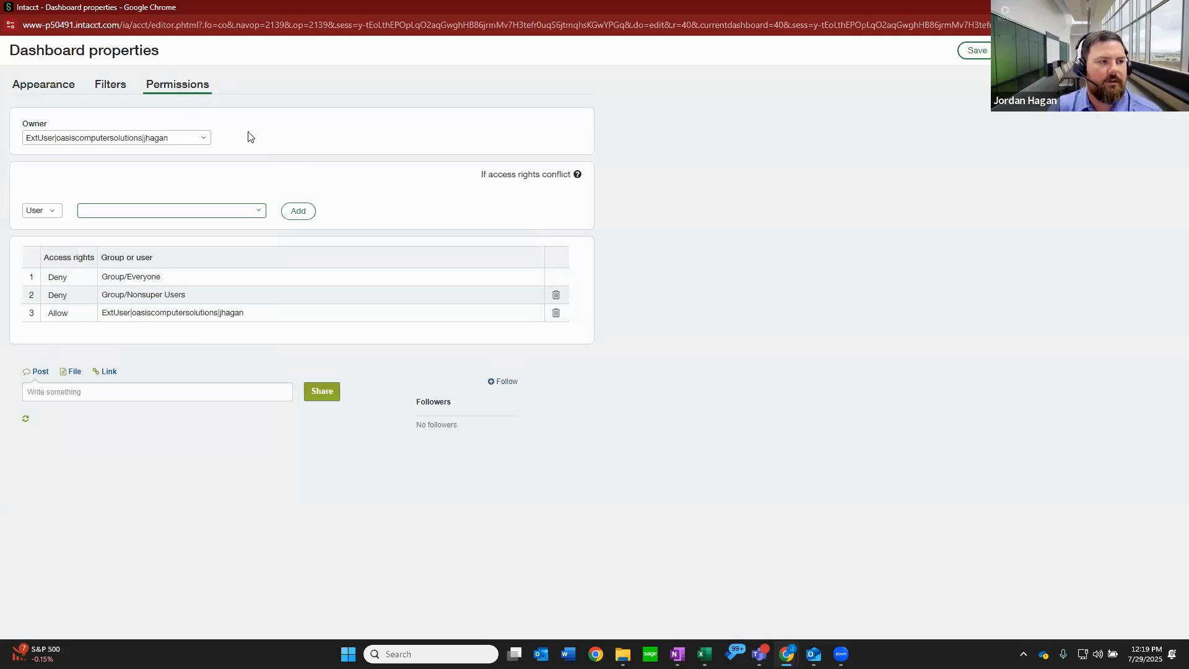
# Save the dashboard properties, then check the dashboards listed in the main navigation.
pyautogui.click(977, 50)
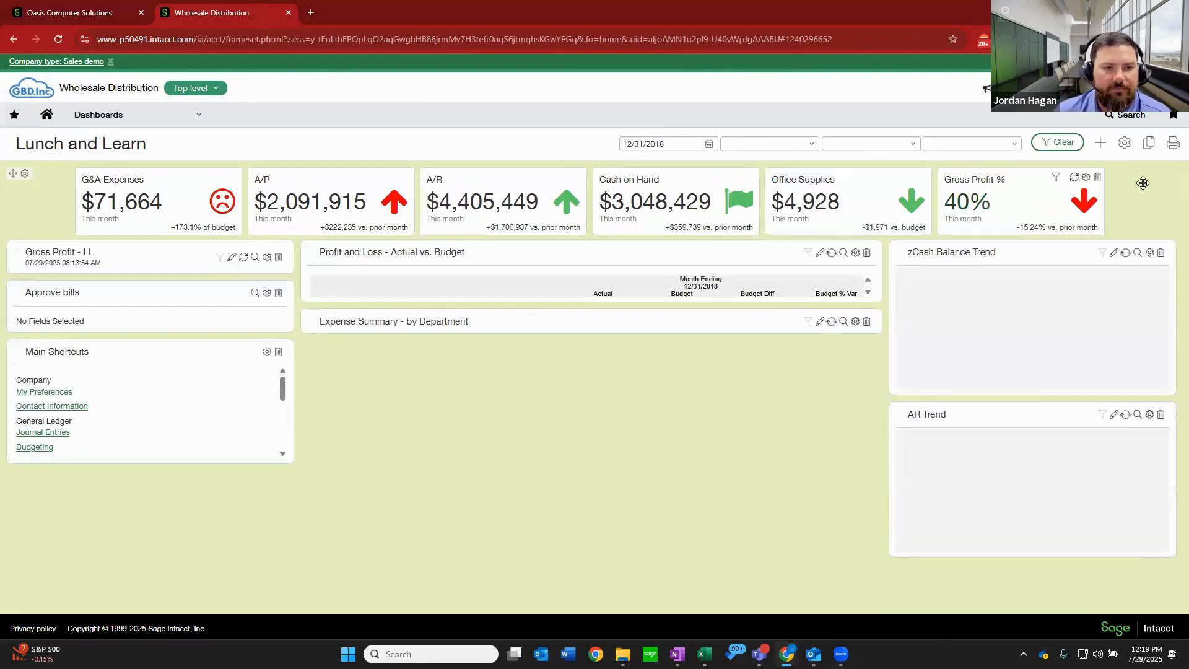
pyautogui.click(191, 114)
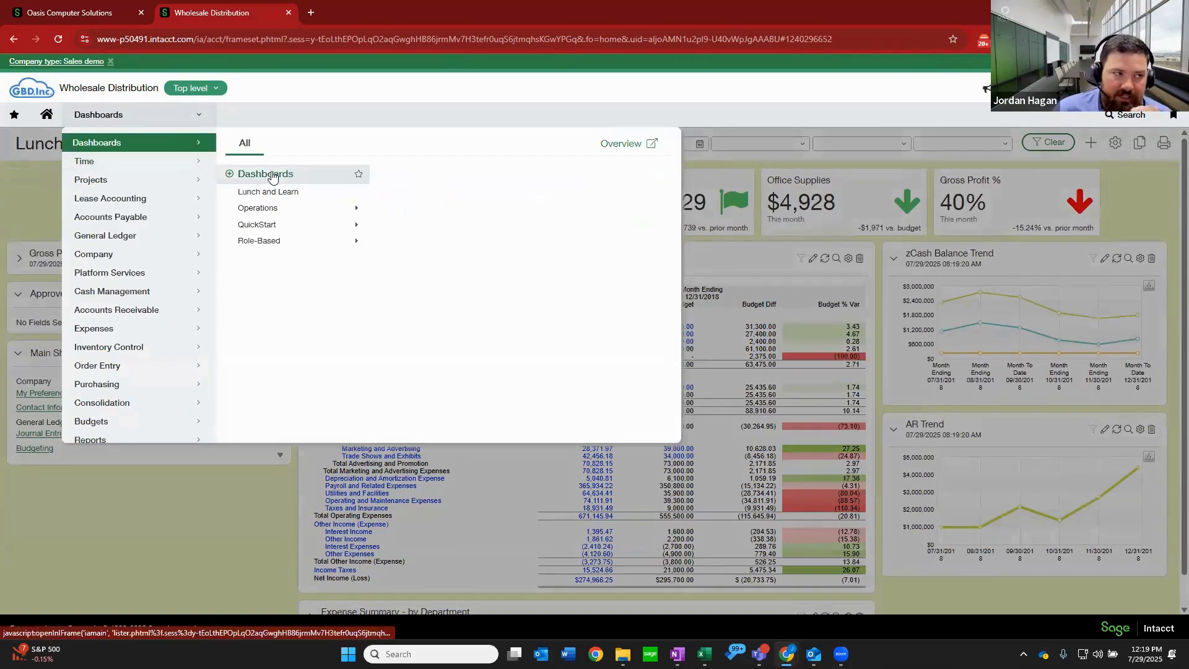
pyautogui.click(1148, 205)
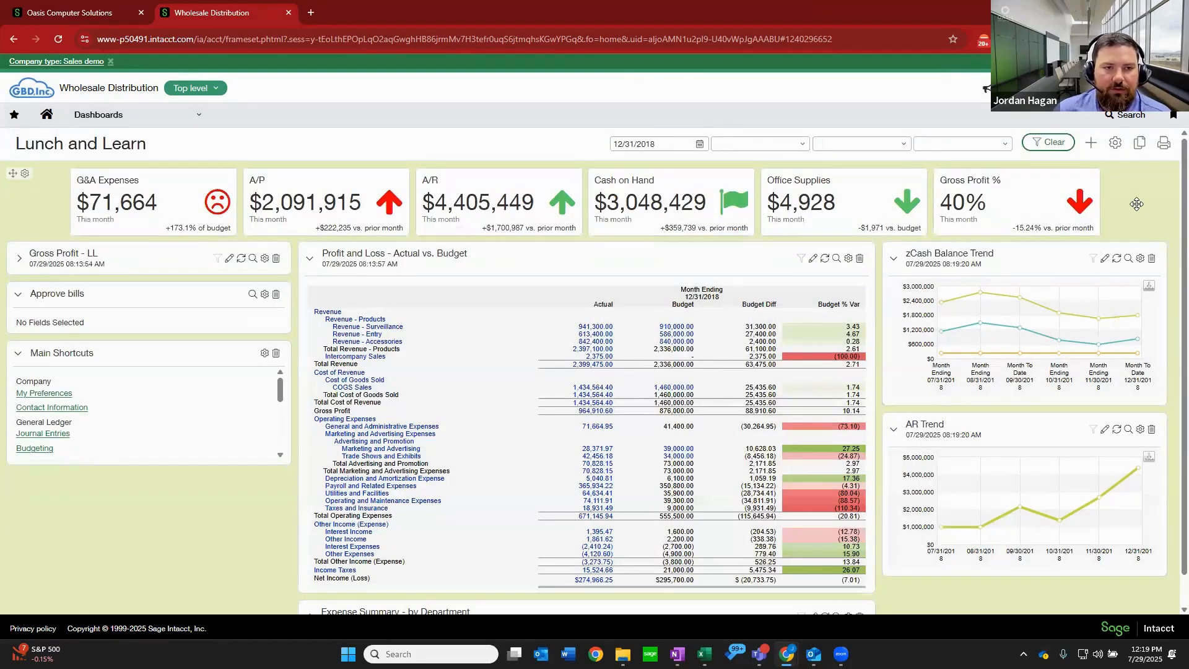
# Start cloning the Lunch and Learn dashboard, review the clone's appearance and filter settings, then cancel the clone.
pyautogui.click(1141, 144)
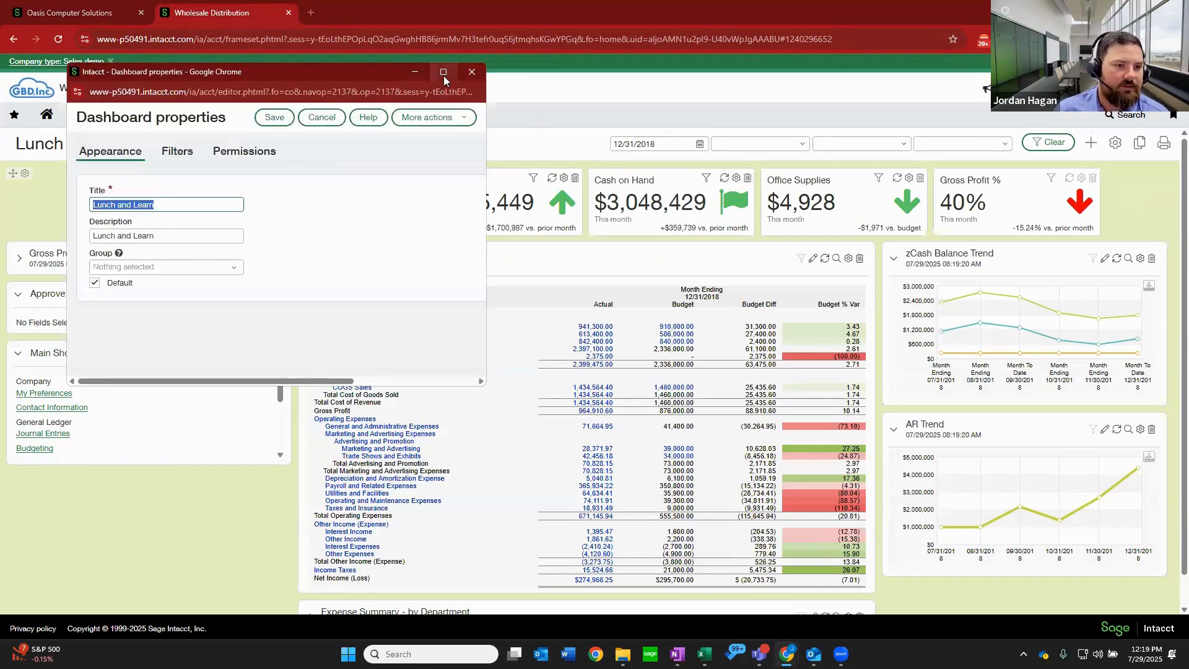
pyautogui.moveTo(444, 75)
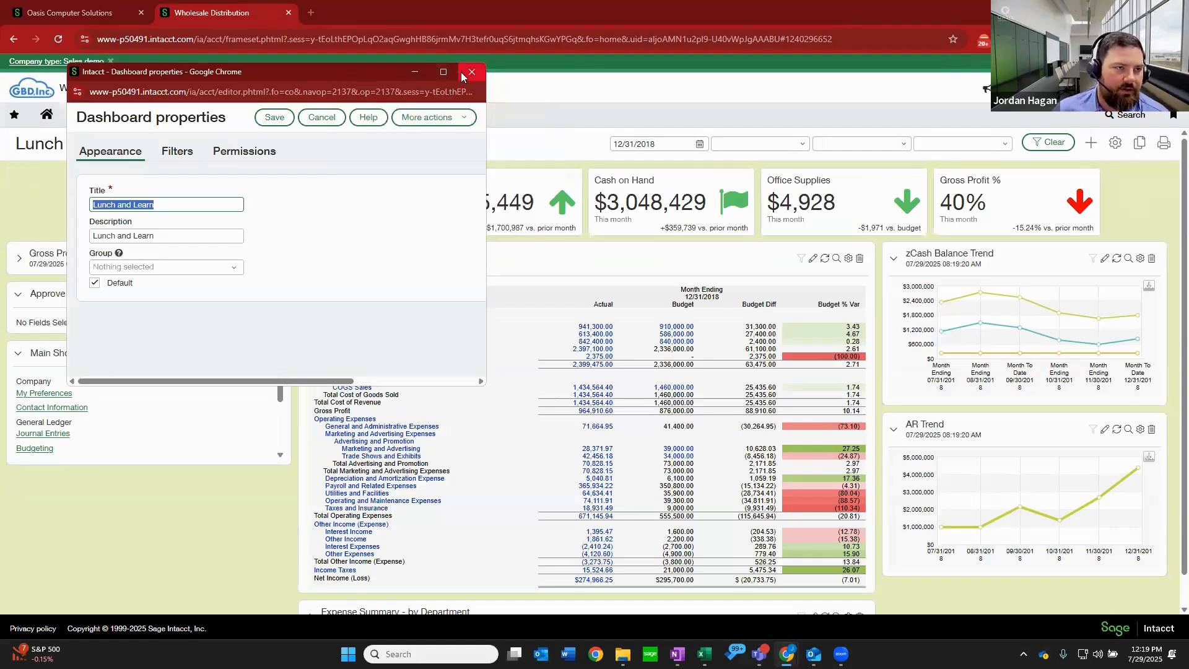
pyautogui.press('super+z')
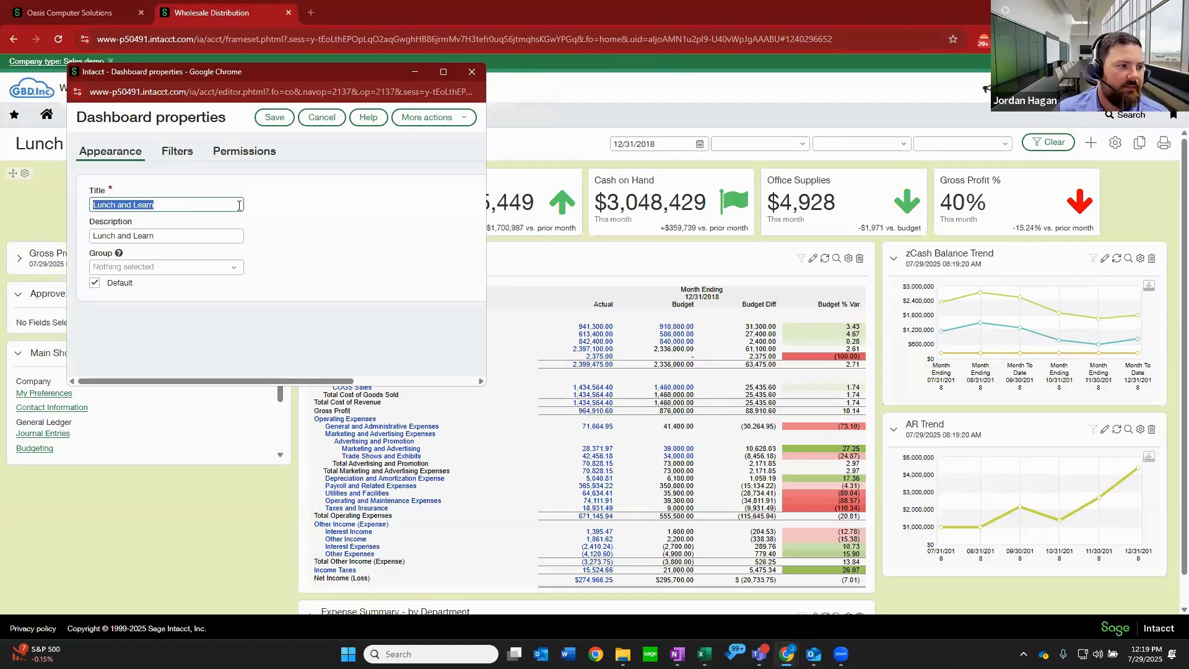
pyautogui.click(238, 153)
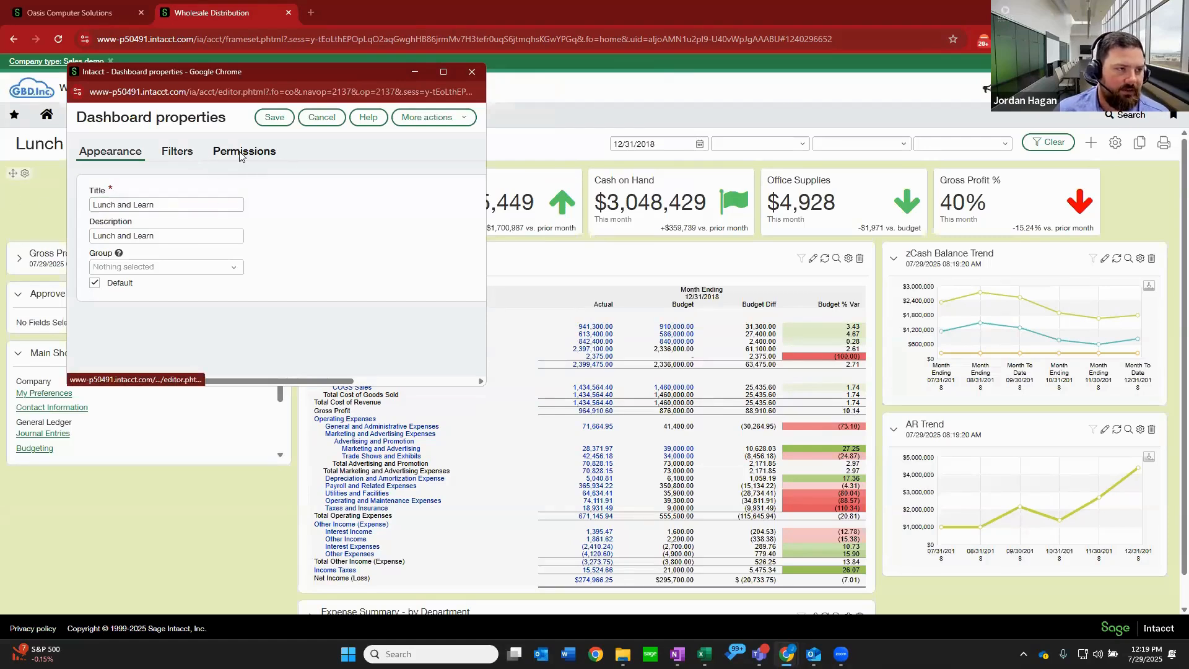
pyautogui.click(177, 151)
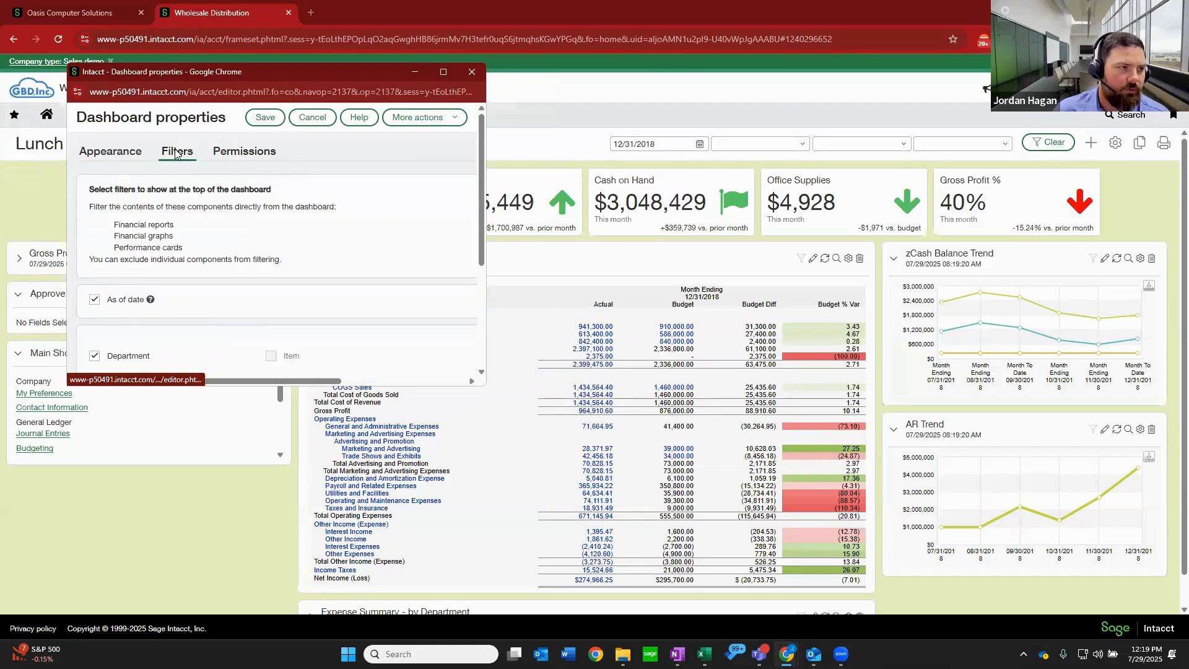
pyautogui.click(96, 155)
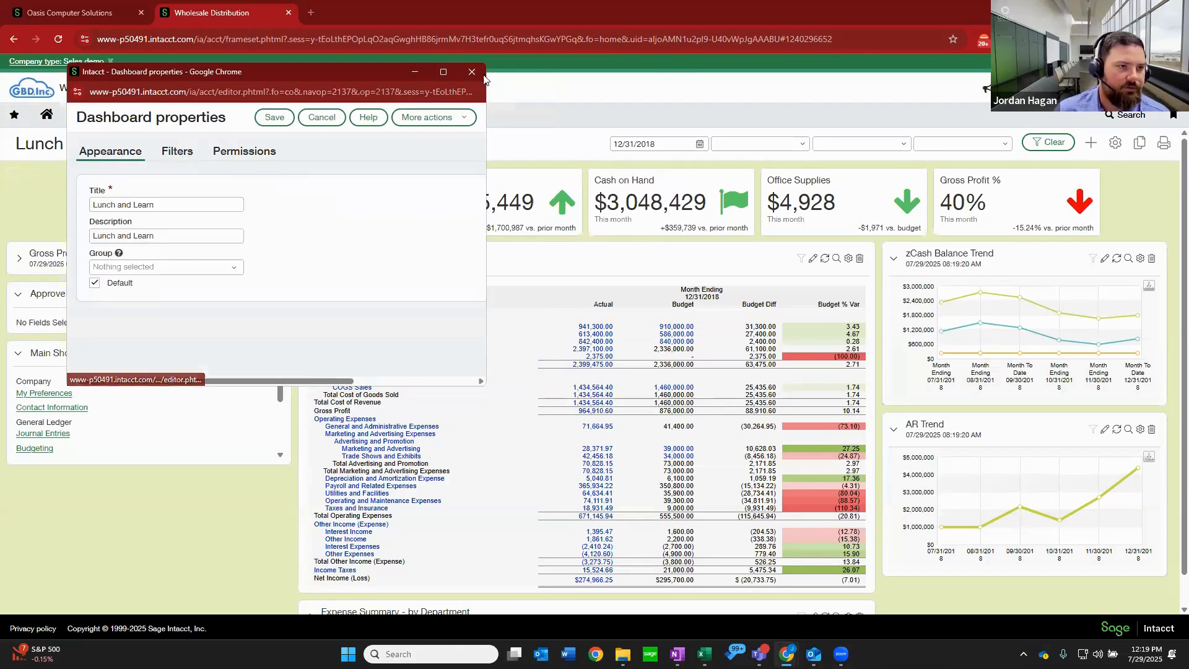
pyautogui.click(312, 117)
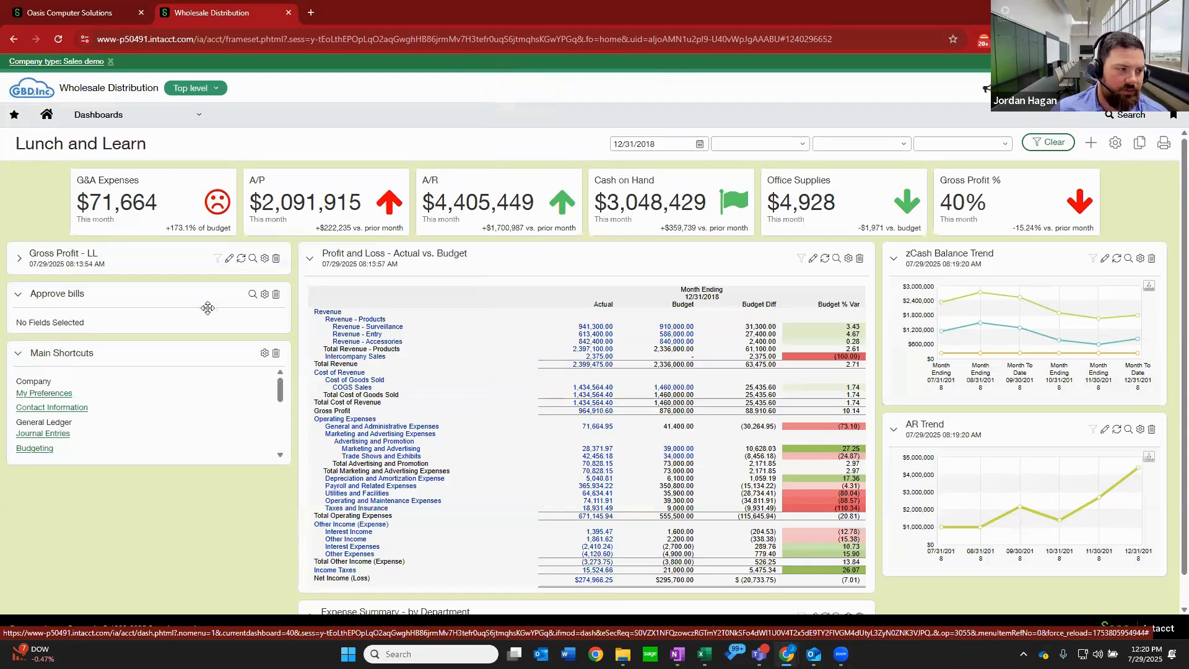
# Open a new journal entry through the dashboard's Main Shortcuts, then return to the Lunch and Learn dashboard.
pyautogui.scroll(-1, 255, 329)
pyautogui.scroll(1, 255, 329)
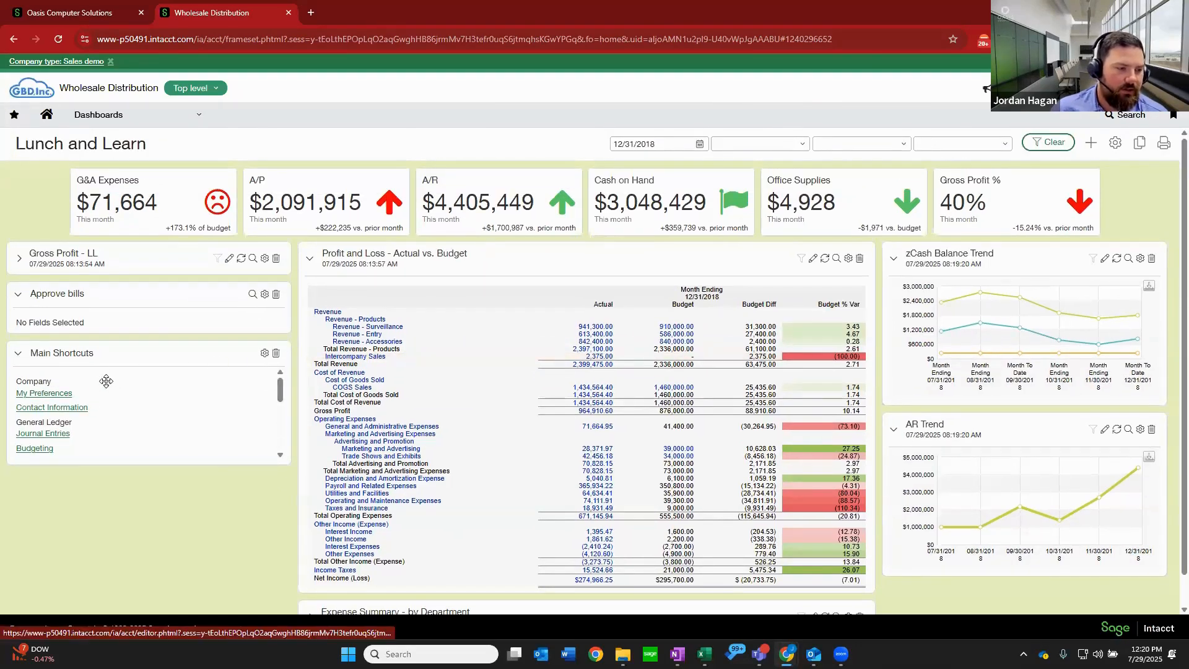
pyautogui.scroll(-1, 132, 399)
pyautogui.scroll(1, 133, 399)
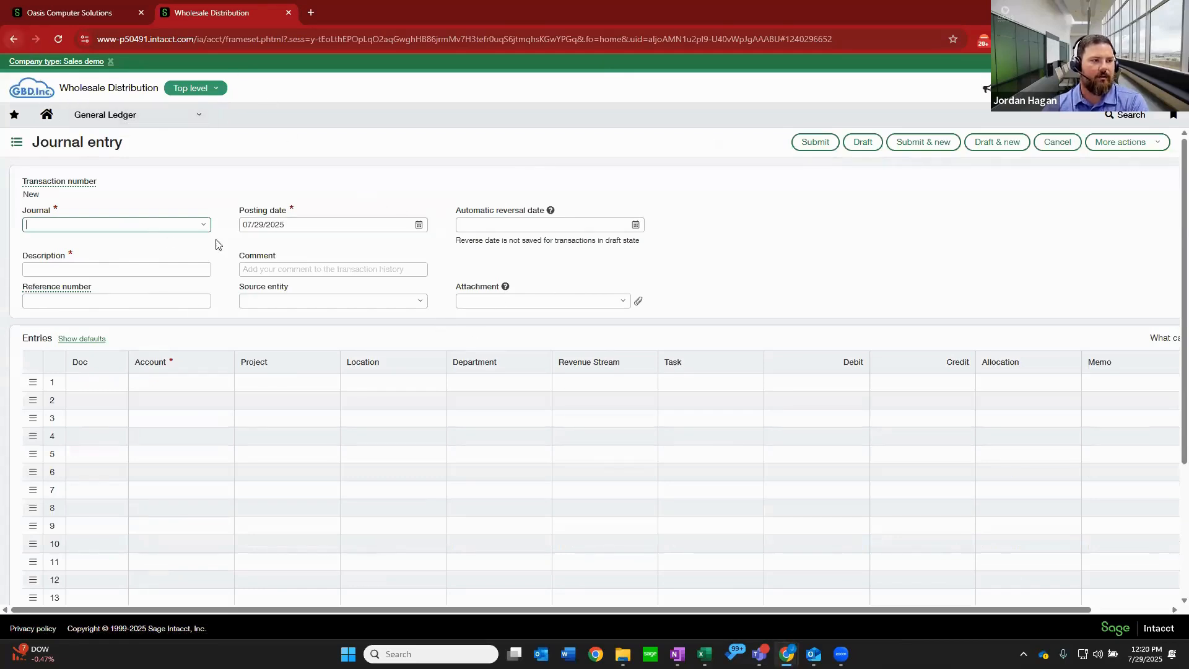
pyautogui.click(11, 35)
pyautogui.click(643, 119)
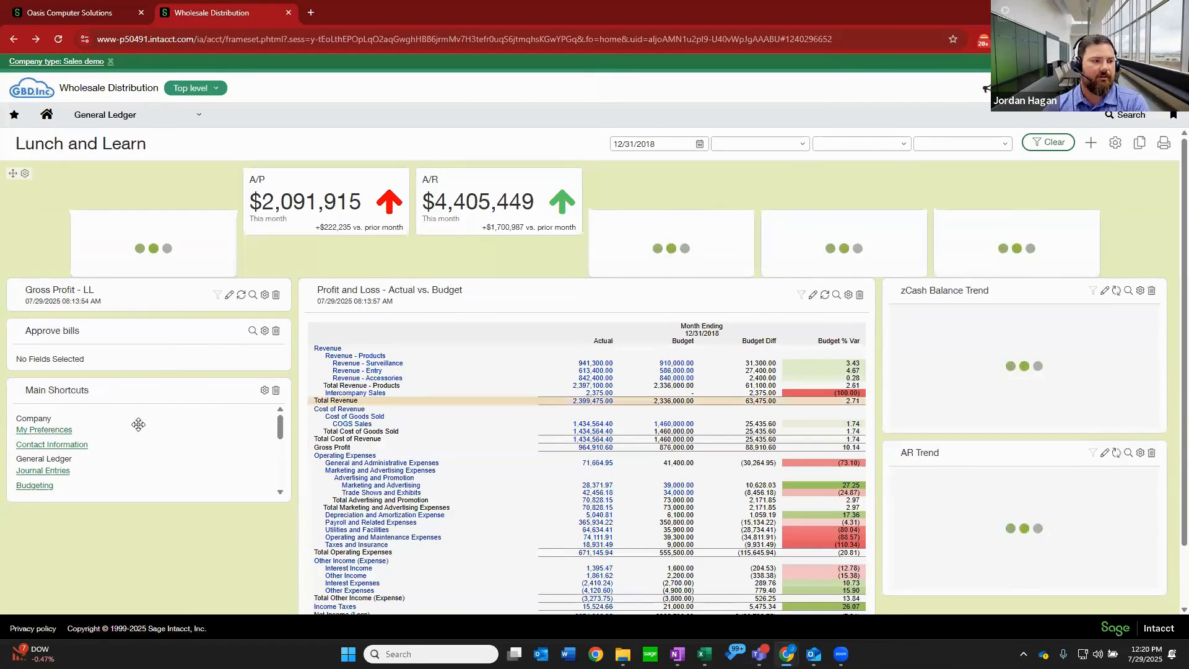
# Start a new dashboard component of type General, choose Custom Navigation as the component, and title it Task.
pyautogui.click(1091, 147)
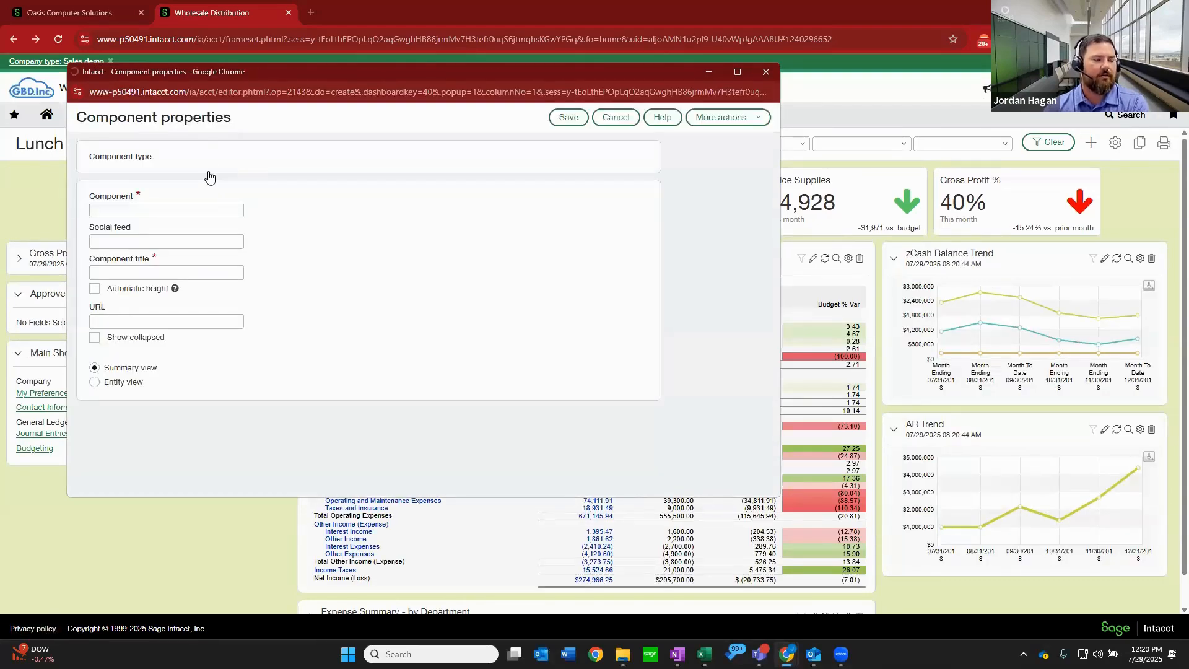
pyautogui.click(226, 174)
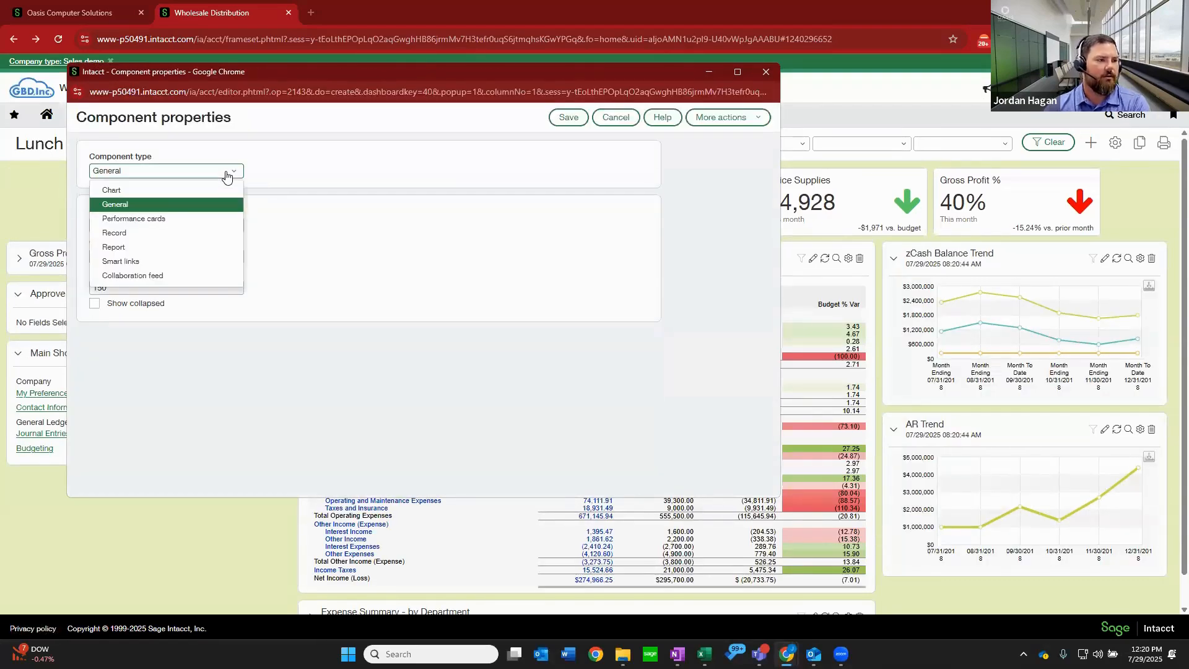
pyautogui.click(172, 235)
pyautogui.click(234, 227)
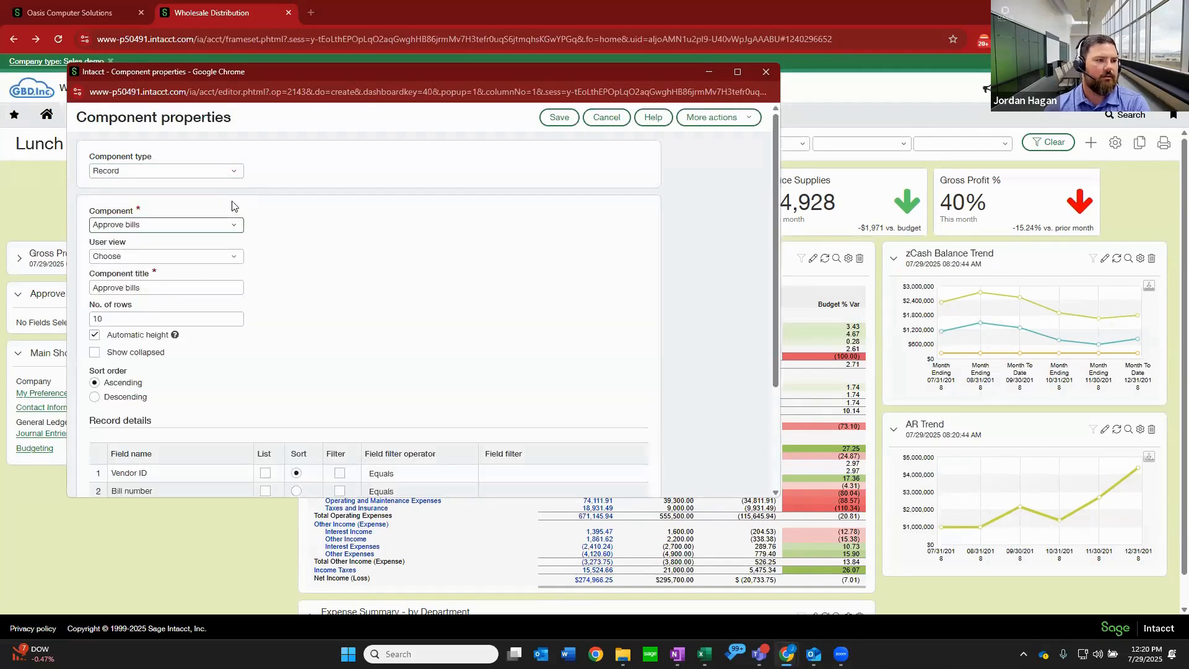
pyautogui.click(233, 174)
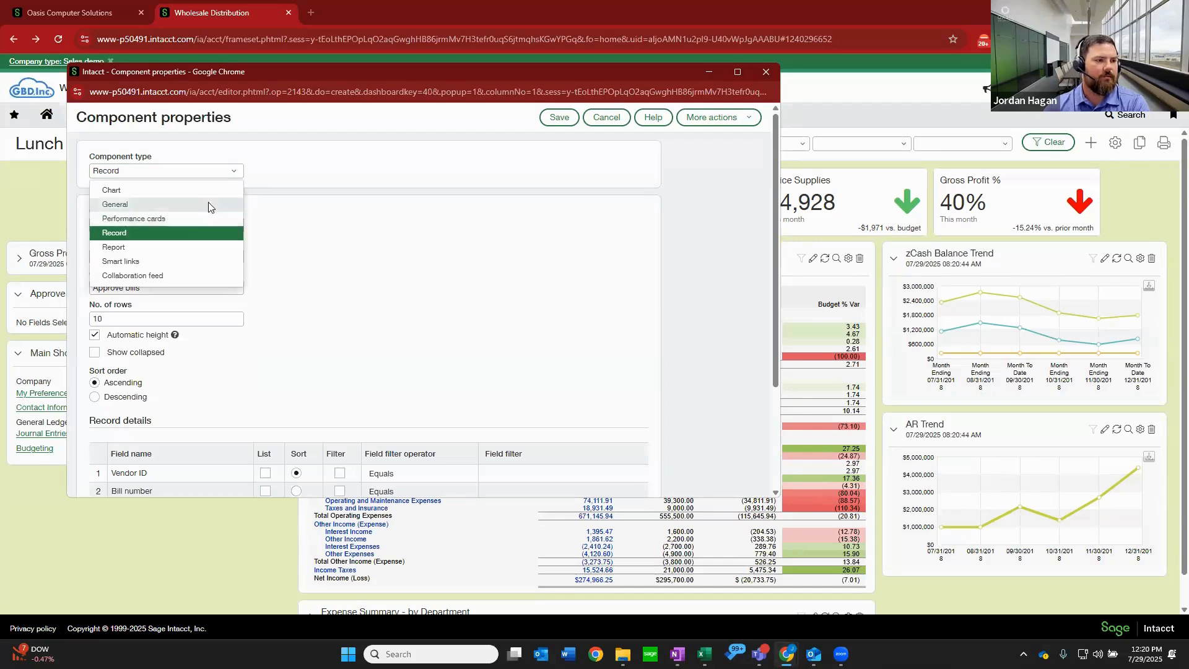
pyautogui.click(208, 203)
pyautogui.click(227, 227)
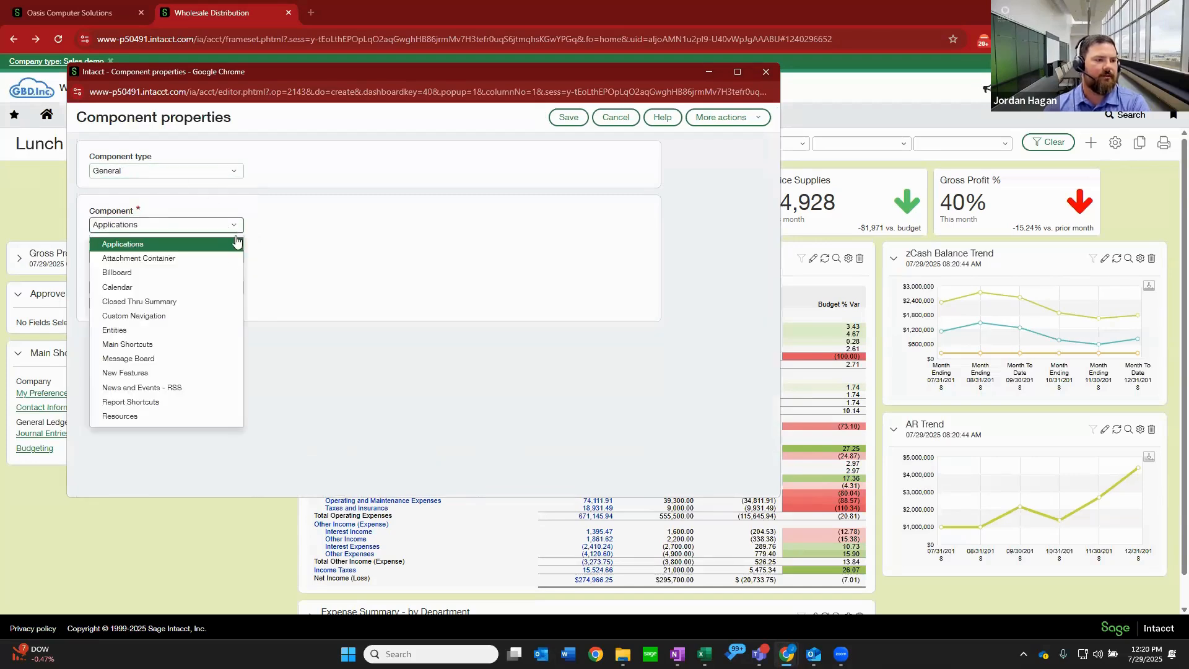
pyautogui.click(165, 317)
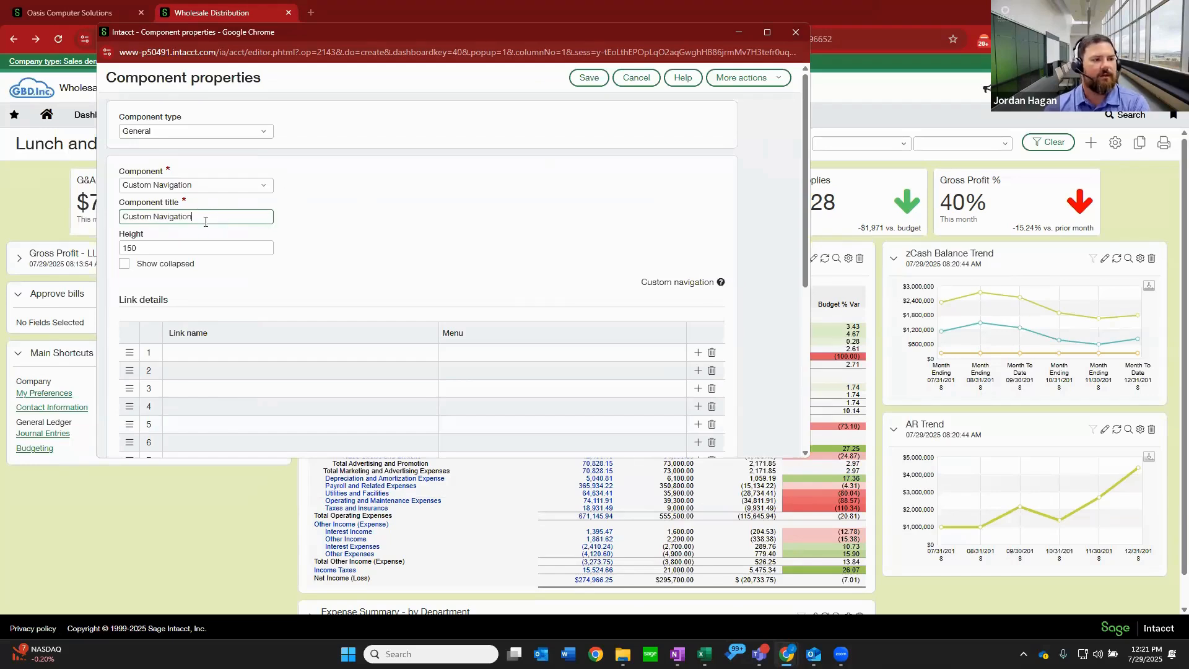
pyautogui.hotkey('ctrl', 'a')
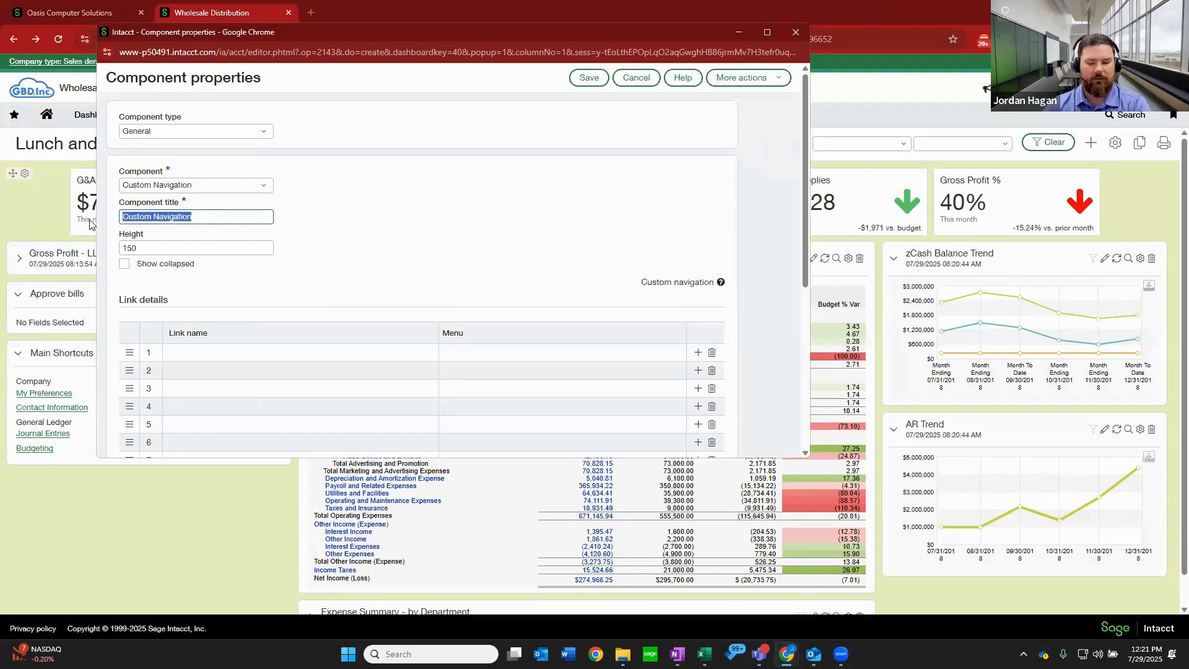
pyautogui.write('Task')
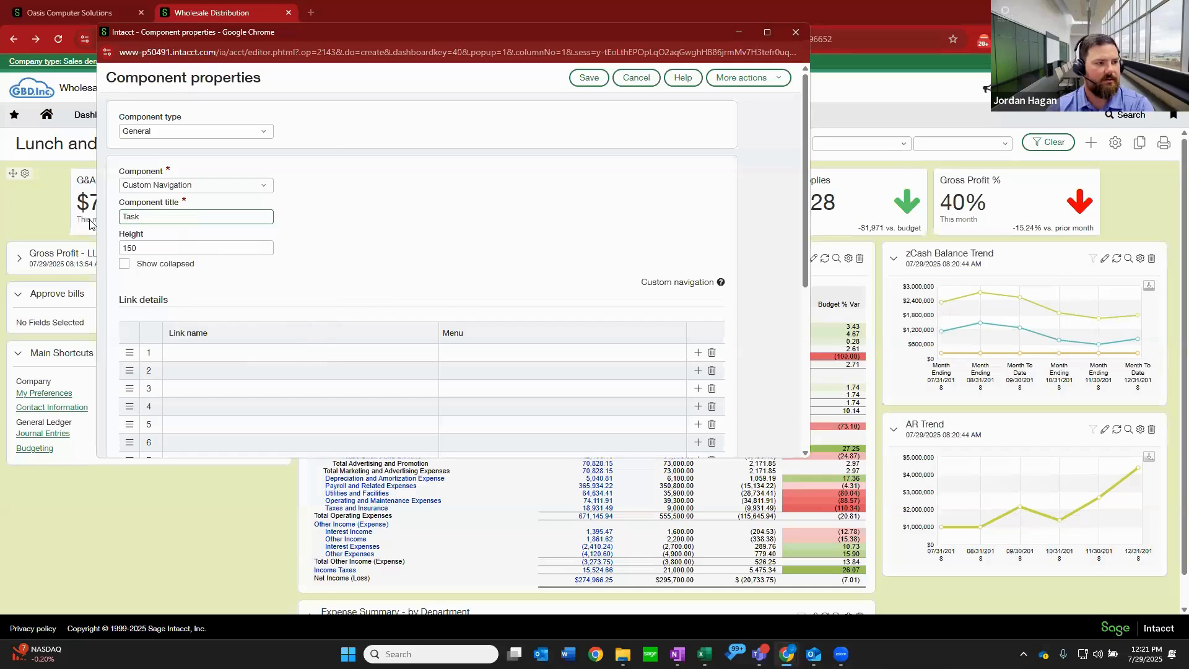
pyautogui.write('s')
# Save the custom navigation component titled Tasks with a first link named Bank Reconciliation that opens the Reconciliation--Bank menu.
pyautogui.click(333, 350)
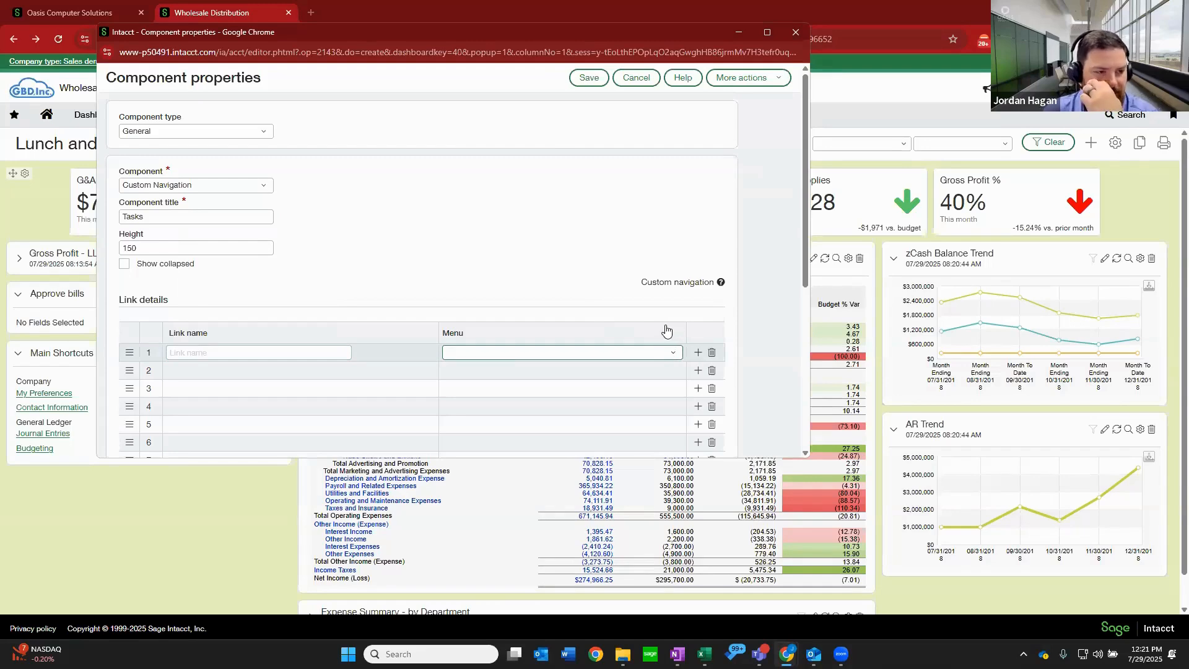
pyautogui.click(672, 353)
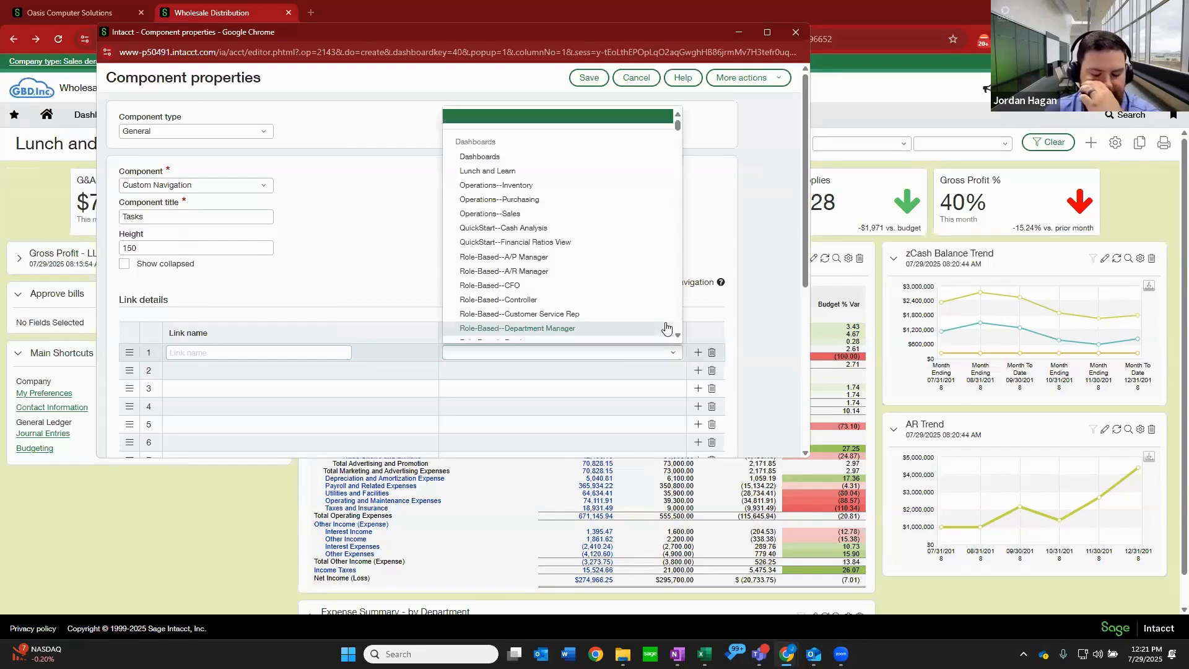
pyautogui.scroll(-12, 582, 223)
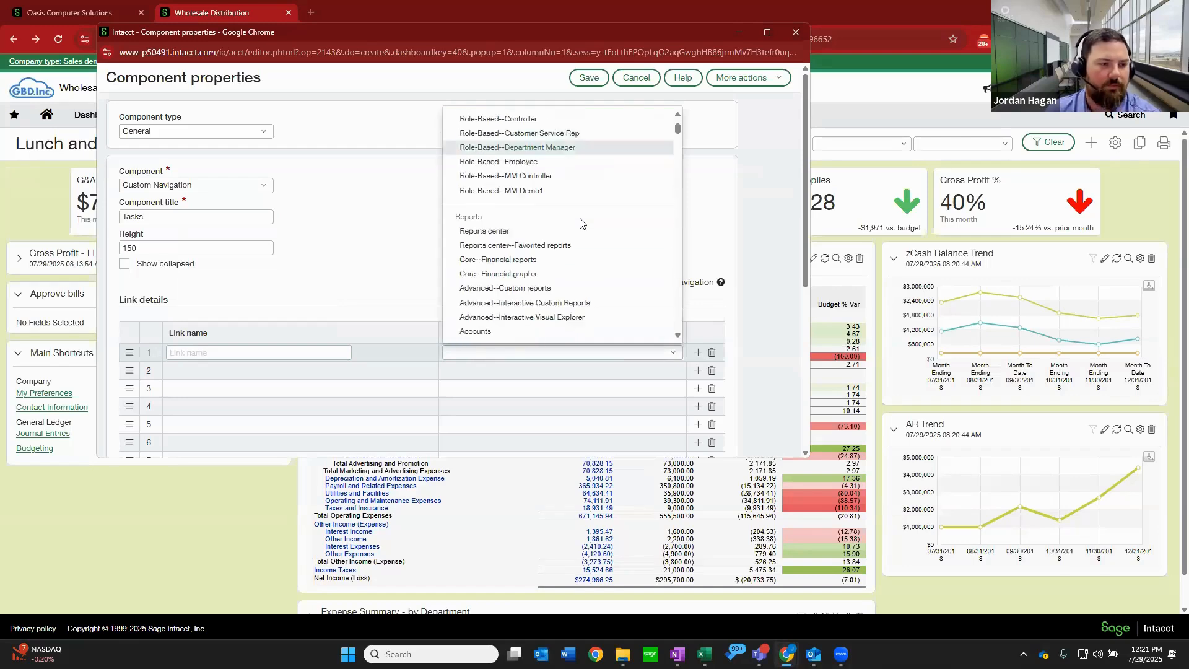
pyautogui.scroll(-15, 581, 226)
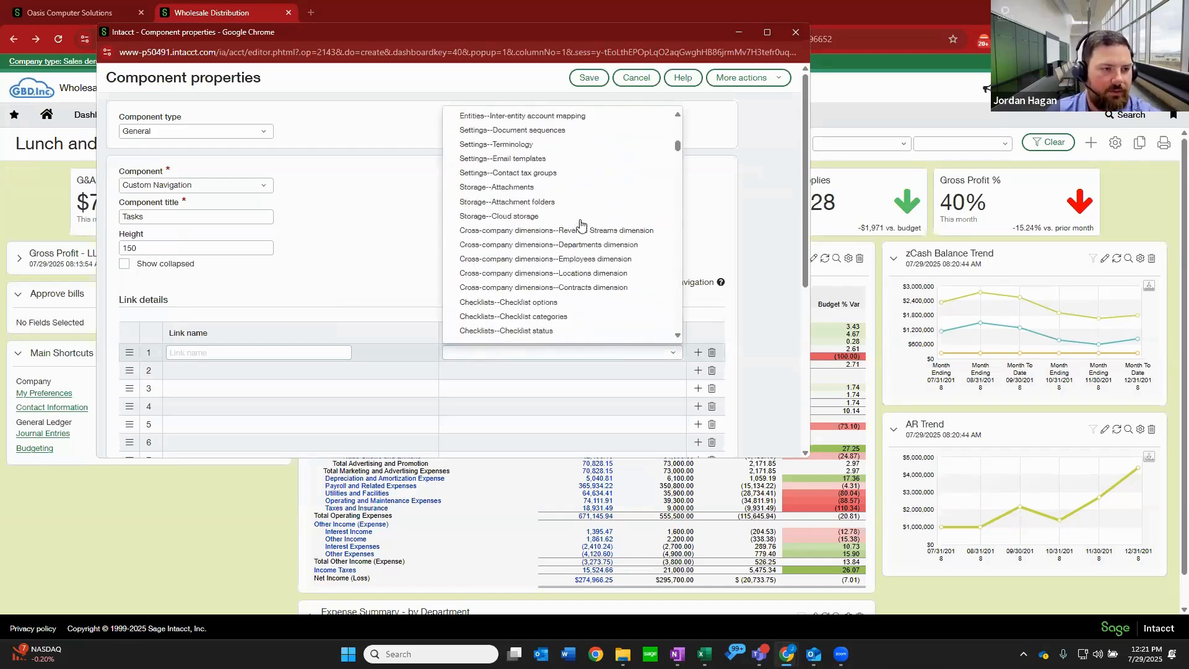
pyautogui.scroll(-3, 581, 230)
pyautogui.scroll(3, 576, 234)
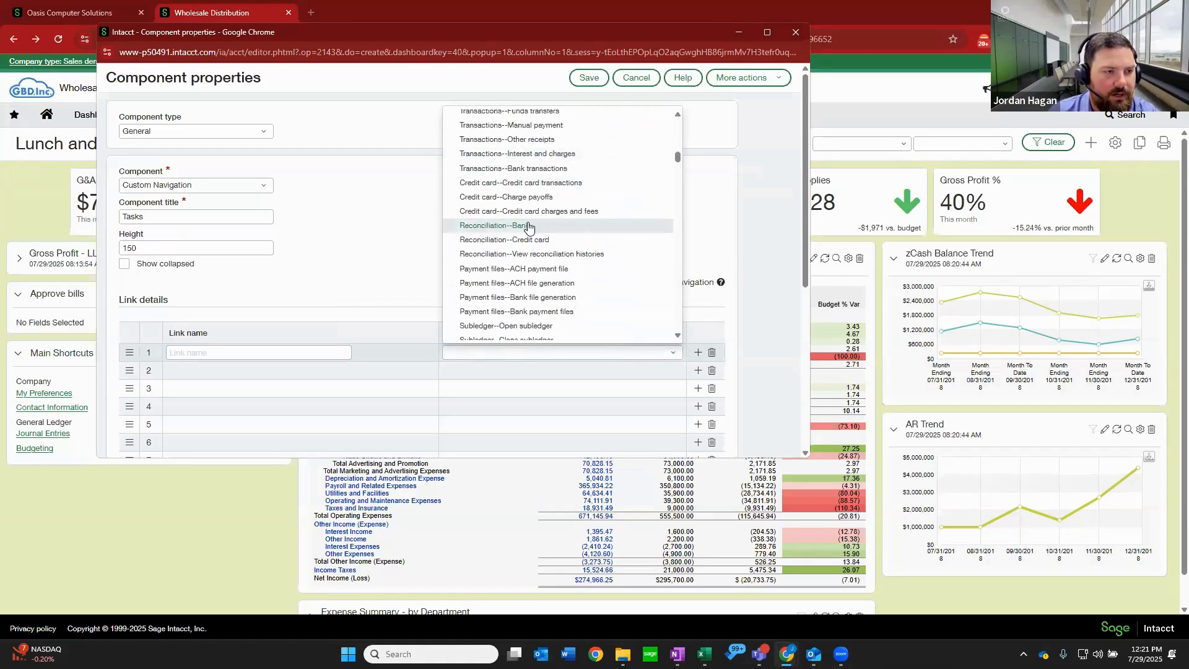
pyautogui.click(229, 356)
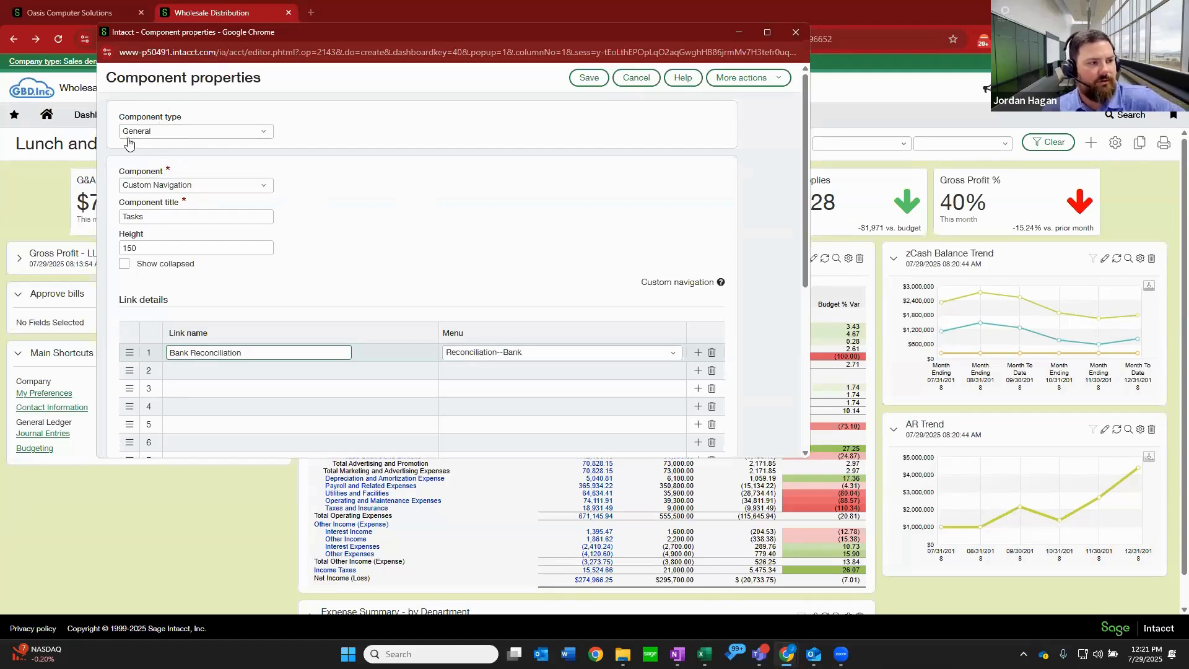
pyautogui.doubleClick(137, 216)
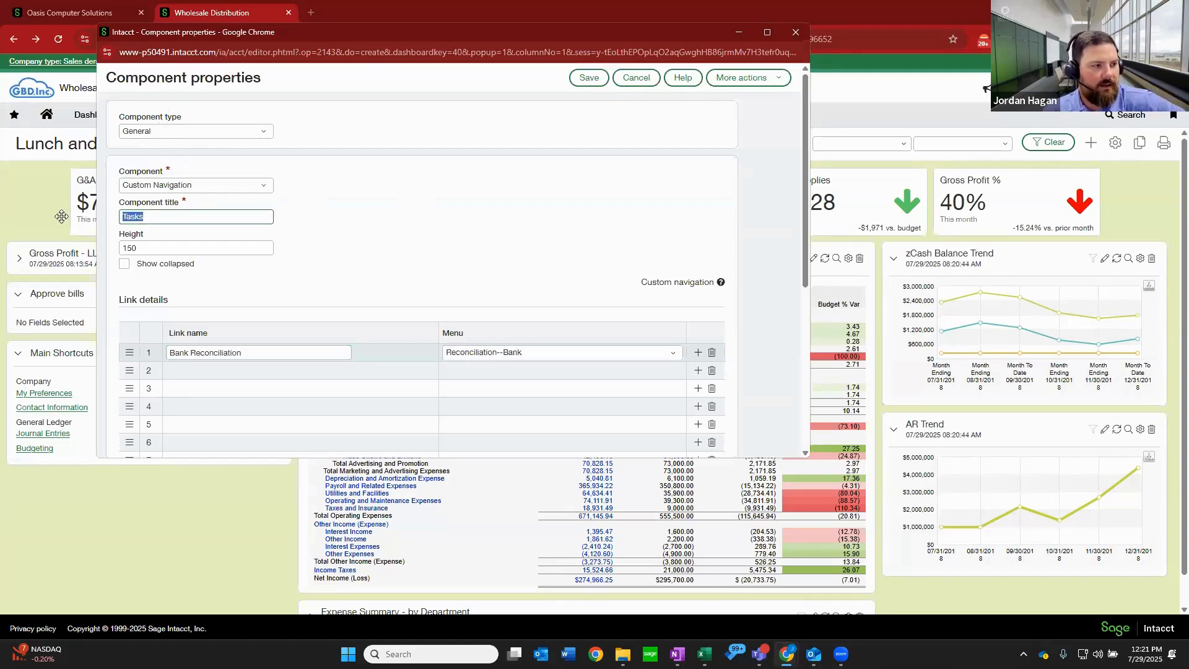
pyautogui.click(589, 78)
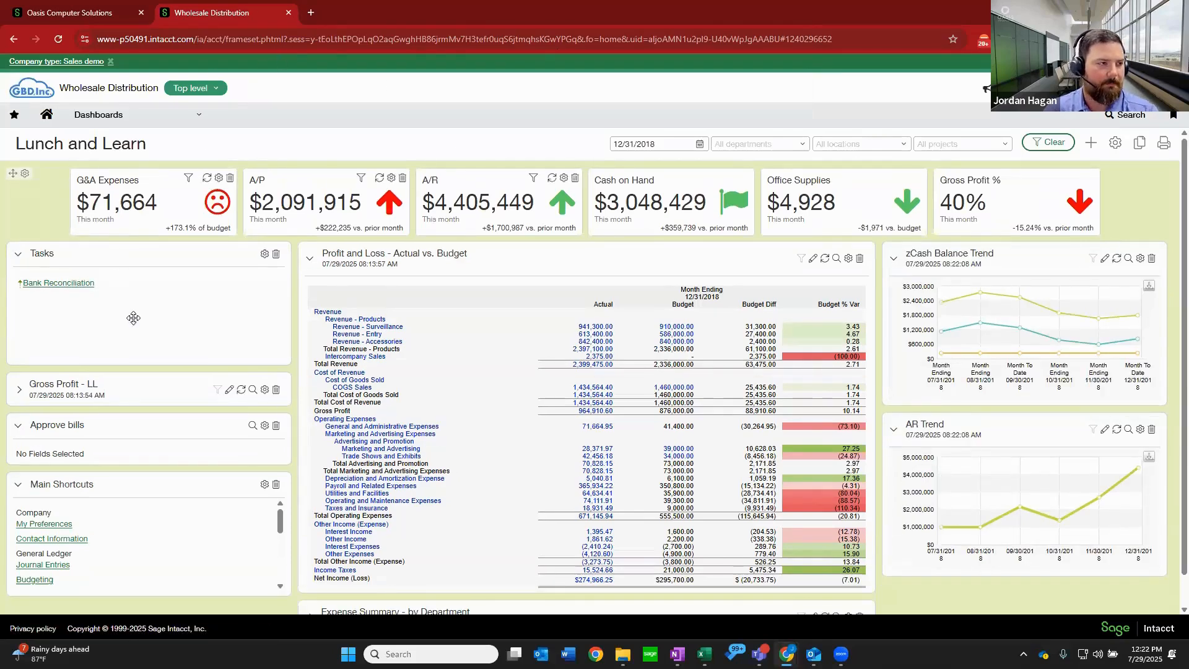
# Test the Bank Reconciliation link in the Tasks component, view the reconciliation form full screen, and close it.
pyautogui.click(58, 284)
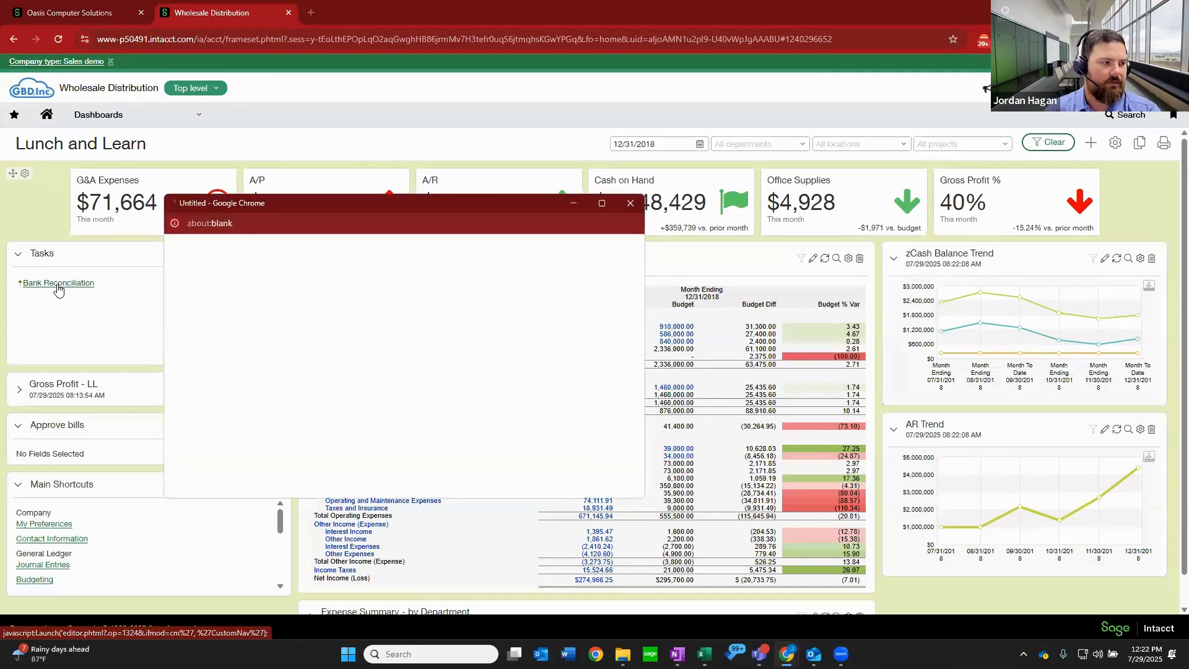
pyautogui.click(601, 203)
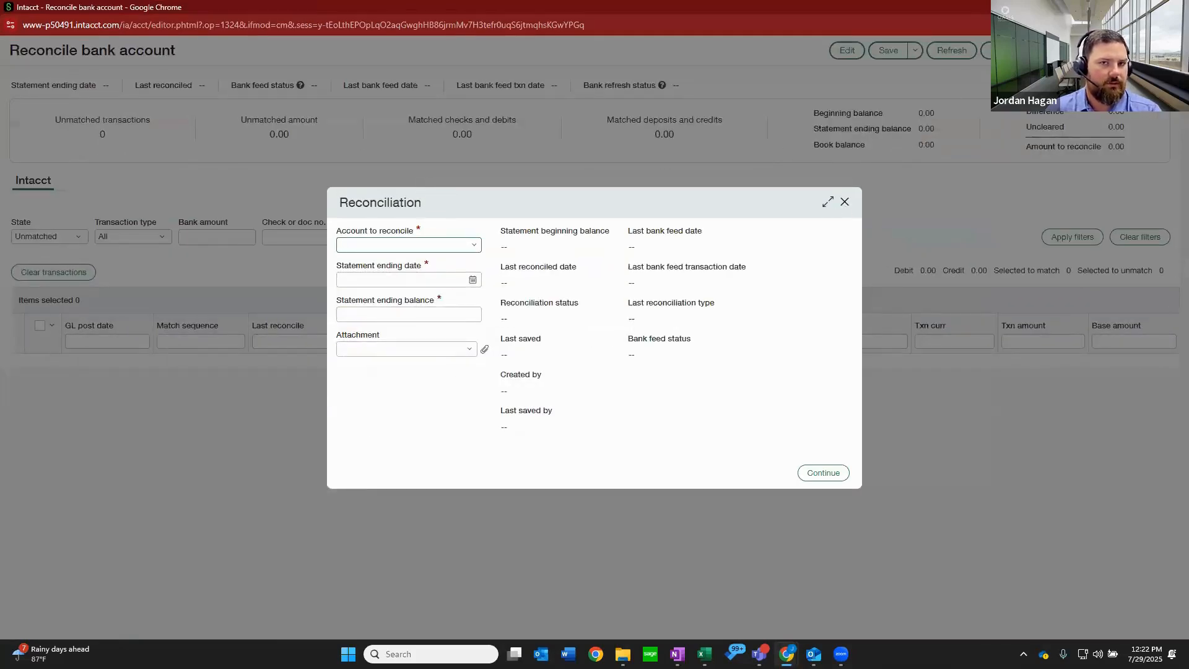
pyautogui.click(1175, 7)
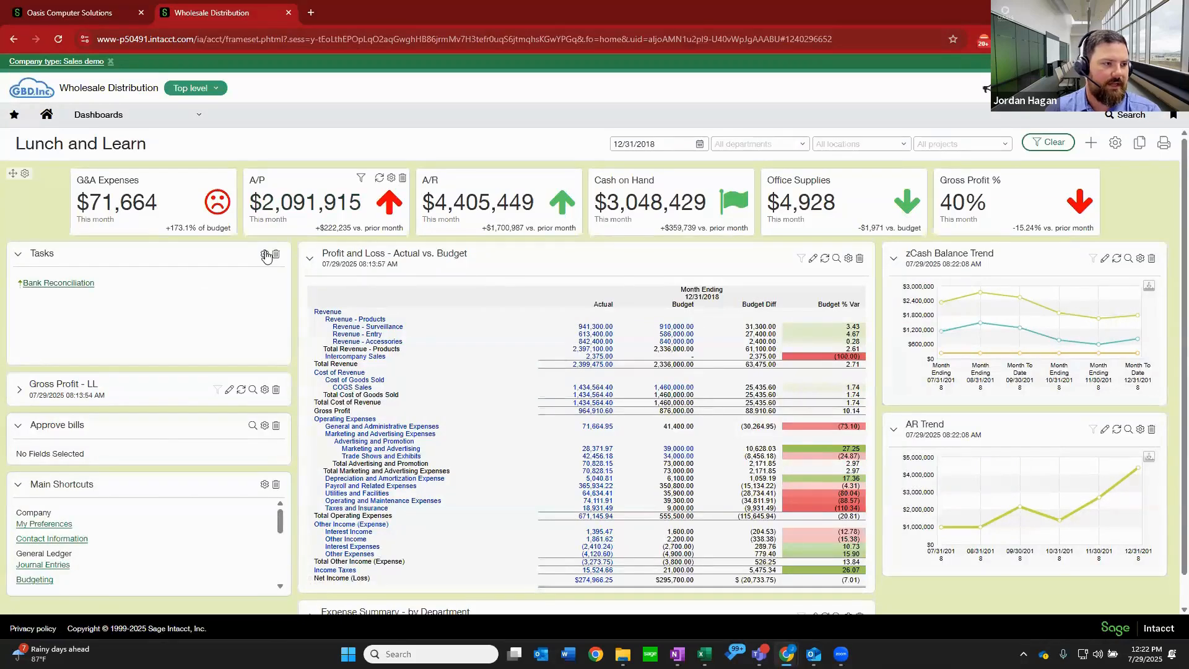
# Reopen the Tasks component's properties and set the second link's menu to Bills under Accounts Payable.
pyautogui.click(265, 255)
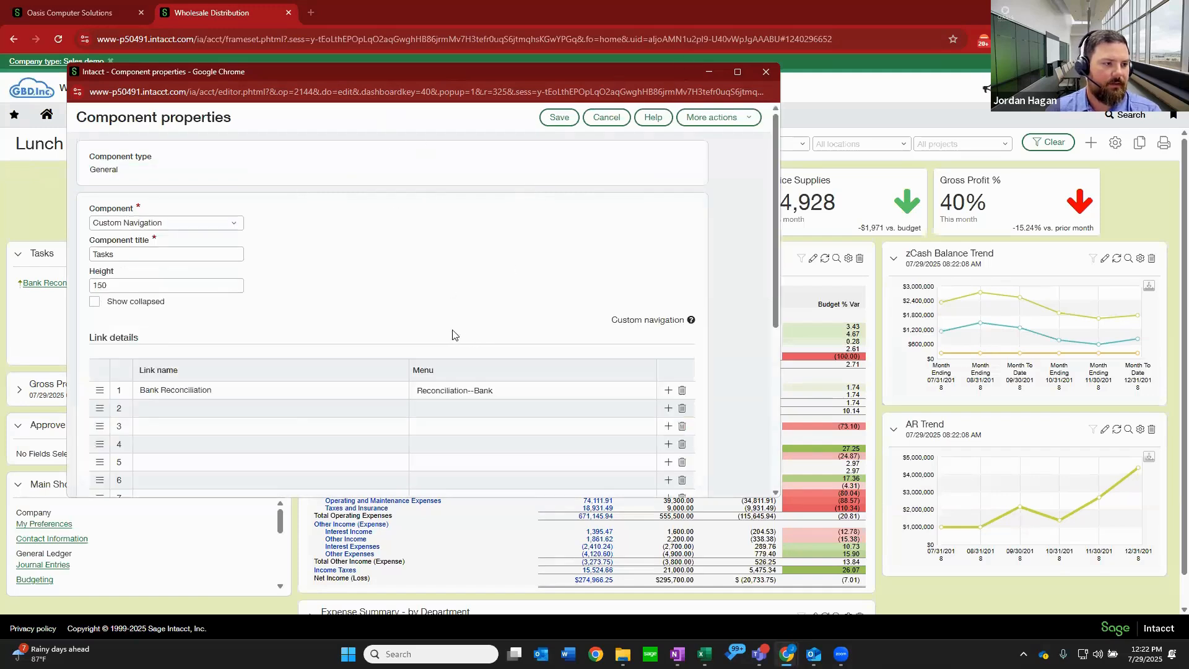
pyautogui.click(482, 410)
pyautogui.click(484, 412)
pyautogui.click(489, 415)
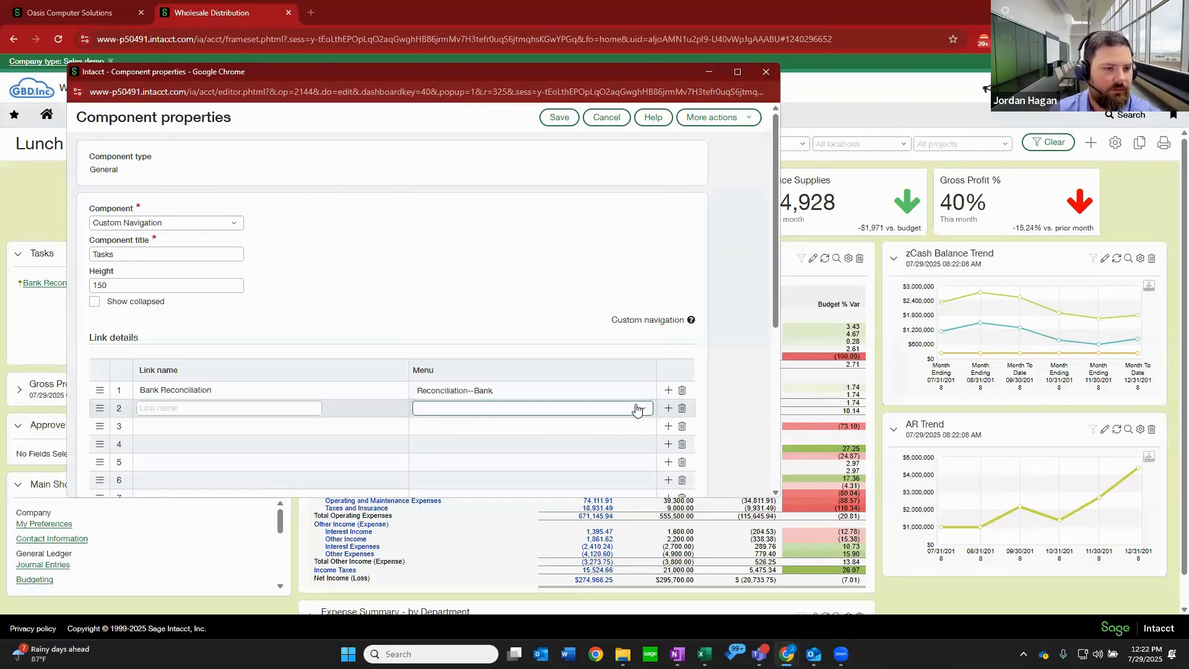
pyautogui.click(616, 408)
pyautogui.scroll(-5, 476, 291)
pyautogui.scroll(-10, 476, 291)
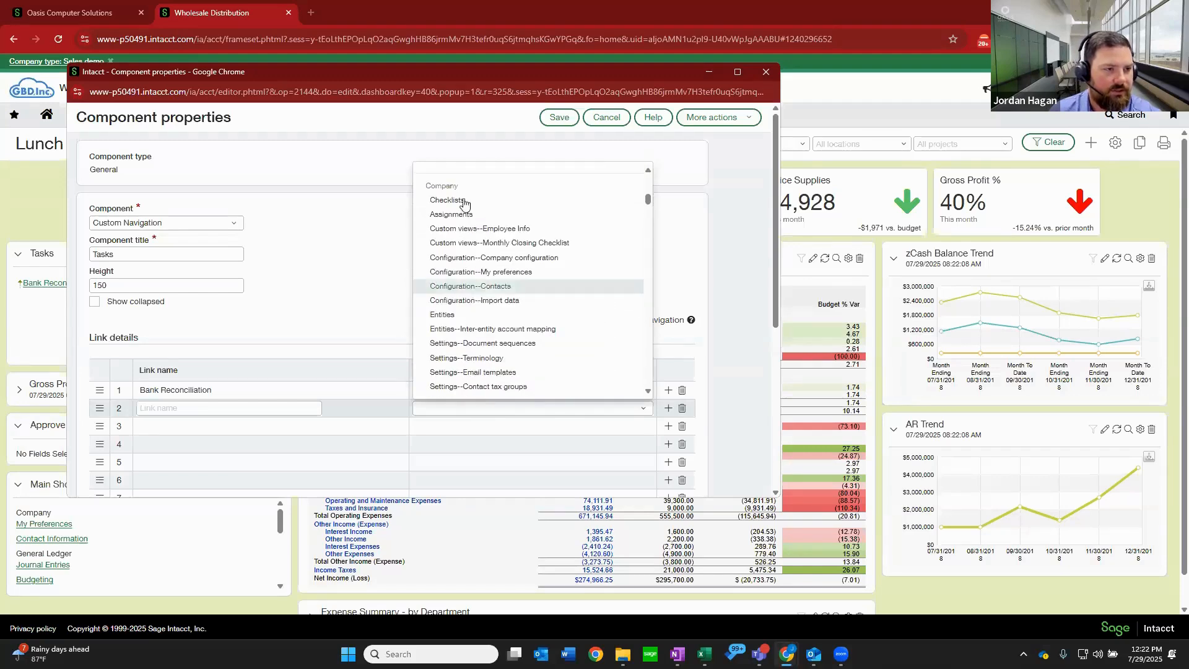
pyautogui.scroll(-10, 477, 292)
pyautogui.scroll(-10, 477, 304)
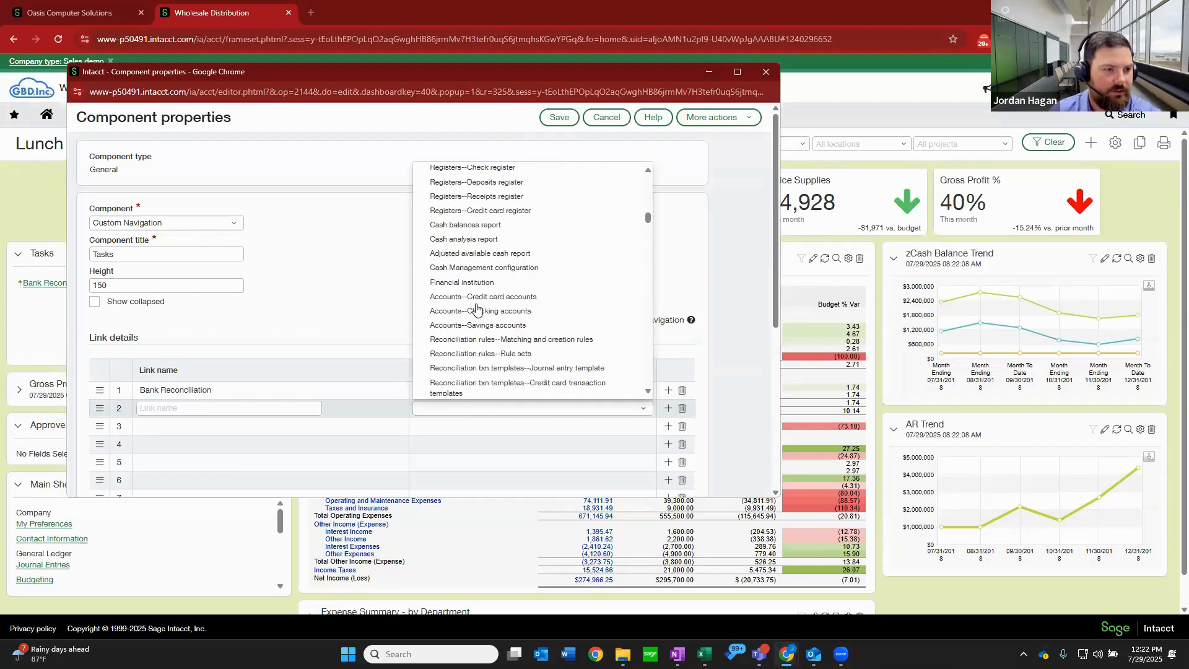
pyautogui.scroll(-10, 499, 251)
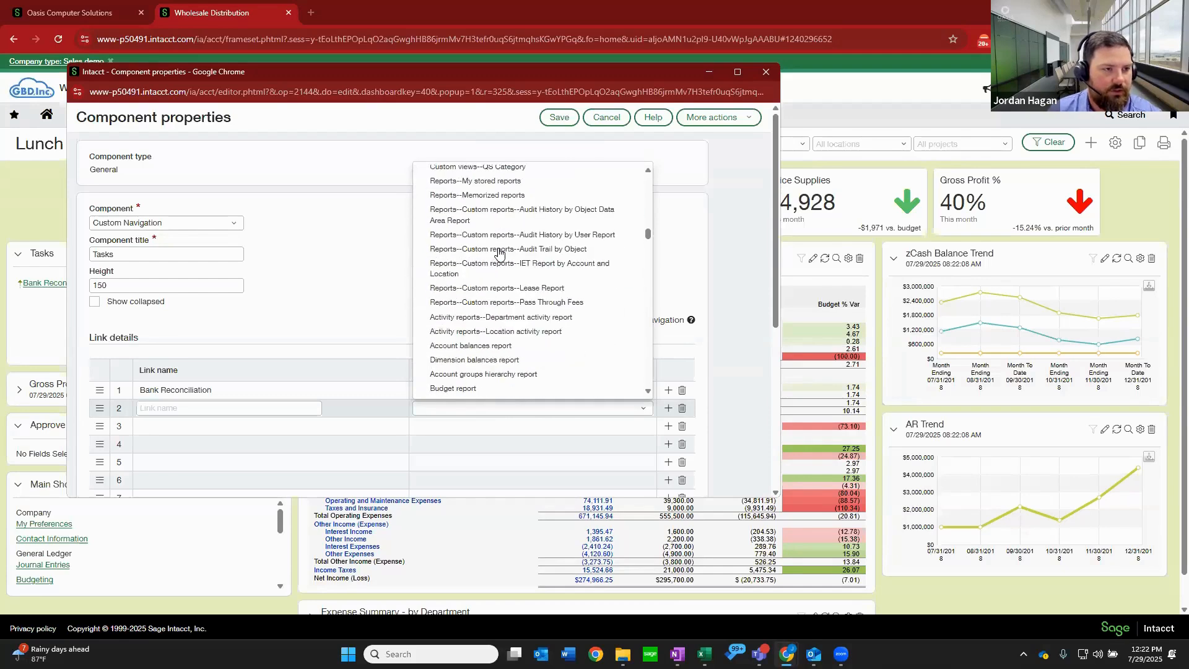
pyautogui.scroll(-10, 499, 254)
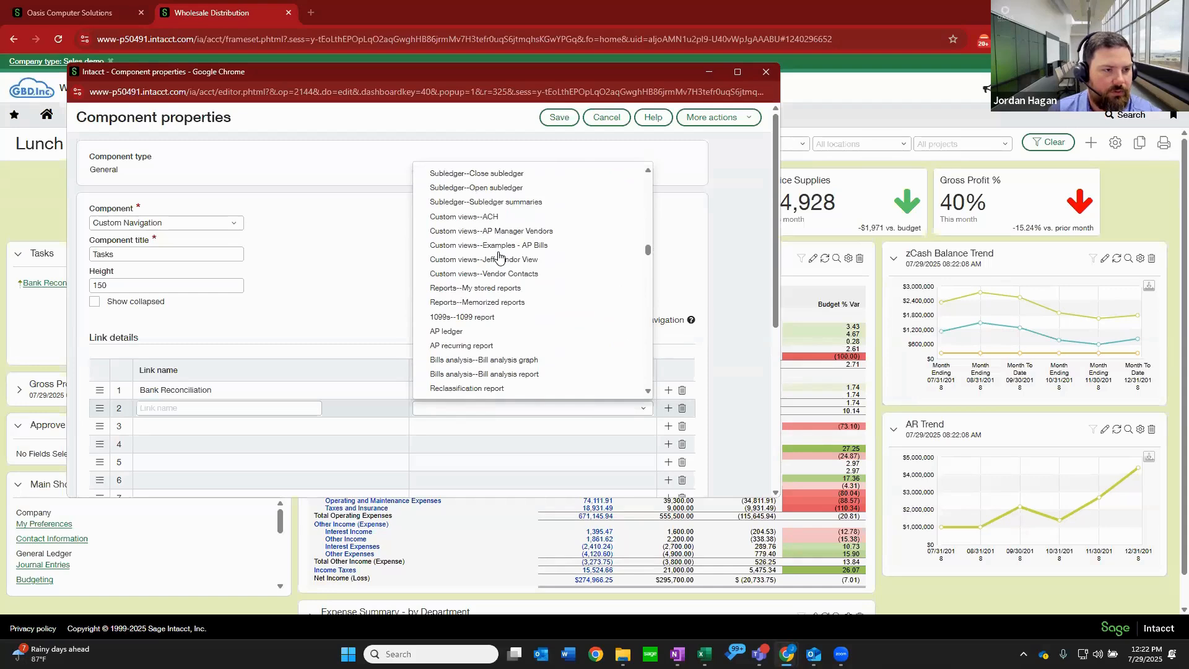
pyautogui.scroll(-10, 499, 255)
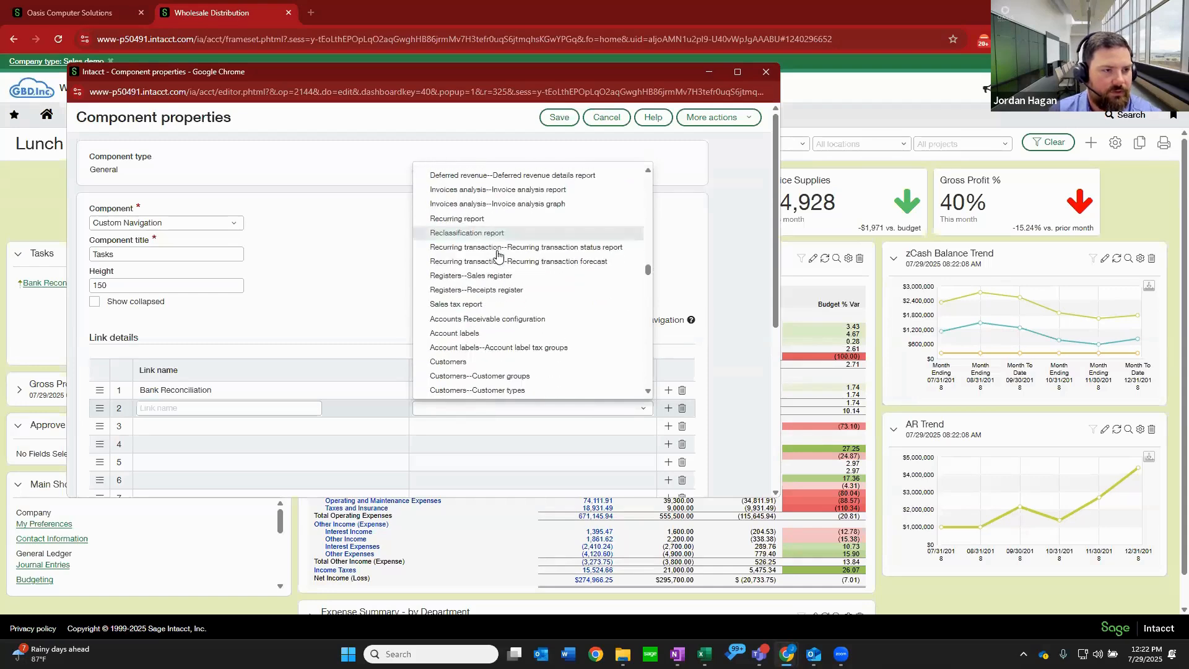
pyautogui.scroll(-5, 499, 256)
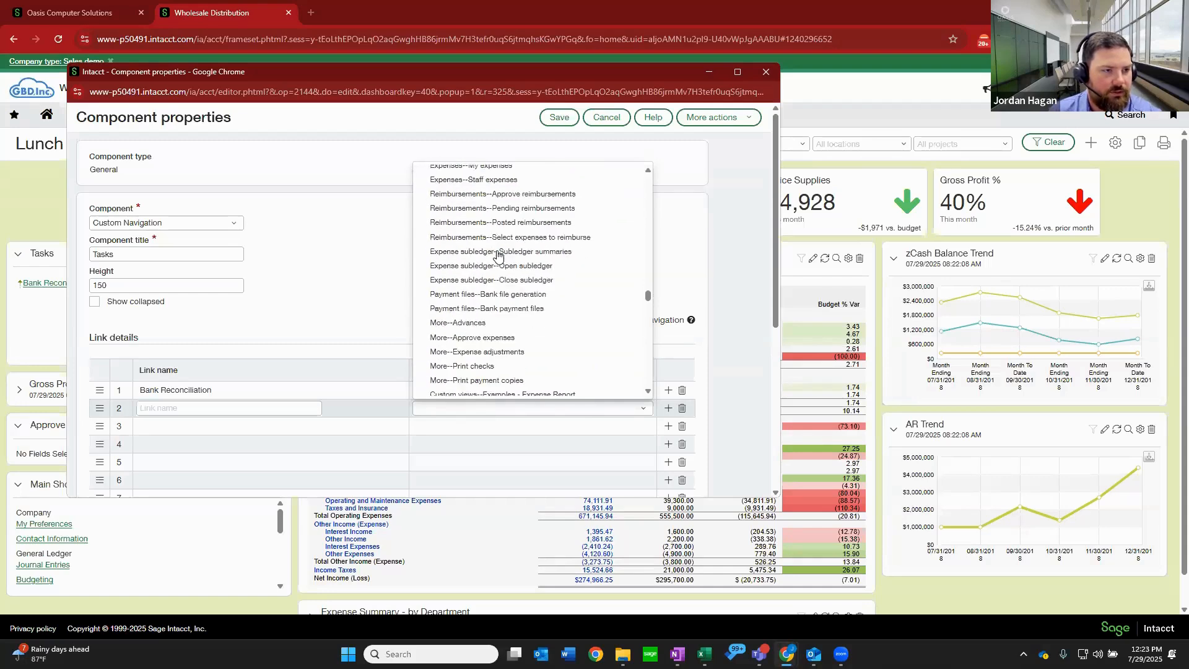
pyautogui.scroll(-10, 500, 255)
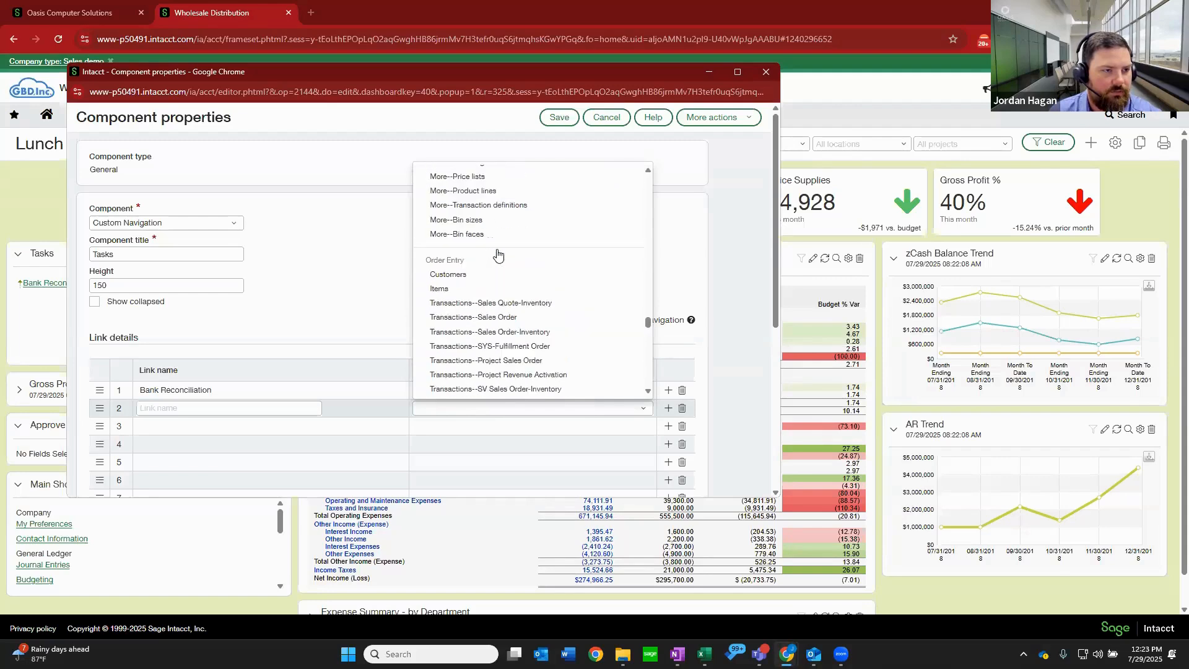
pyautogui.scroll(-10, 498, 254)
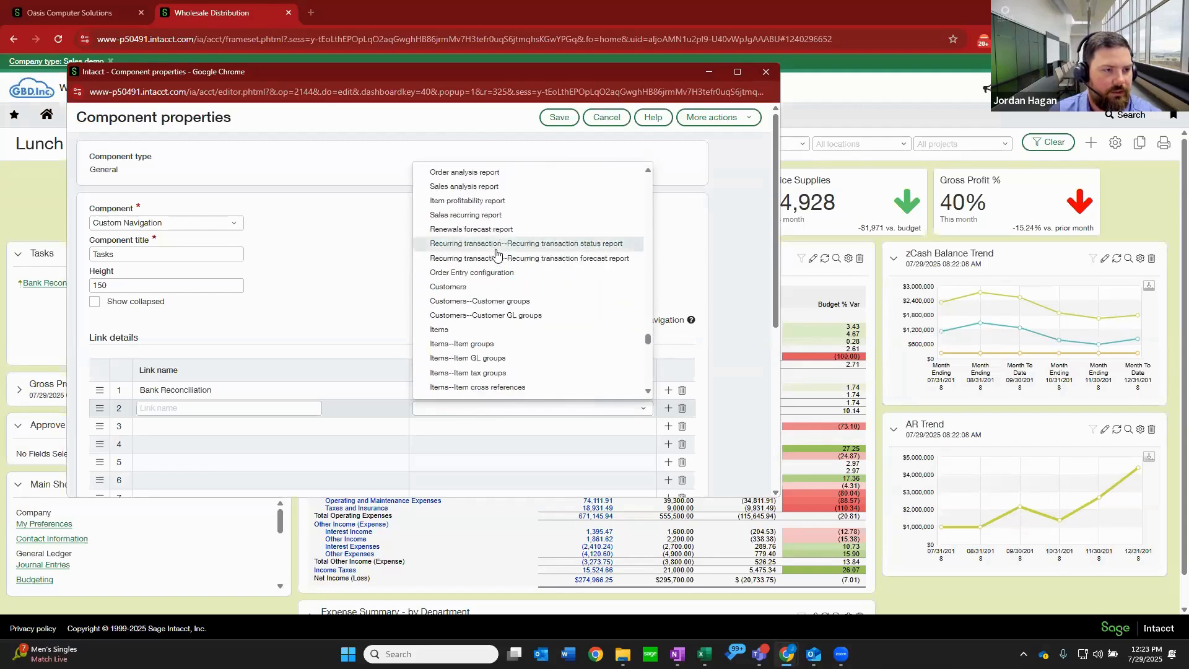
pyautogui.scroll(-10, 497, 254)
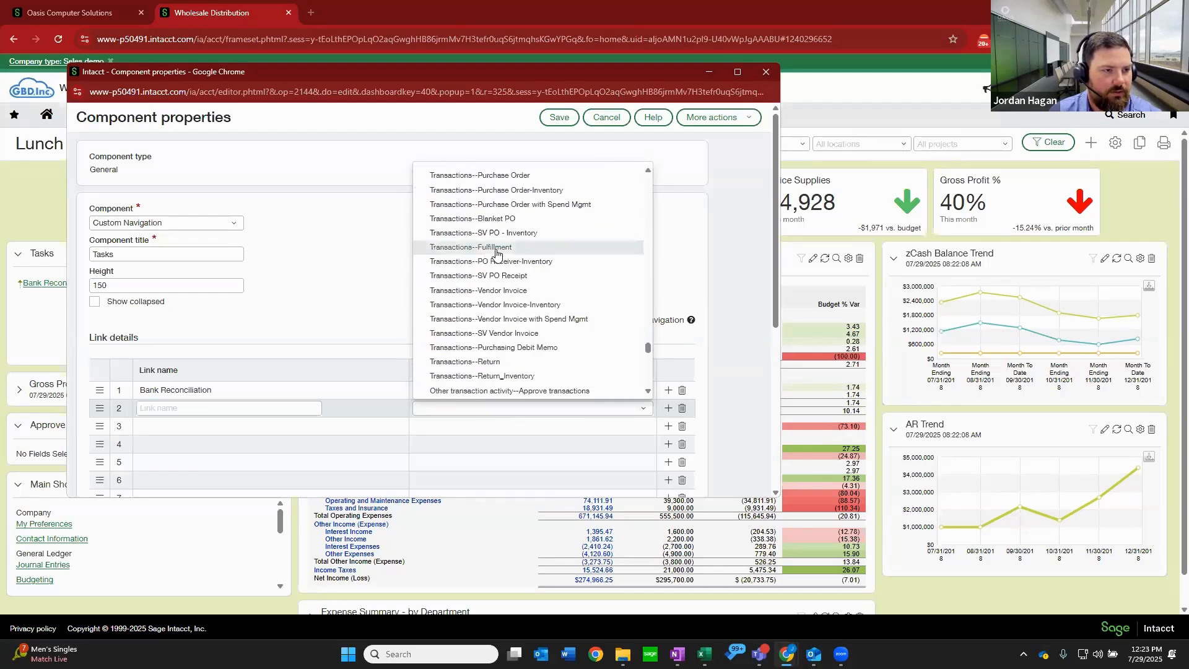
pyautogui.scroll(-10, 497, 254)
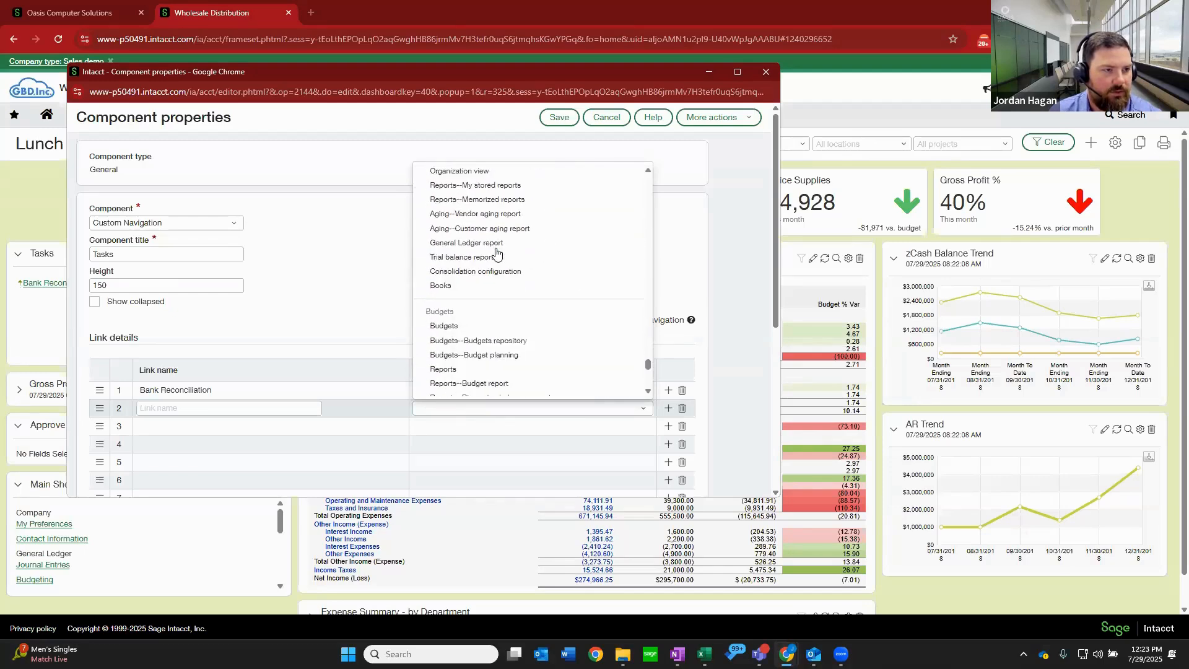
pyautogui.scroll(-10, 496, 254)
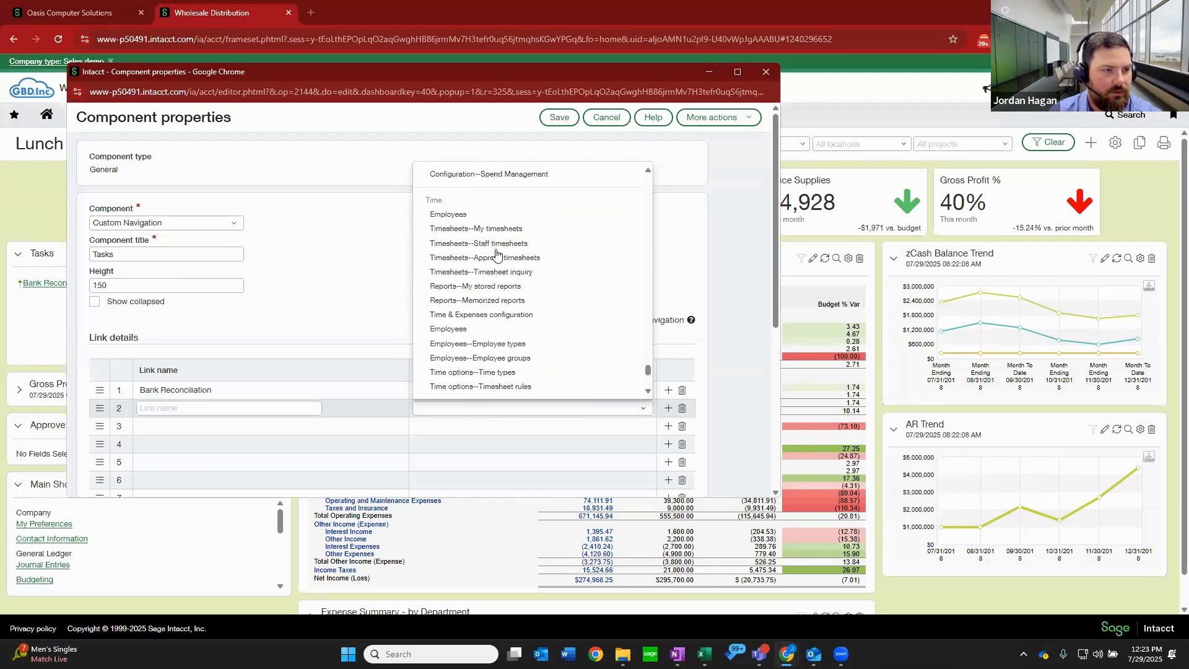
pyautogui.scroll(-6, 497, 254)
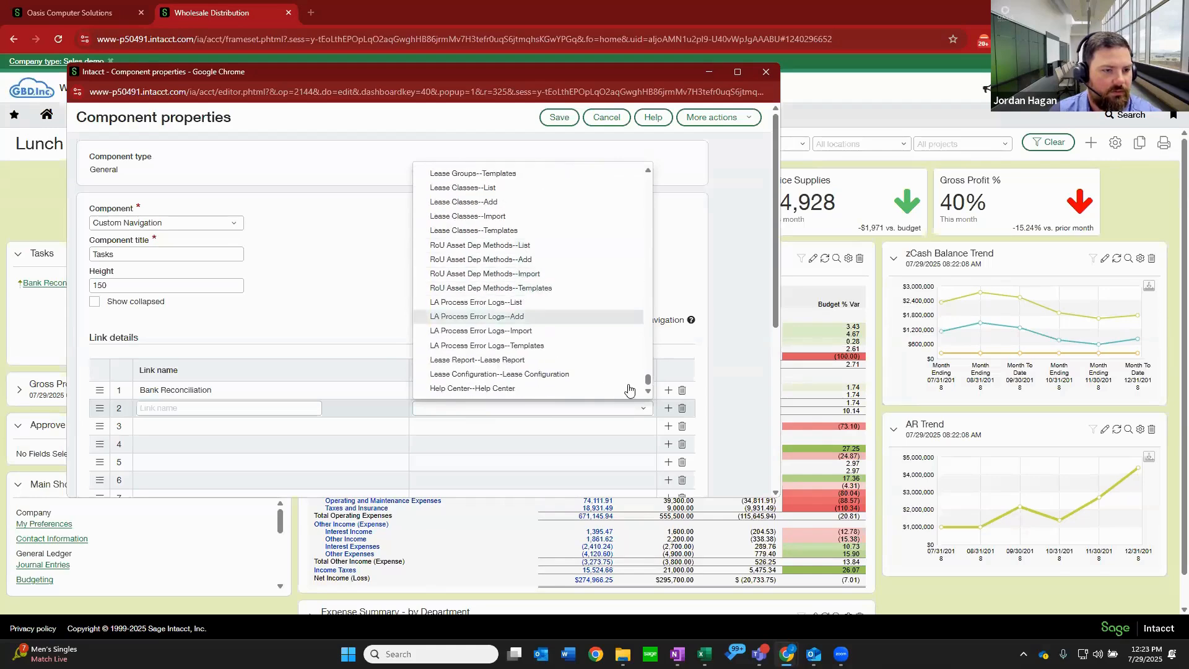
pyautogui.moveTo(647, 382); pyautogui.dragTo(627, 247)
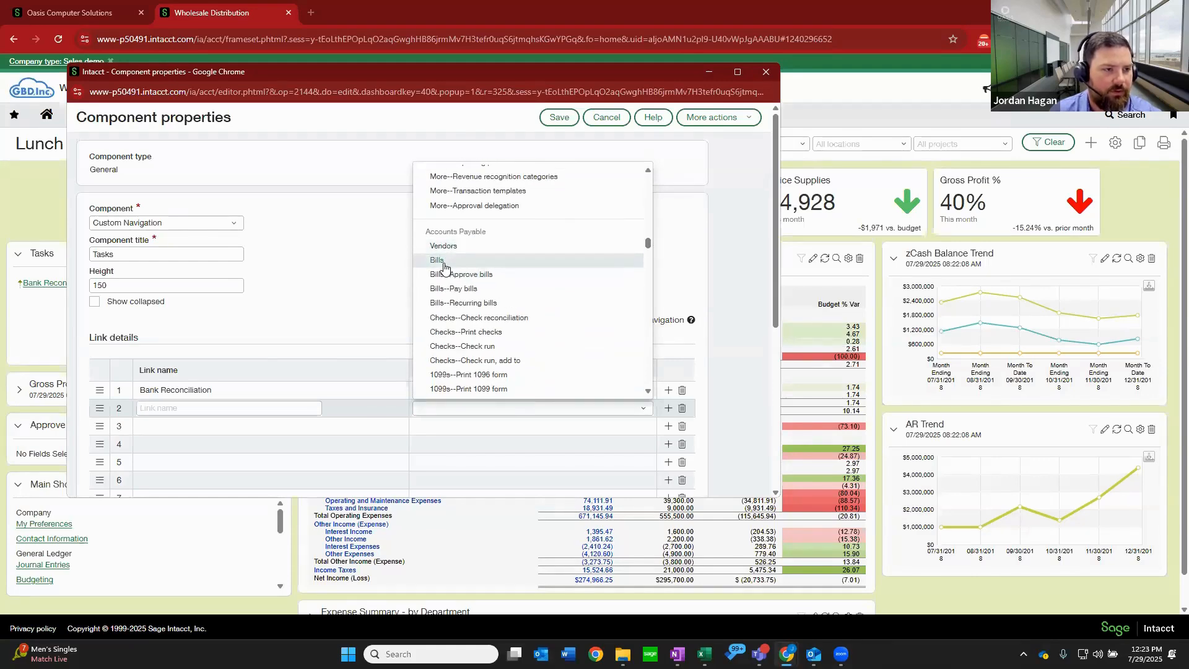
# Name the second link AP Bill and save the Tasks component.
pyautogui.click(191, 409)
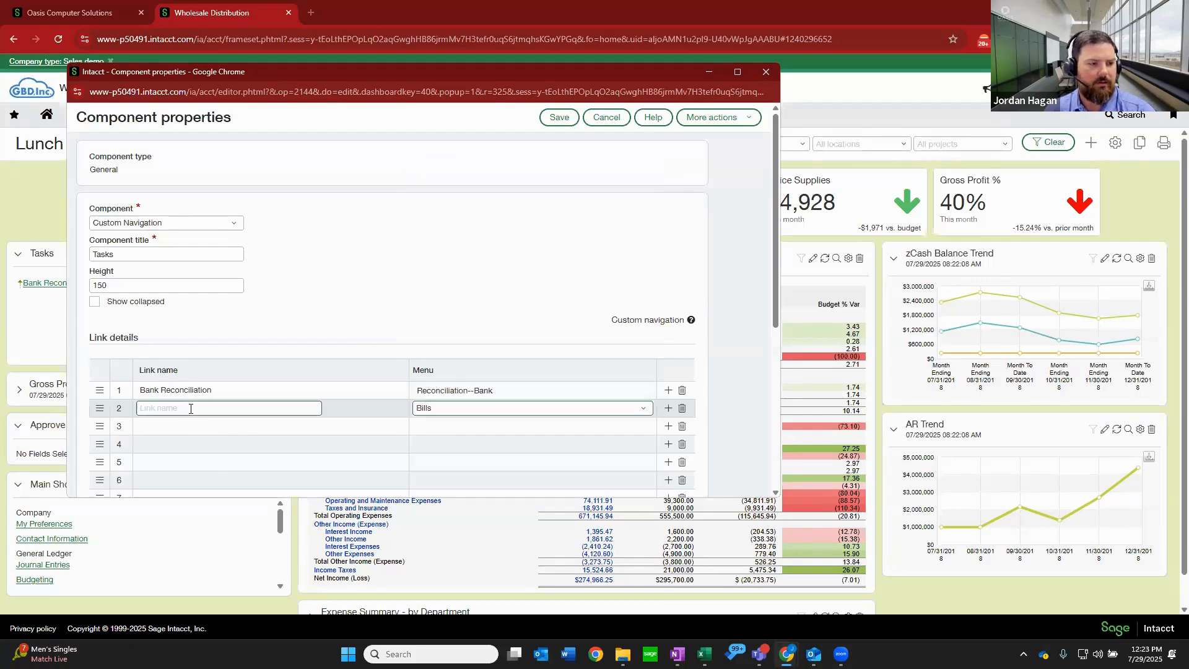
pyautogui.write('AP Bill')
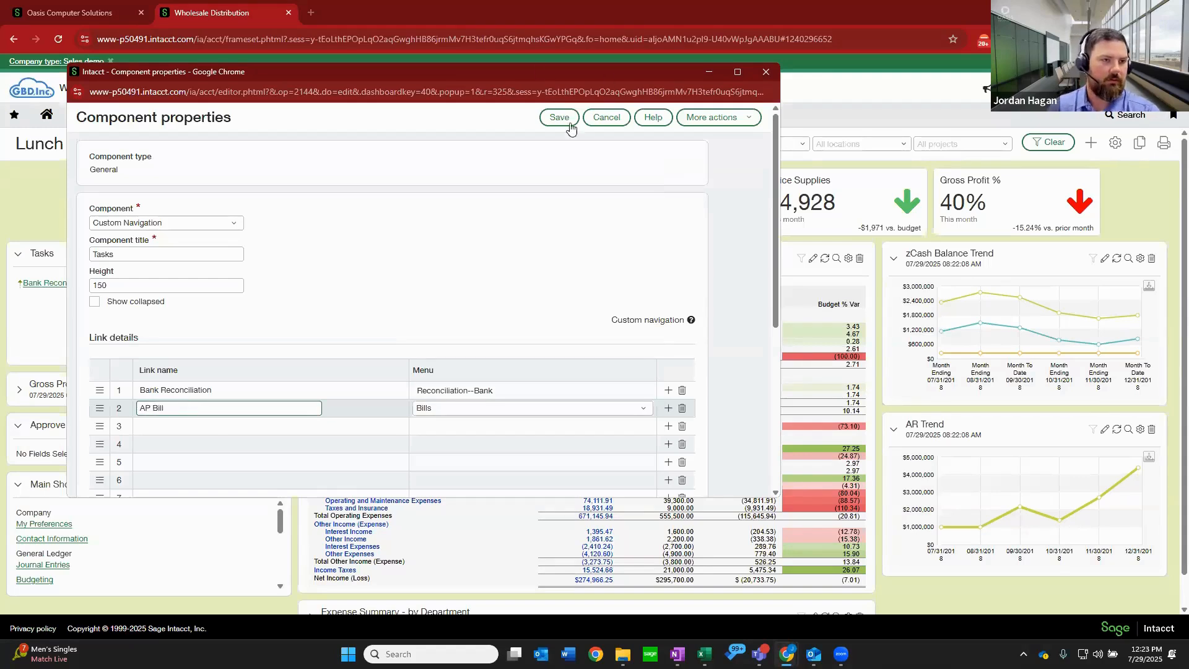
pyautogui.click(570, 126)
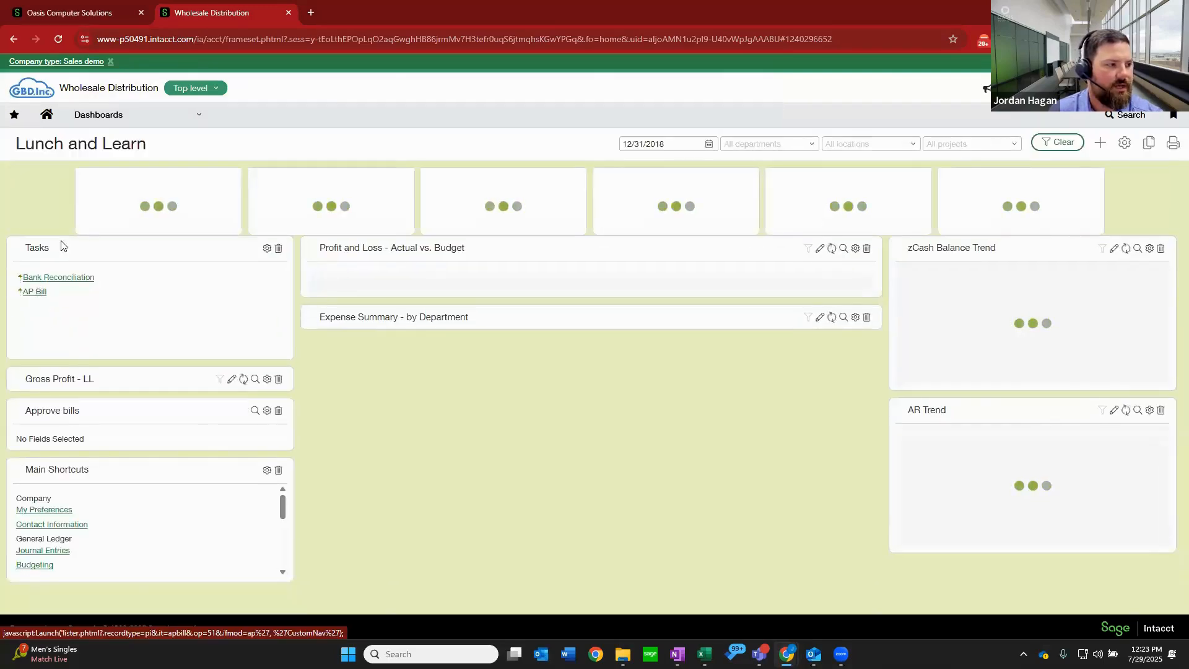
# Test the AP Bill link in the Tasks component and close the new bill form without entering anything.
pyautogui.click(36, 335)
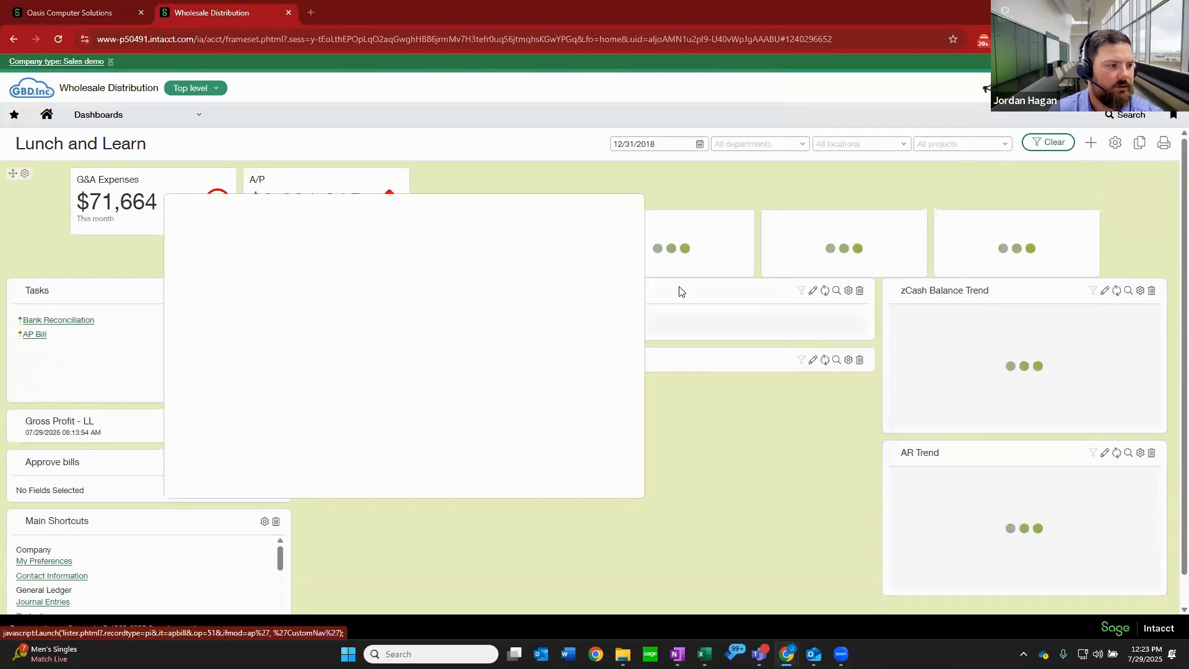
pyautogui.moveTo(604, 205)
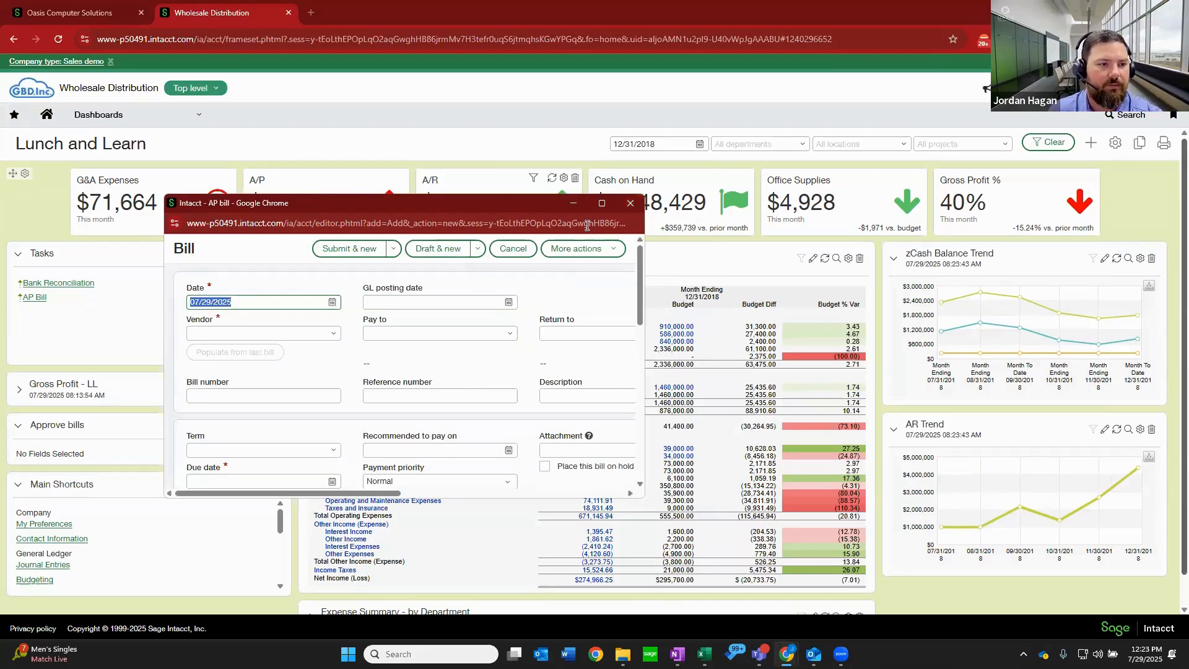
pyautogui.click(630, 205)
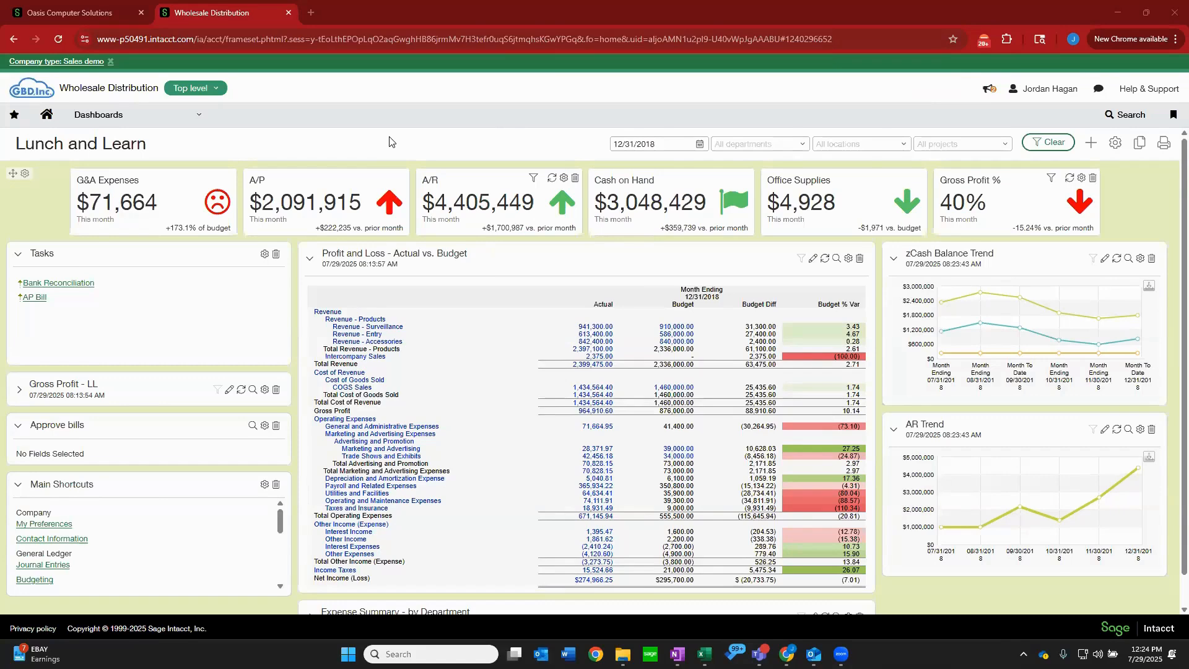
# Review the modules and dashboards listed in the main navigation, then return to the Lunch and Learn dashboard.
pyautogui.click(193, 120)
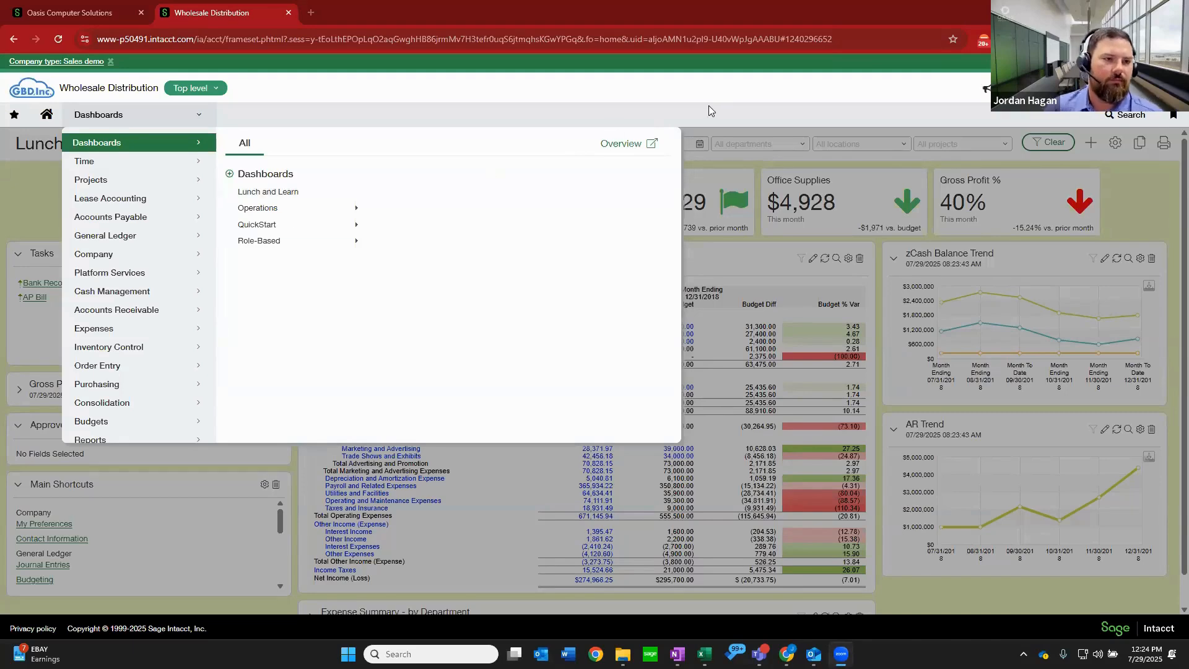
pyautogui.click(743, 161)
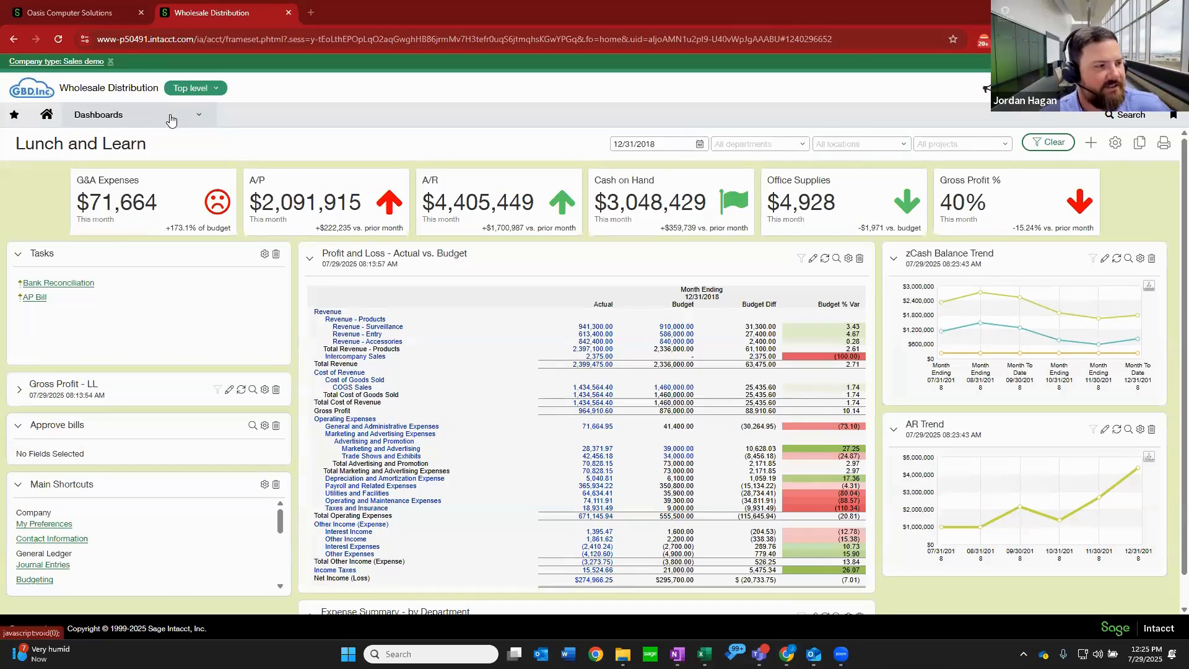
pyautogui.click(171, 119)
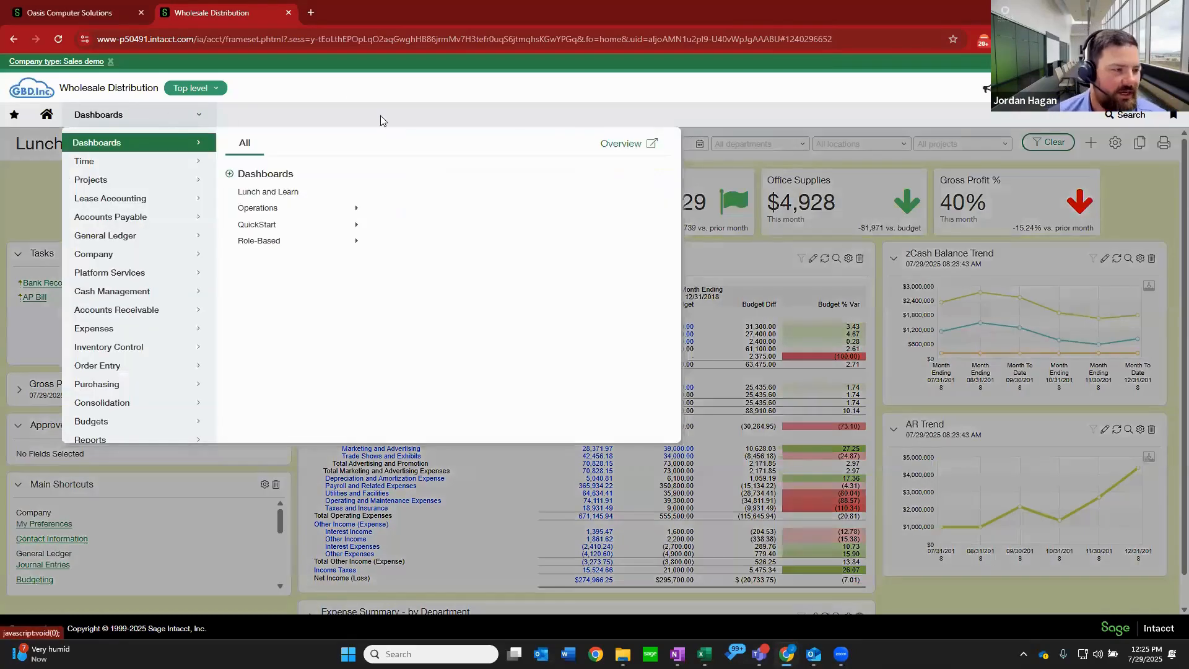
pyautogui.click(1118, 192)
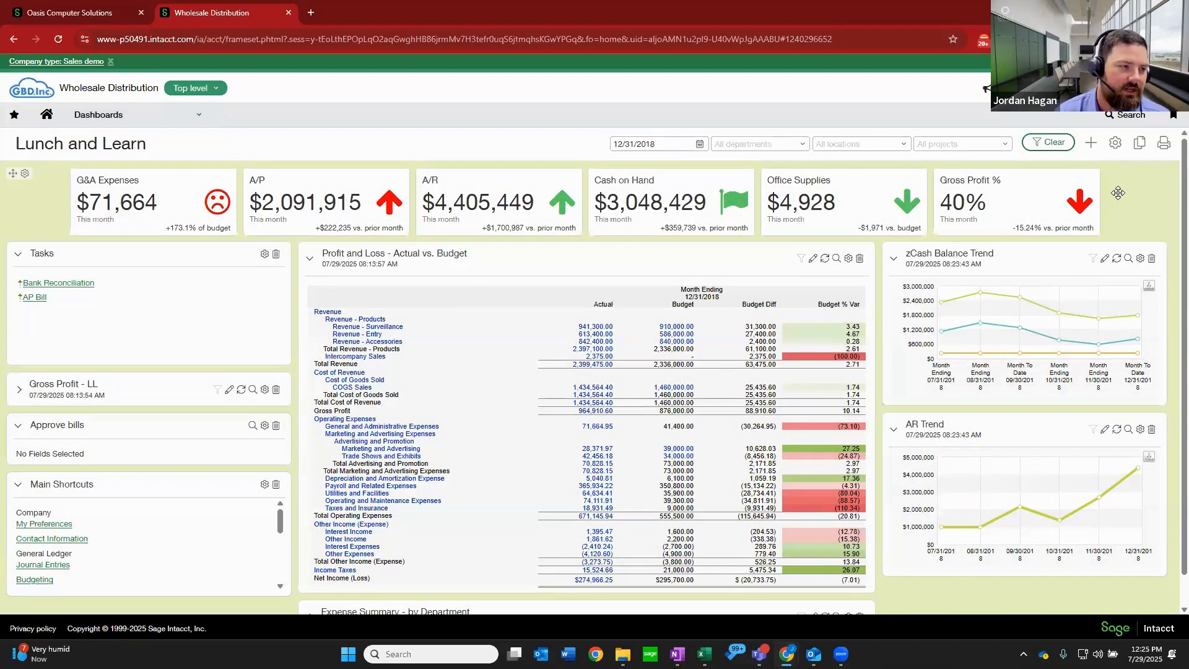